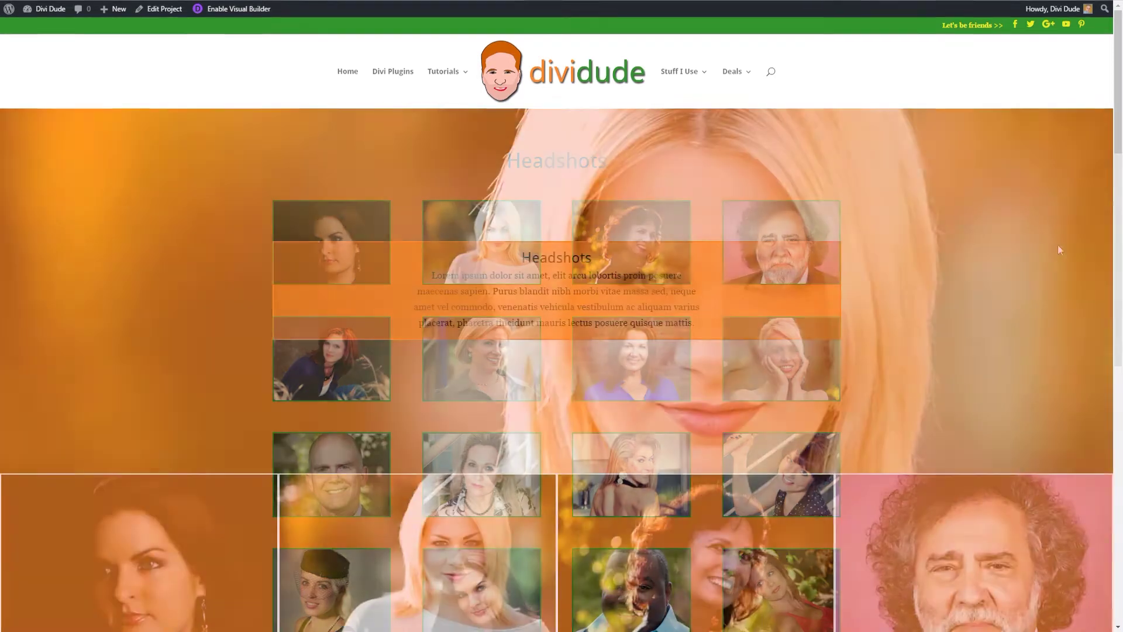
Step: Look through the finished Headshots project page from the hero image down to the footer and back
{"action": "scroll", "coordinate": [1055, 262], "scroll_direction": "down", "scroll_amount": 10}
{"action": "scroll", "coordinate": [1053, 315], "scroll_direction": "down", "scroll_amount": 20}
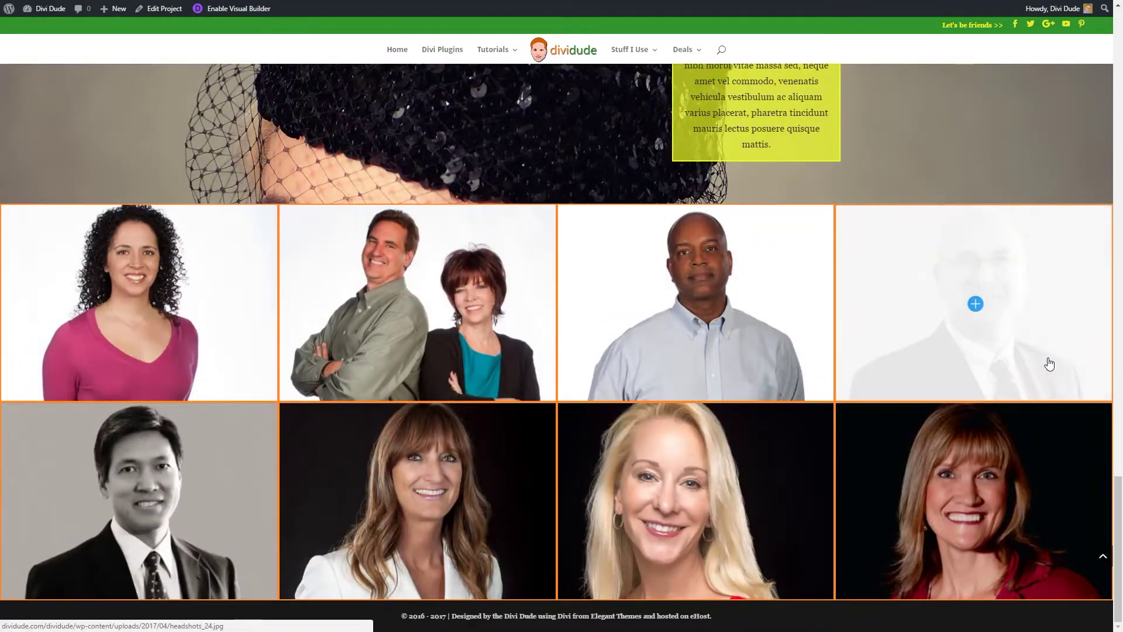
{"action": "scroll", "coordinate": [1052, 349], "scroll_direction": "up", "scroll_amount": 15}
{"action": "scroll", "coordinate": [1047, 367], "scroll_direction": "up", "scroll_amount": 15}
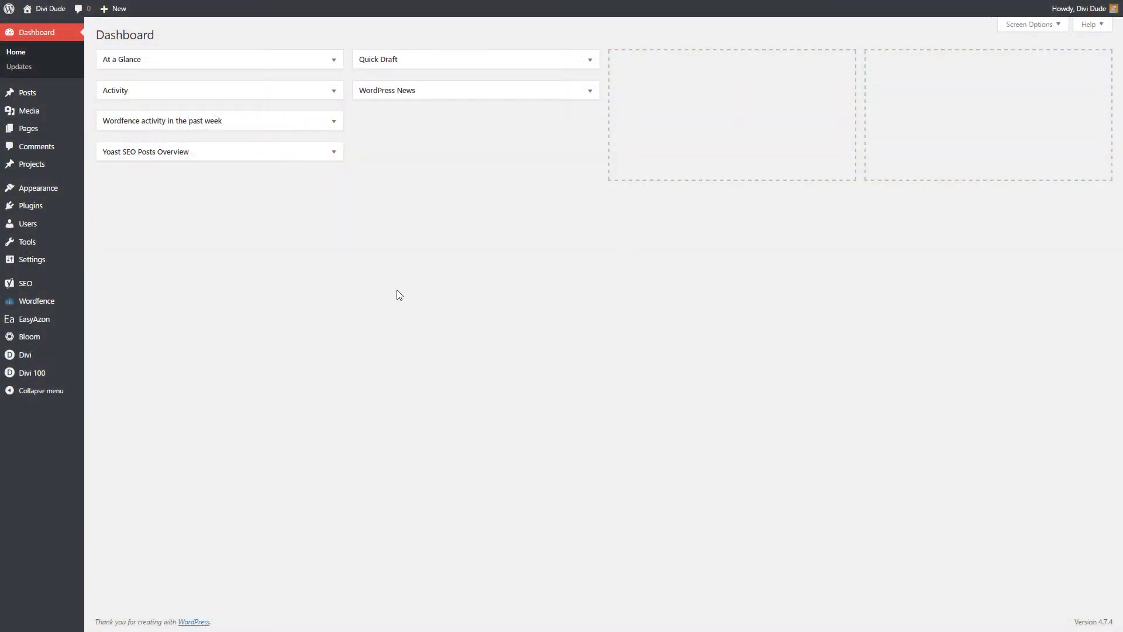
Step: Create a new project titled "Headshots" and switch its content to the Divi Builder
{"action": "mouse_move", "coordinate": [39, 165]}
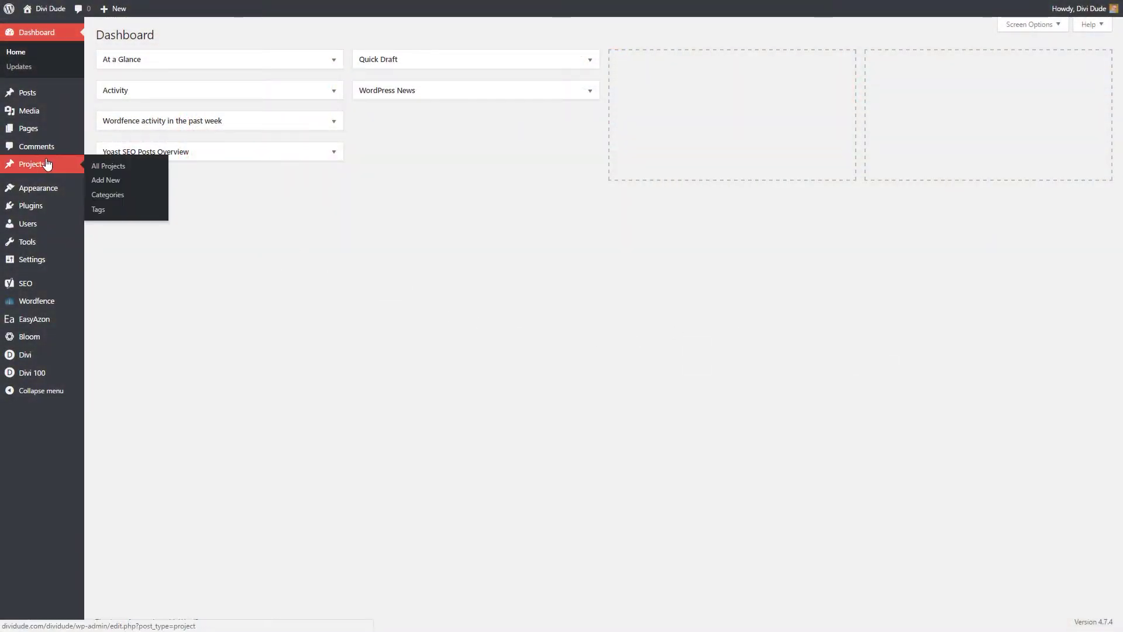
{"action": "left_click", "coordinate": [109, 183]}
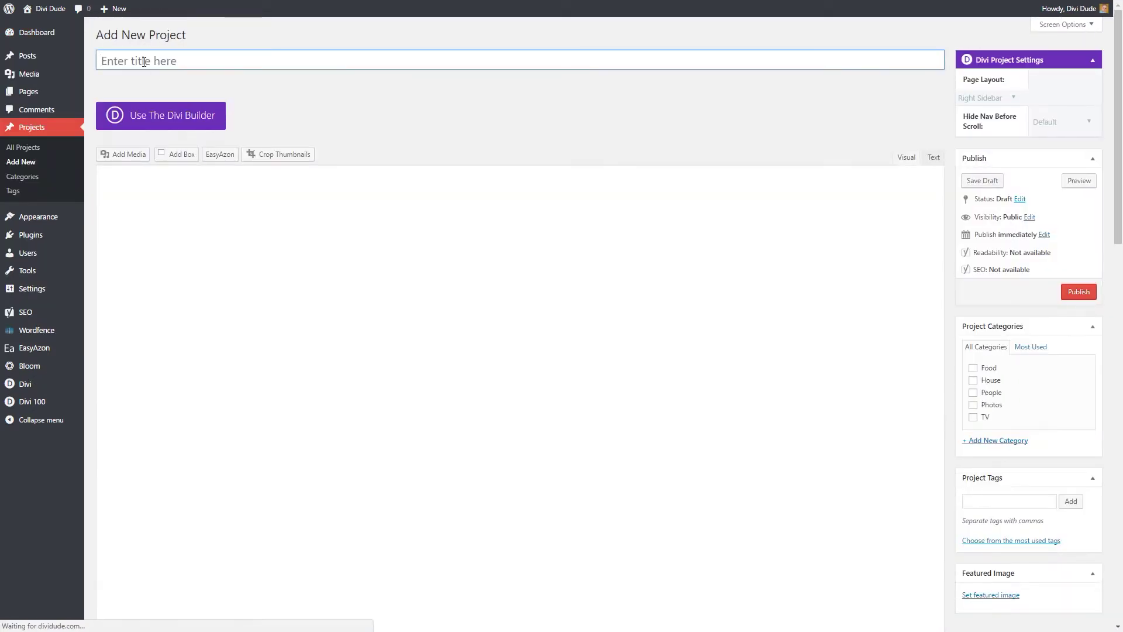
{"action": "type", "text": "Headshots"}
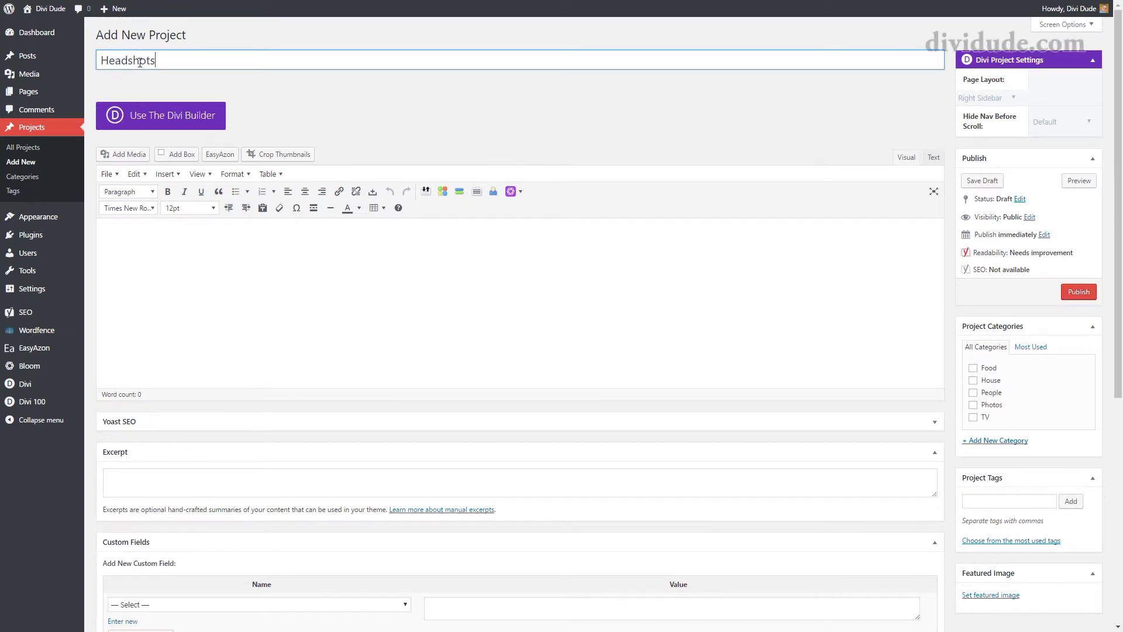
{"action": "left_click", "coordinate": [185, 119]}
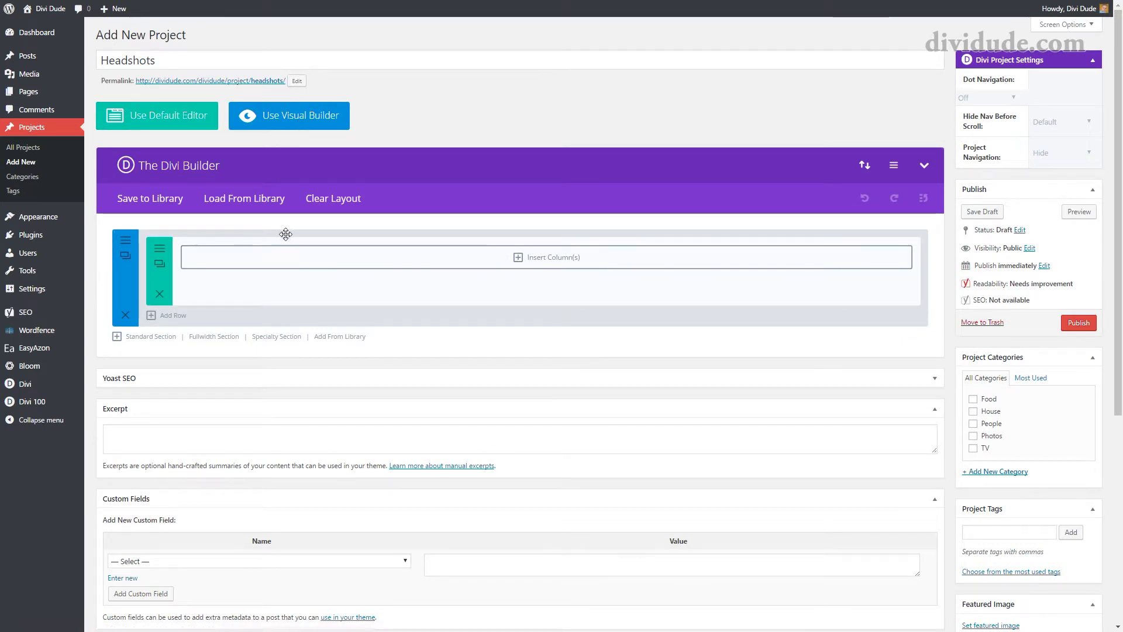
Step: Set the section's background image to photography_headshots_para_1.jpg from the media library
{"action": "left_click", "coordinate": [126, 242]}
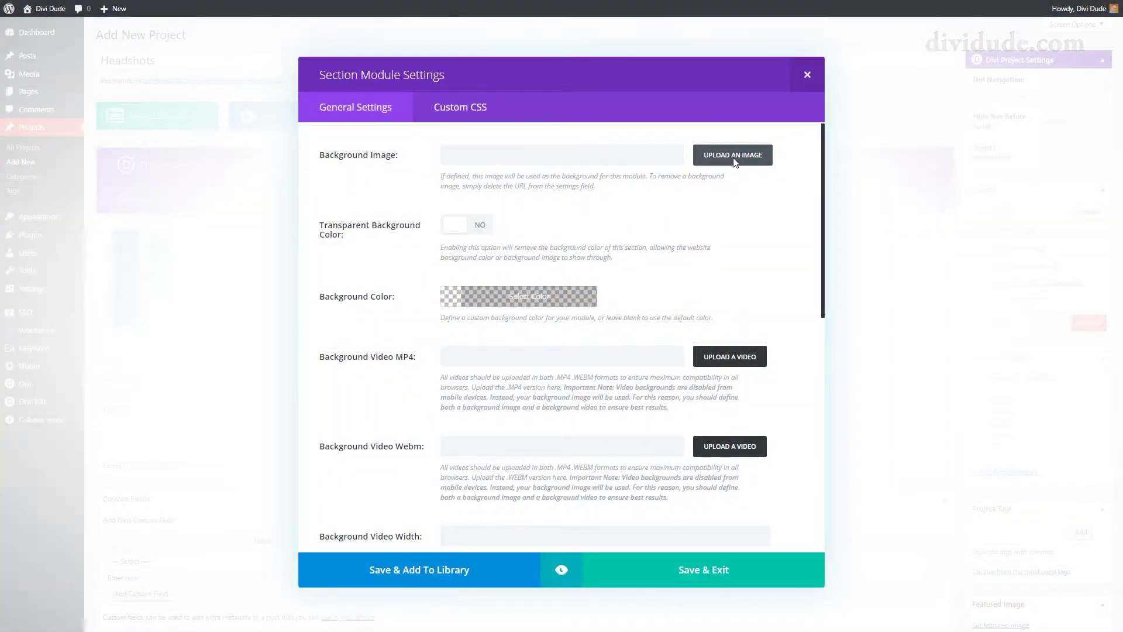
{"action": "left_click", "coordinate": [734, 156]}
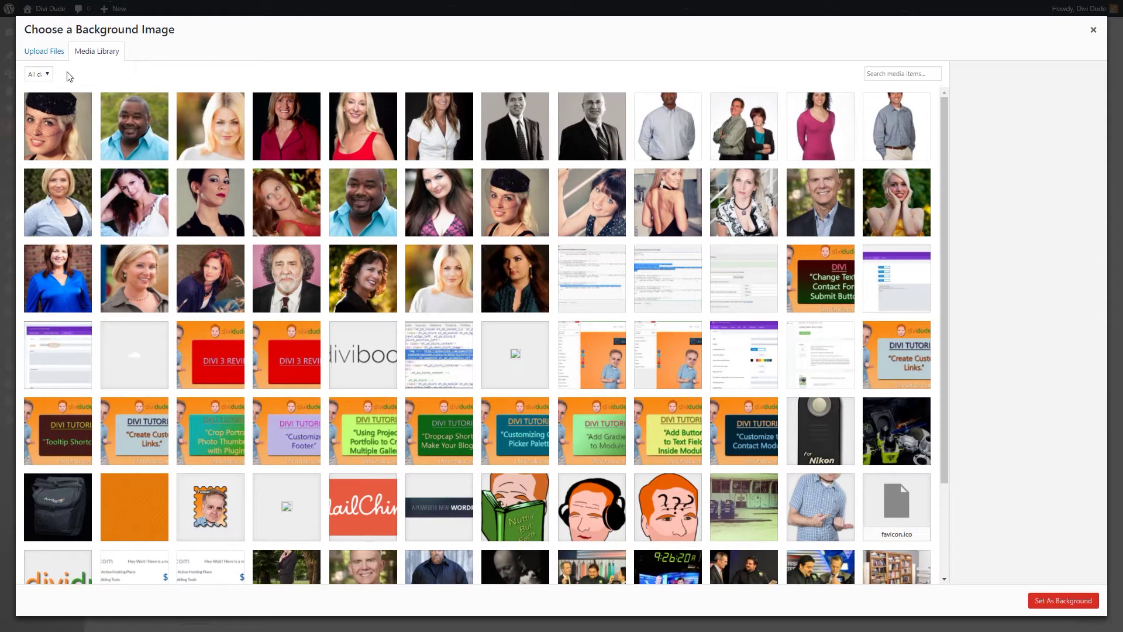
{"action": "left_click", "coordinate": [51, 54]}
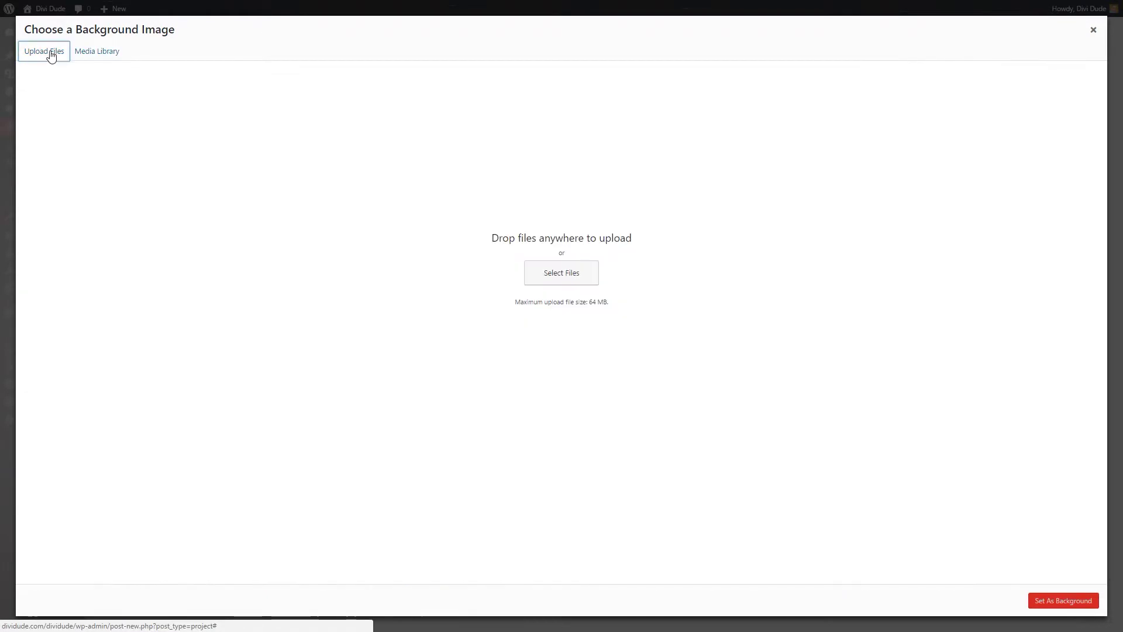
{"action": "left_click", "coordinate": [107, 55]}
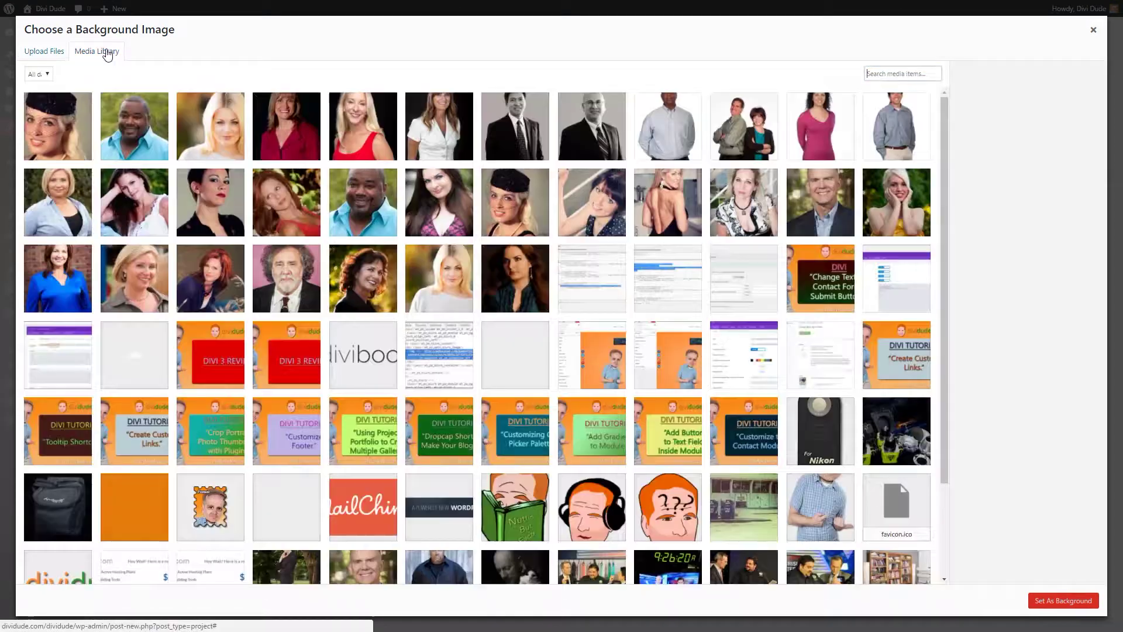
{"action": "left_click", "coordinate": [217, 135]}
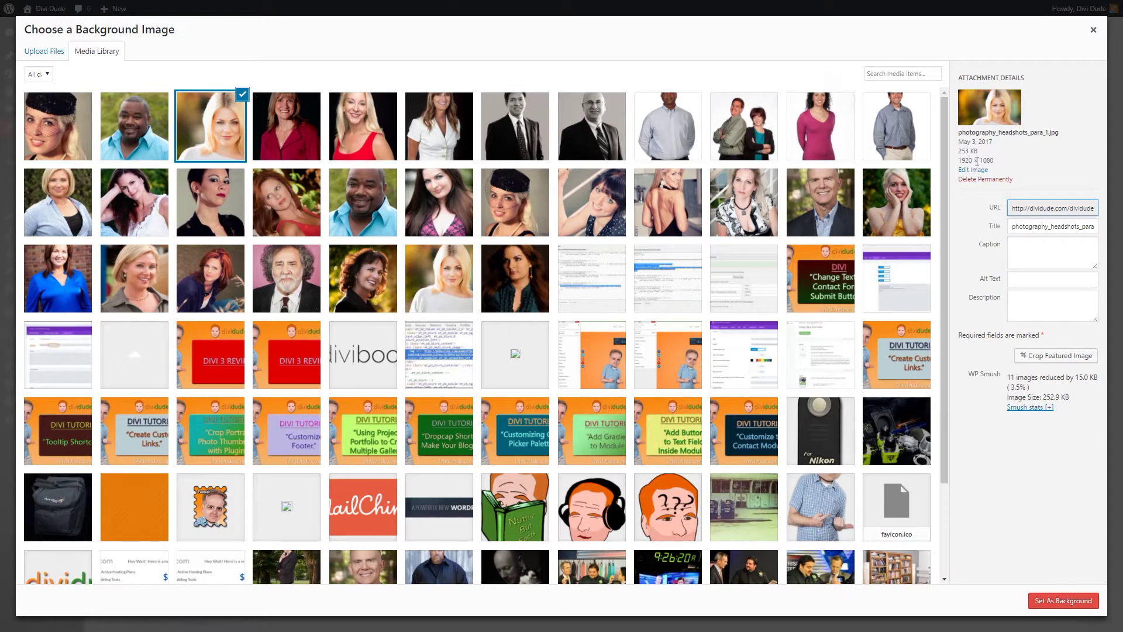
{"action": "left_click", "coordinate": [1070, 602]}
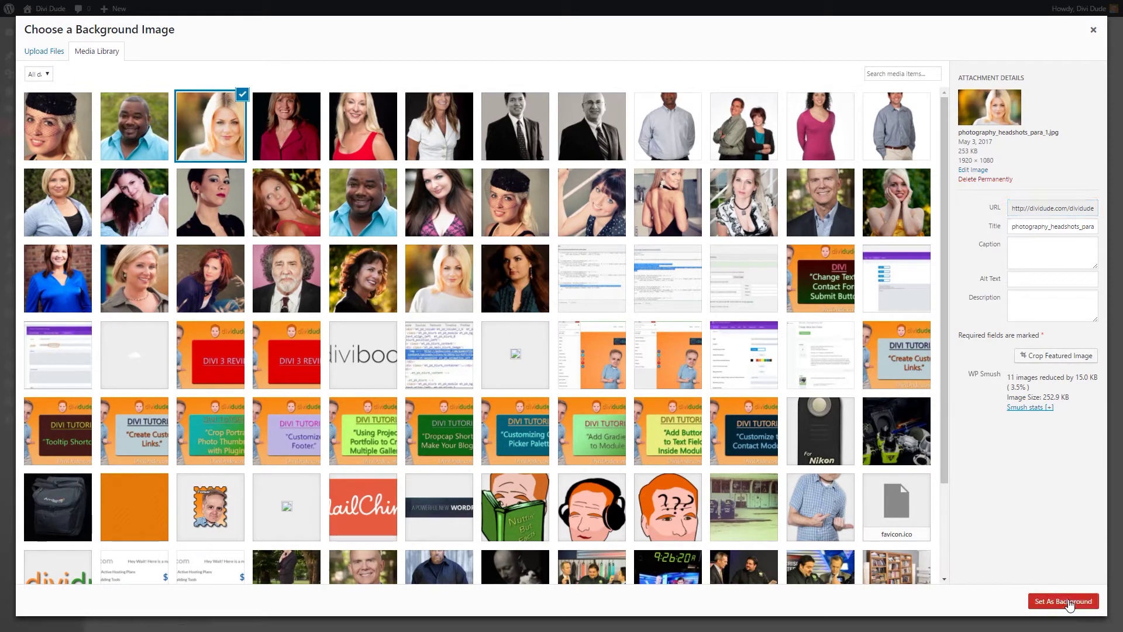
Step: Enable the section's parallax effect with the CSS method and save the section settings
{"action": "scroll", "coordinate": [727, 401], "scroll_direction": "down", "scroll_amount": 5}
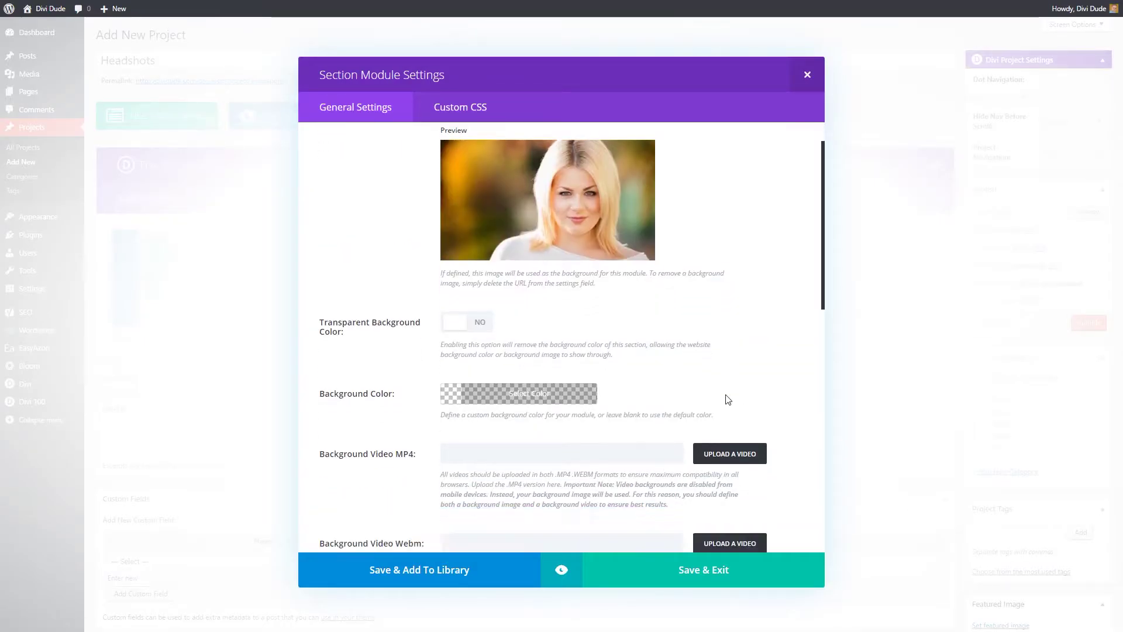
{"action": "scroll", "coordinate": [727, 395], "scroll_direction": "down", "scroll_amount": 4}
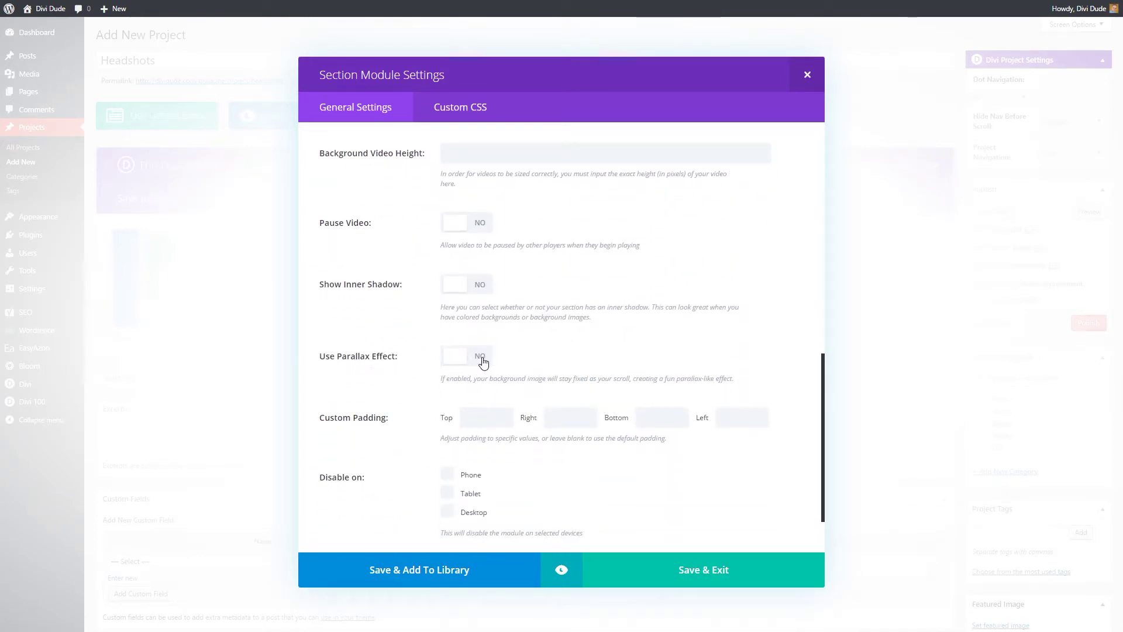
{"action": "left_click", "coordinate": [483, 361]}
{"action": "left_click", "coordinate": [589, 419]}
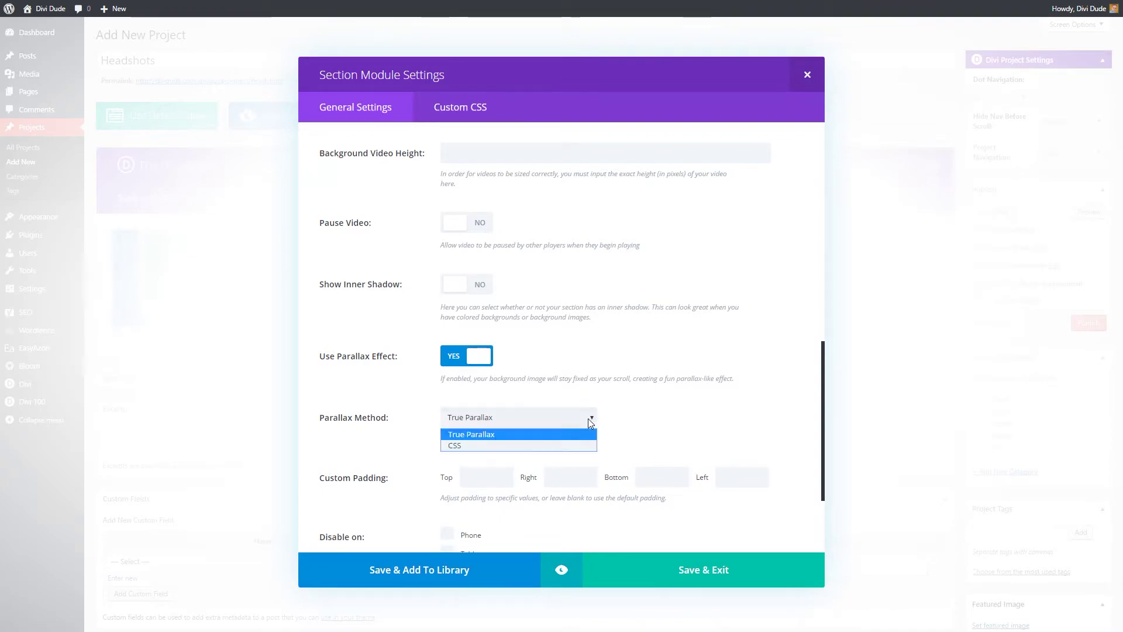
{"action": "left_click", "coordinate": [564, 443]}
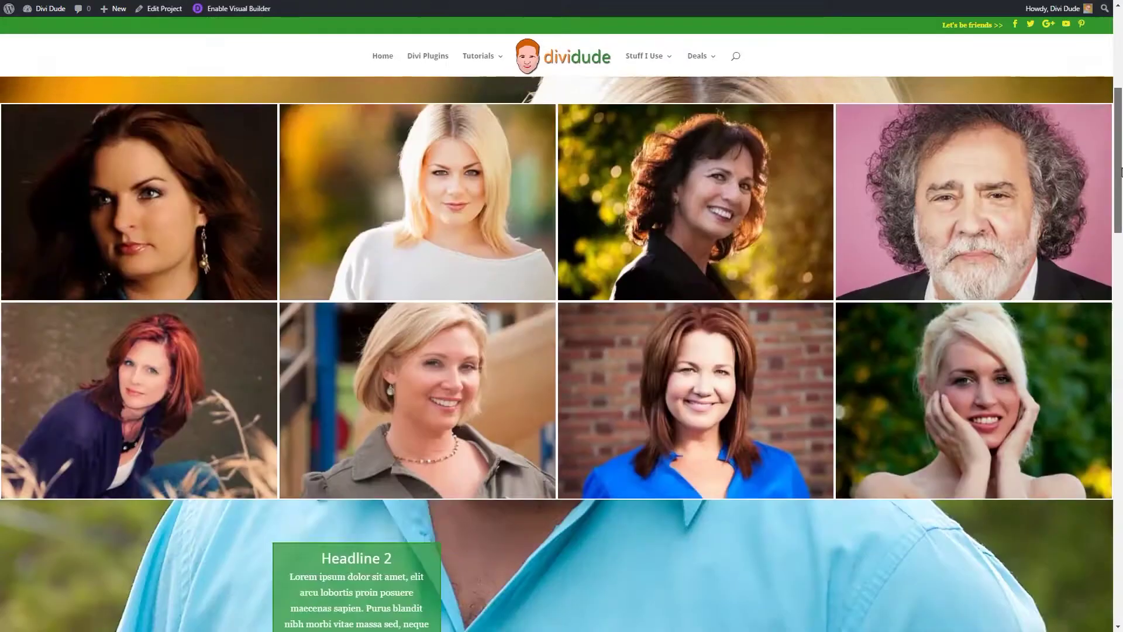
{"action": "left_click_drag", "start_coordinate": [1120, 171], "coordinate": [1120, 486]}
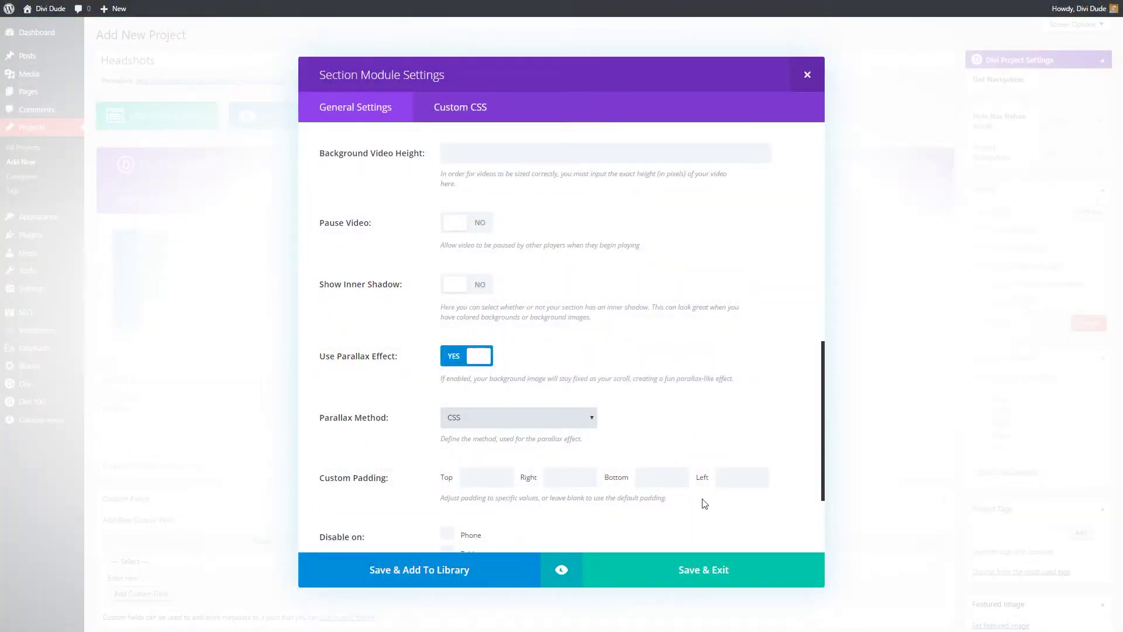
{"action": "left_click", "coordinate": [700, 583]}
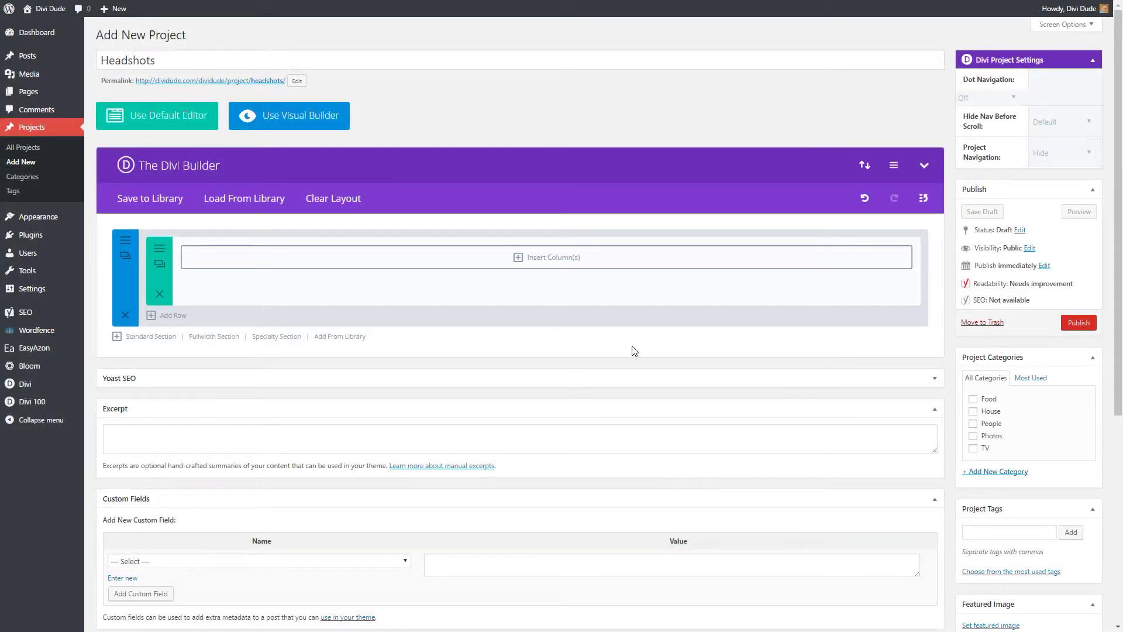
Step: Insert a single full-width column in the row and add a Blurb module to it
{"action": "left_click", "coordinate": [549, 261]}
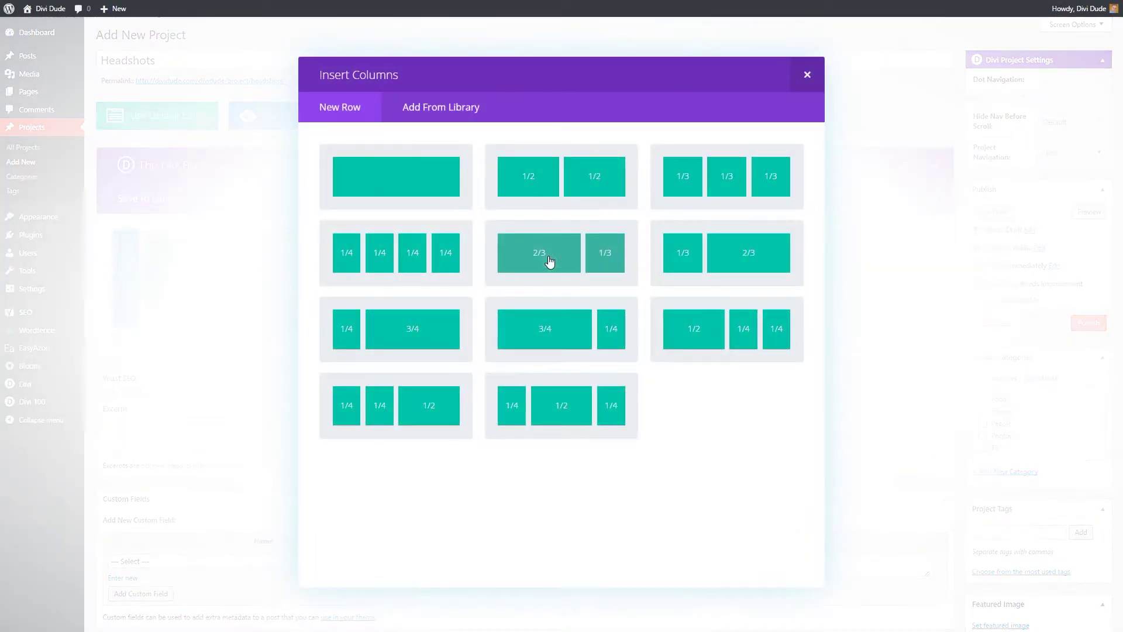
{"action": "left_click", "coordinate": [433, 194]}
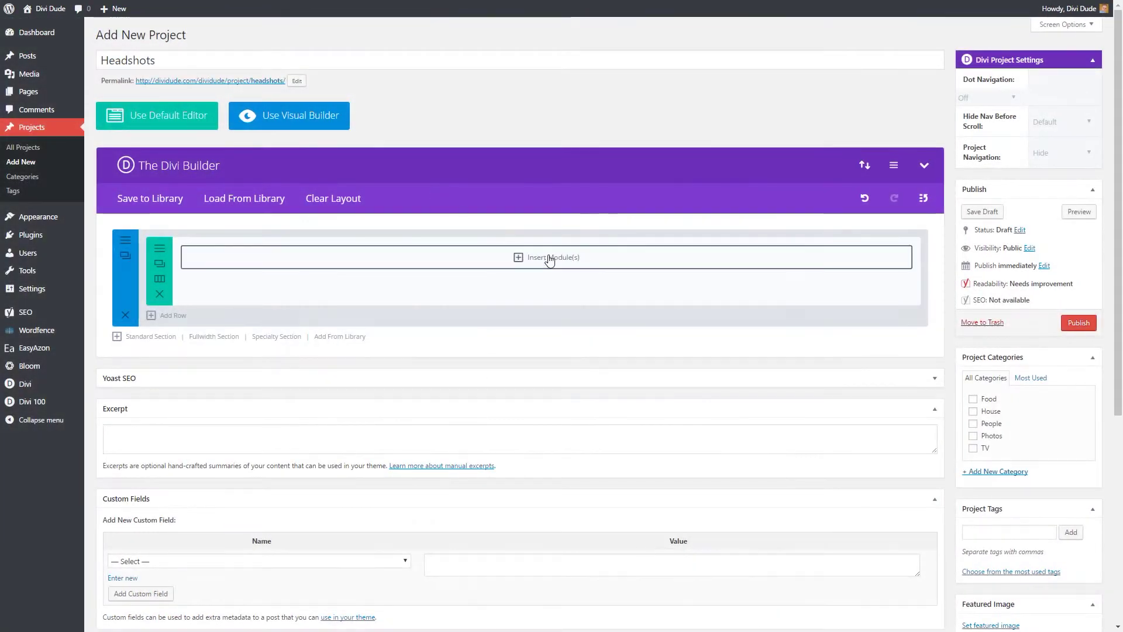
{"action": "left_click", "coordinate": [550, 261]}
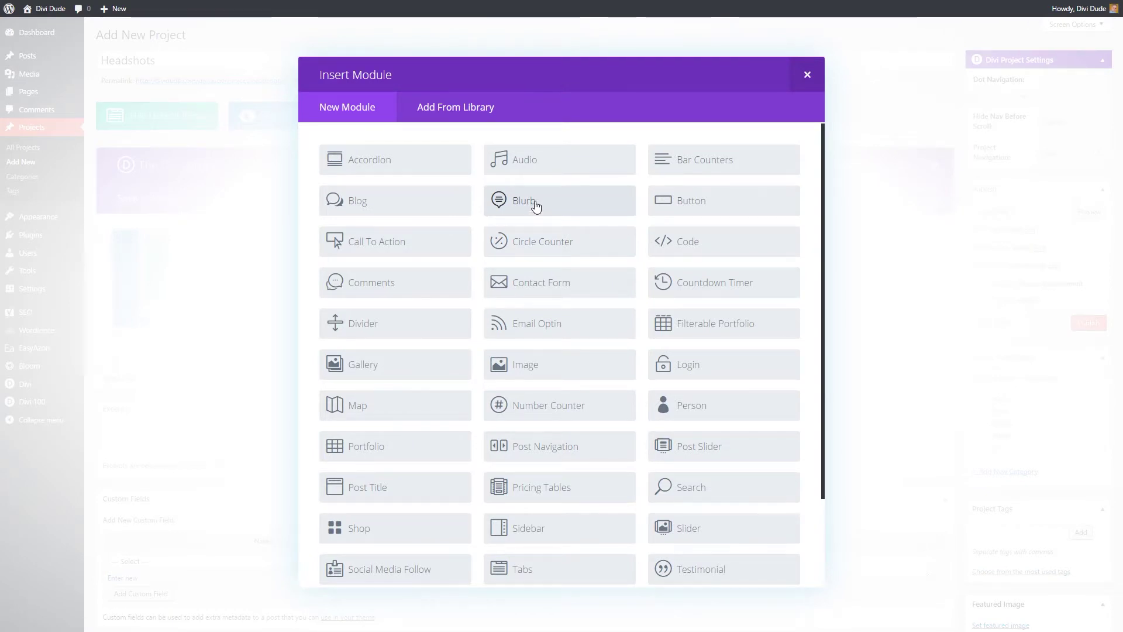
{"action": "left_click", "coordinate": [535, 205]}
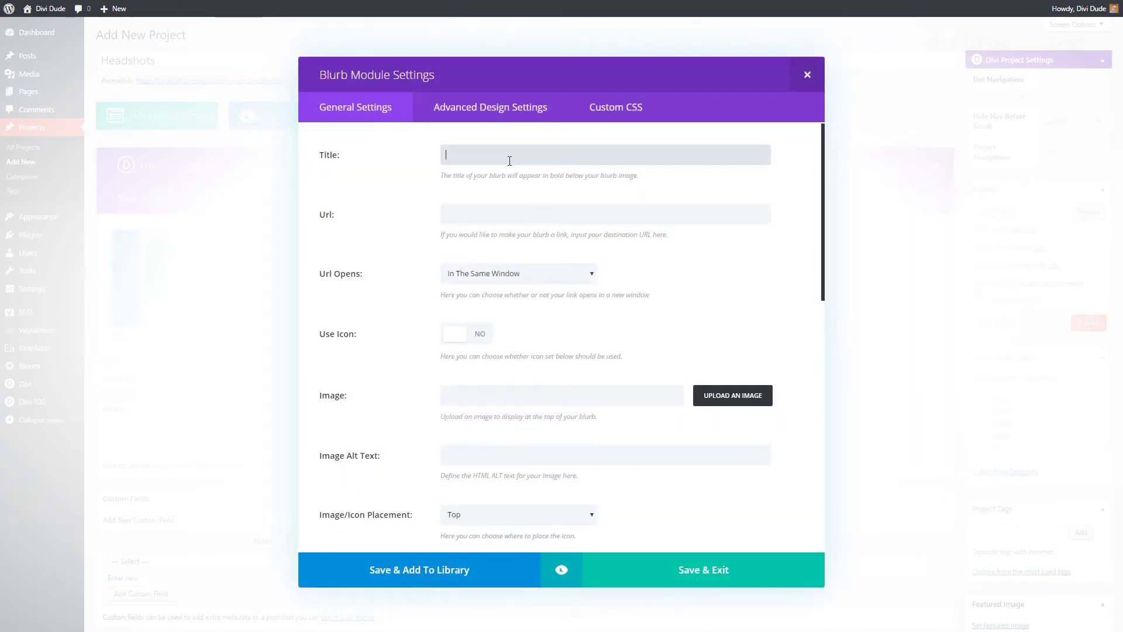
Step: Title the blurb "Headshots" and fill its content with the placeholder paragraph starting "Lorem ipsum dolor sit amet, elit arcu lobortis"
{"action": "type", "text": "Headshots"}
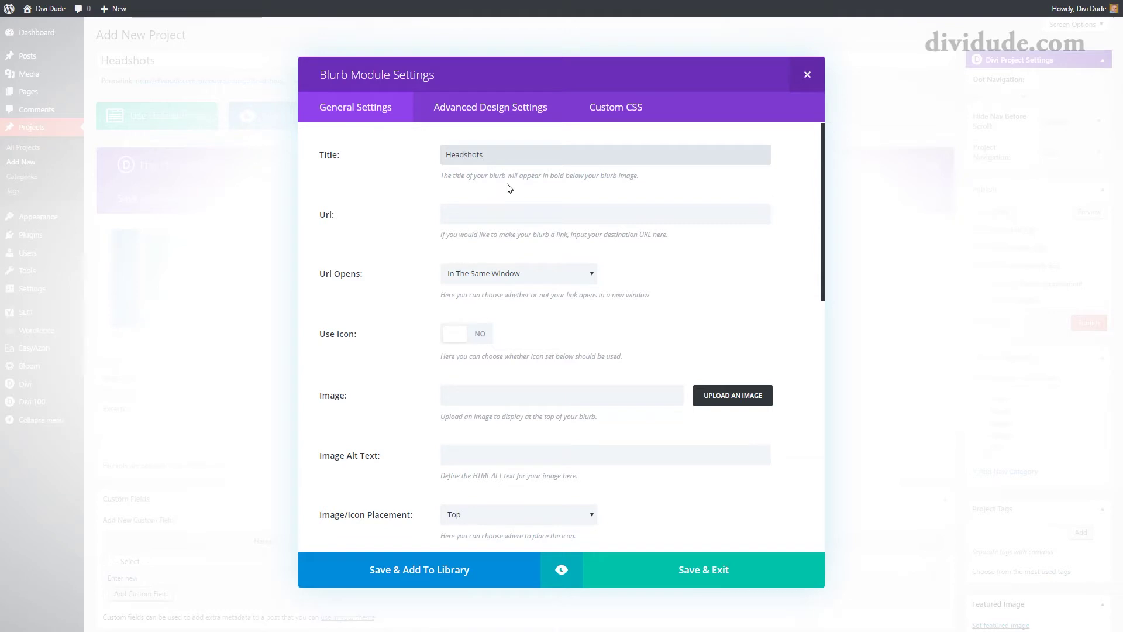
{"action": "scroll", "coordinate": [509, 188], "scroll_direction": "down", "scroll_amount": 8}
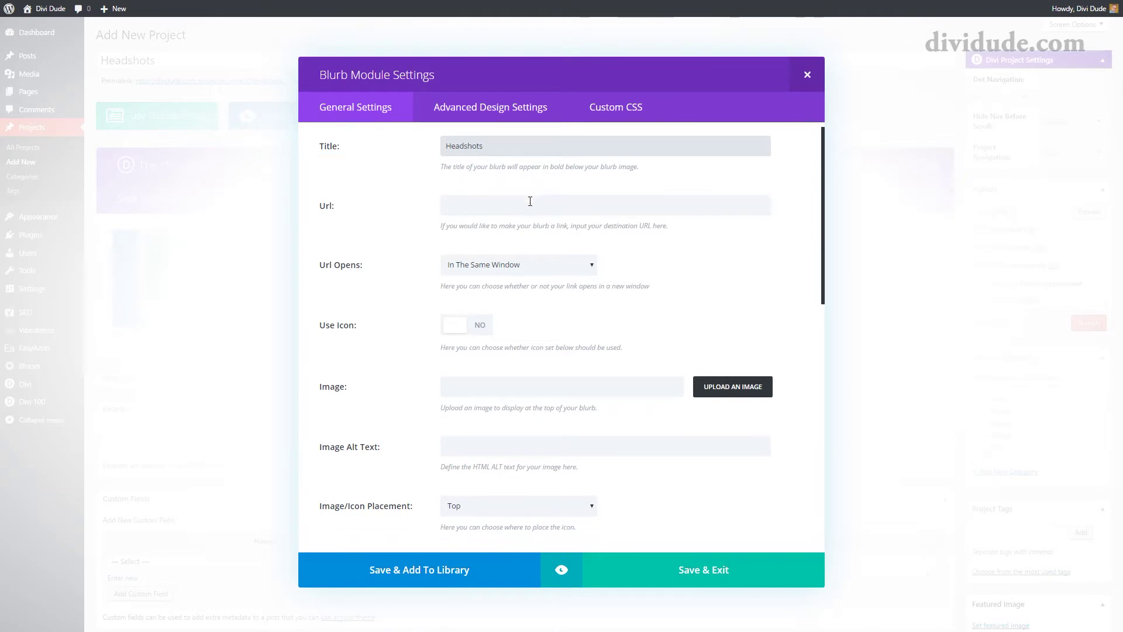
{"action": "scroll", "coordinate": [530, 205], "scroll_direction": "down", "scroll_amount": 2}
{"action": "left_click", "coordinate": [366, 286]}
{"action": "type", "text": "Lorem ipsum dolor sit amet, elit arcu lobortis proin posuere maecenas sapien. Purus blandit nibh morbi vitae massa sed, neque amet vel commodo, venenatis vehicula vestibulum ac aliquam varius placerat, pharetra tincidunt mauris lectus posuere quisque mattis."}
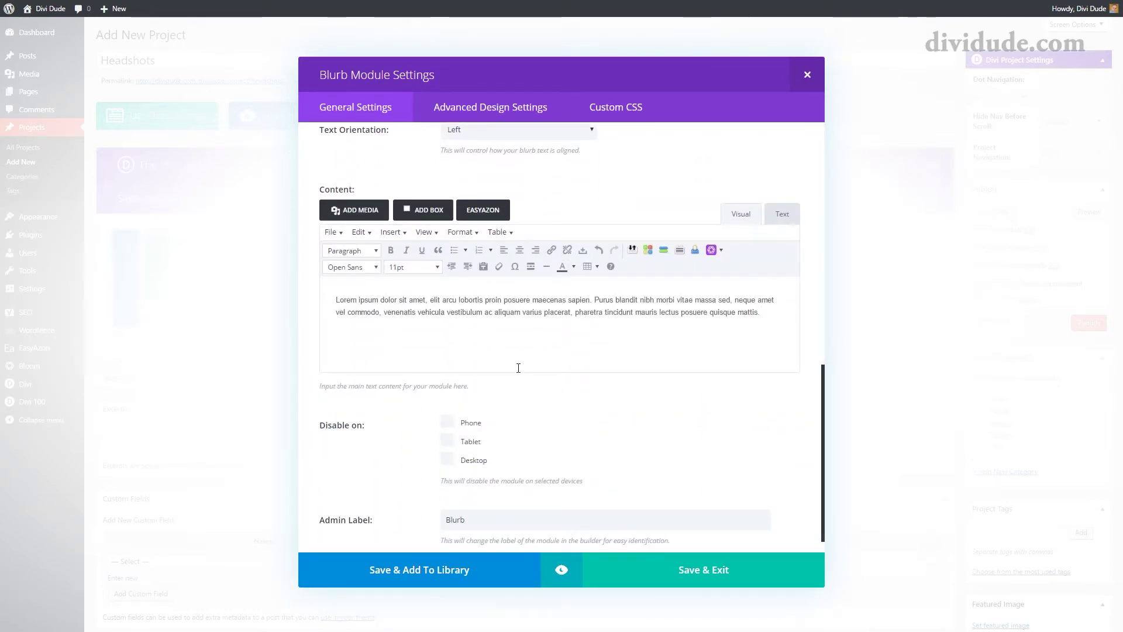
Step: Set the blurb's text orientation to Center
{"action": "scroll", "coordinate": [637, 372], "scroll_direction": "up", "scroll_amount": 3}
{"action": "scroll", "coordinate": [638, 375], "scroll_direction": "up", "scroll_amount": 7}
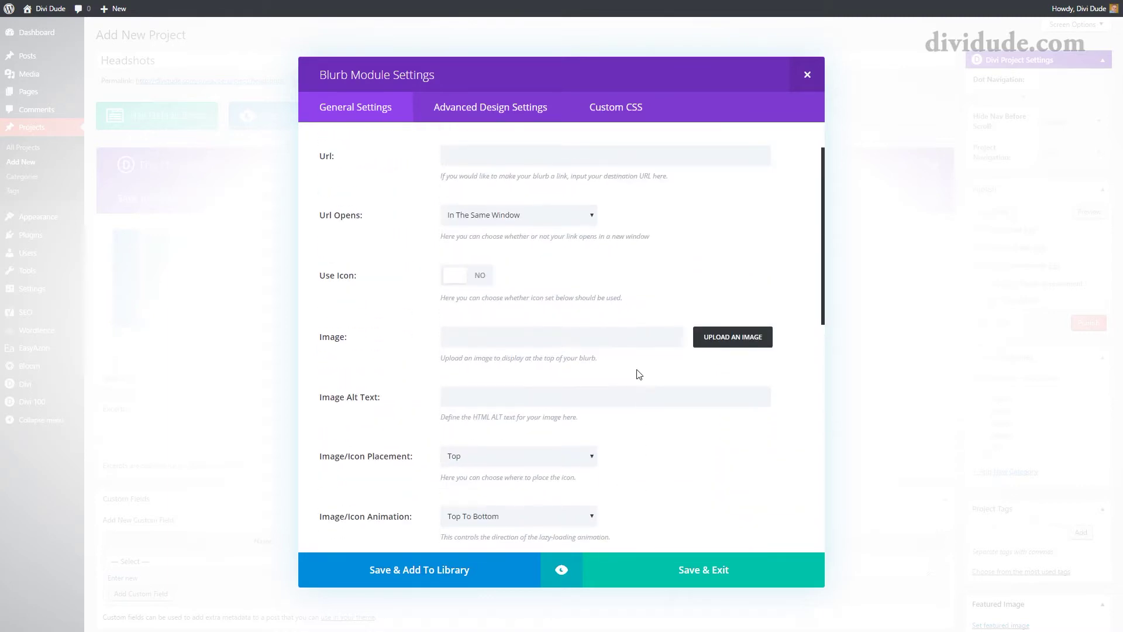
{"action": "scroll", "coordinate": [637, 373], "scroll_direction": "down", "scroll_amount": 6}
{"action": "left_click", "coordinate": [547, 364]}
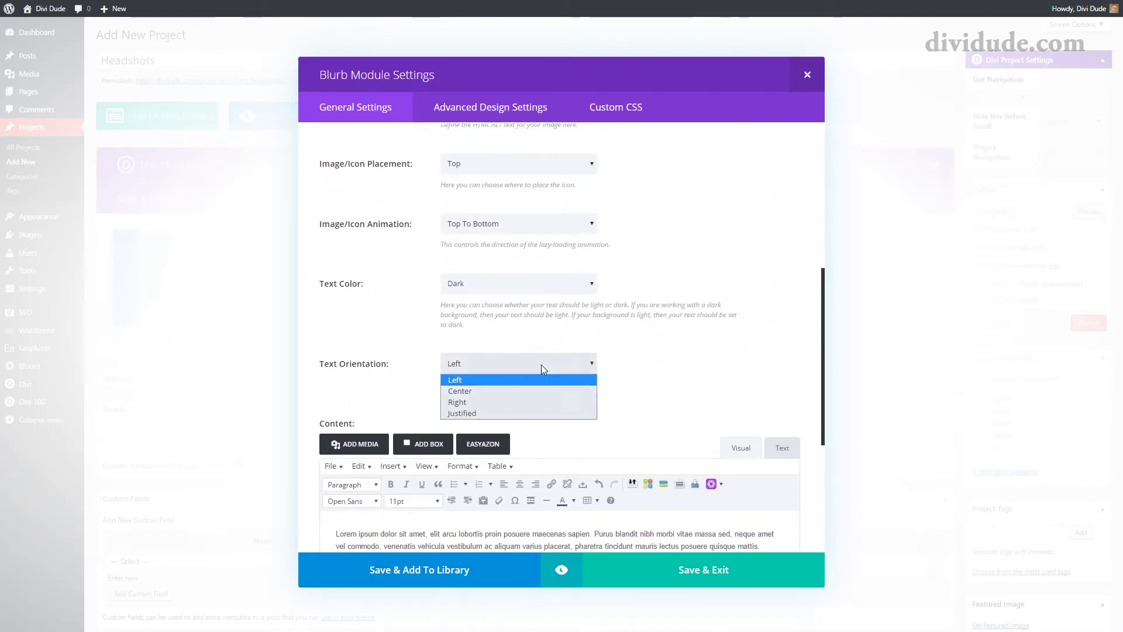
{"action": "left_click", "coordinate": [515, 390]}
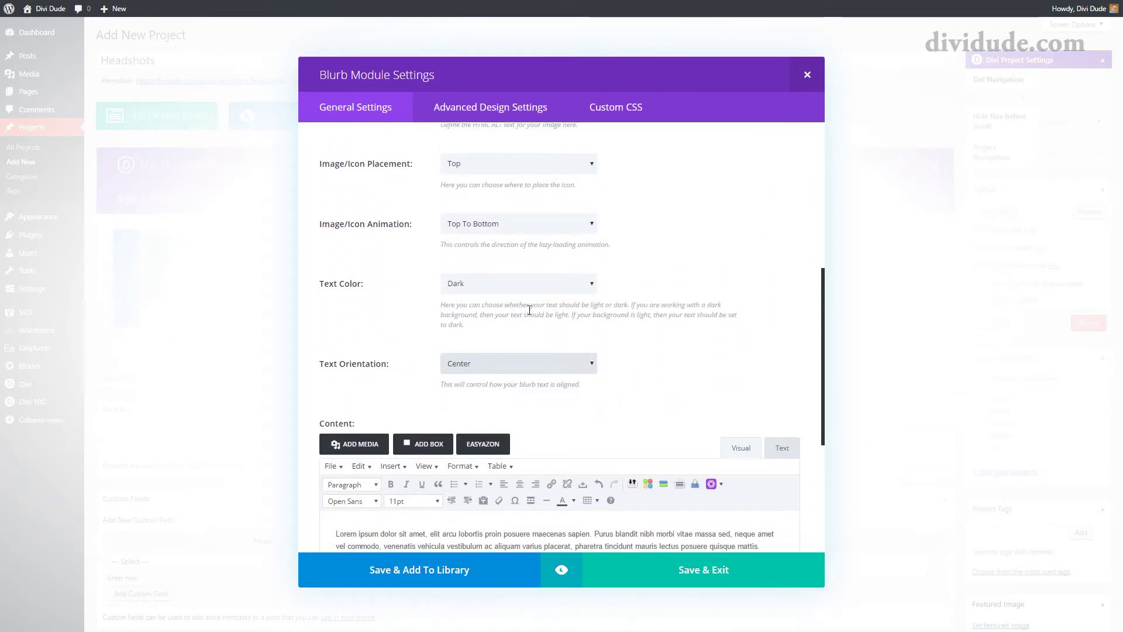
Step: Set the blurb's header font size to 28 in the advanced design settings
{"action": "scroll", "coordinate": [693, 391], "scroll_direction": "up", "scroll_amount": 4}
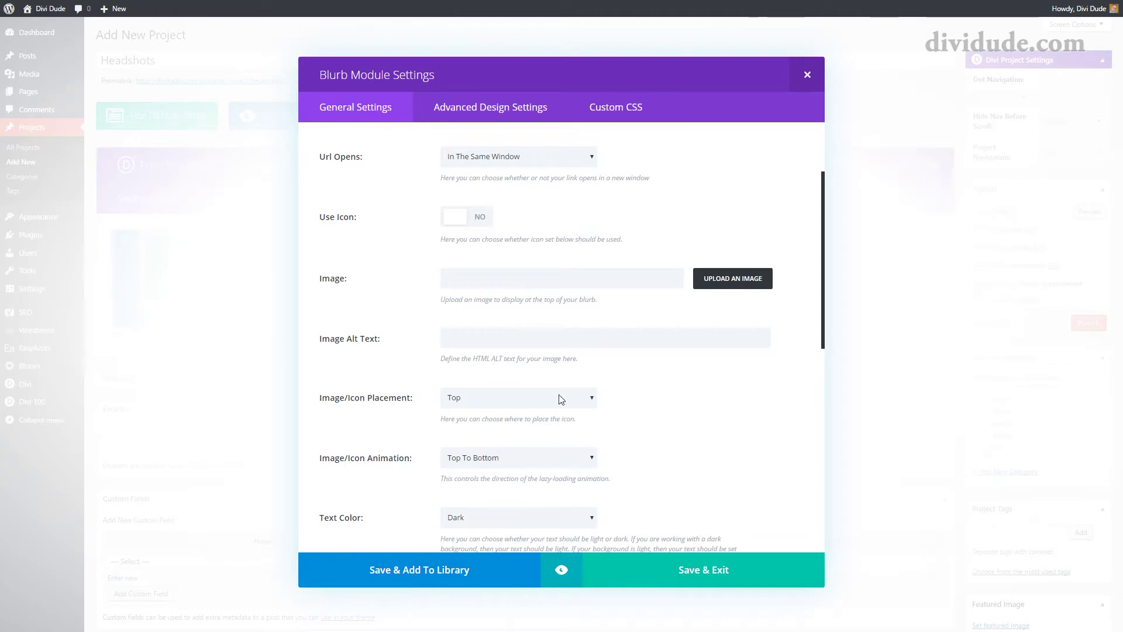
{"action": "scroll", "coordinate": [567, 386], "scroll_direction": "up", "scroll_amount": 2}
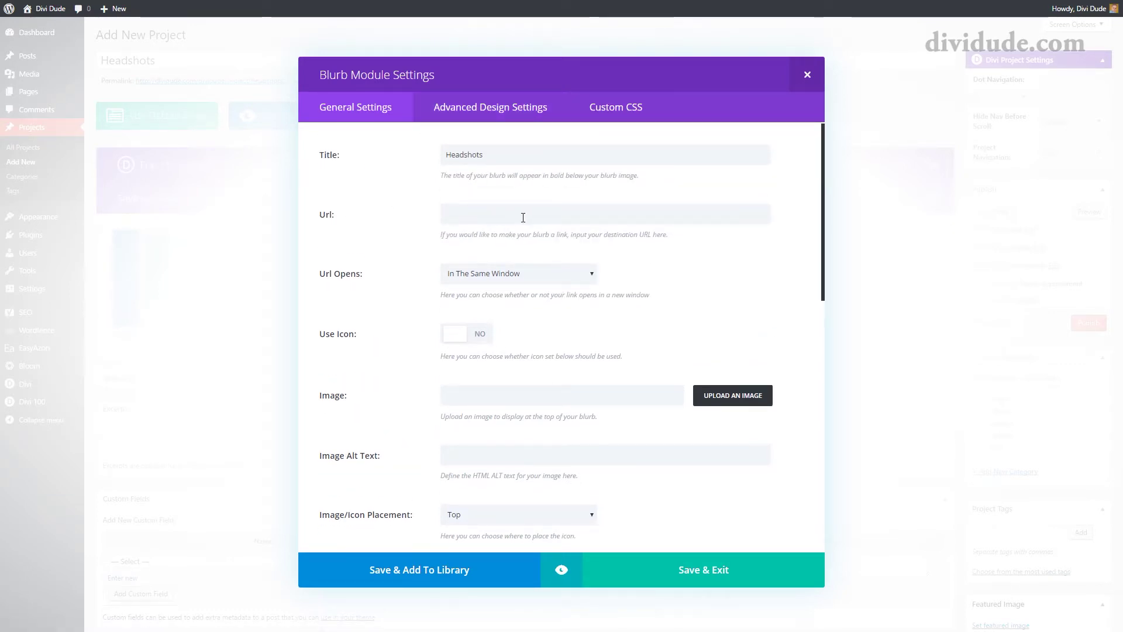
{"action": "left_click", "coordinate": [521, 110]}
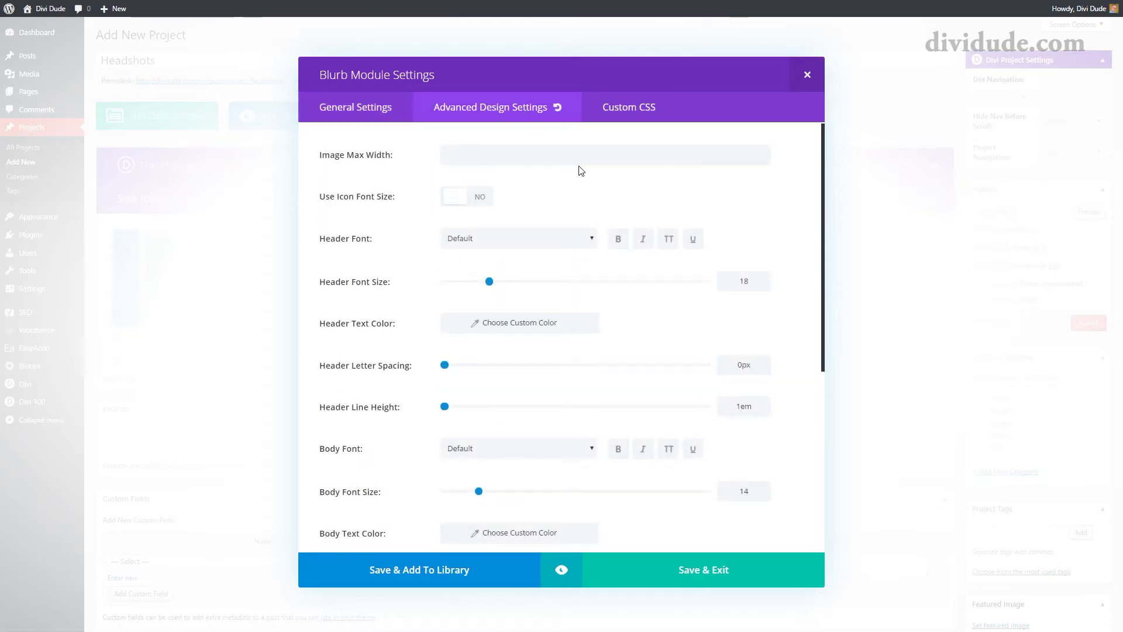
{"action": "left_click_drag", "start_coordinate": [752, 280], "coordinate": [713, 282]}
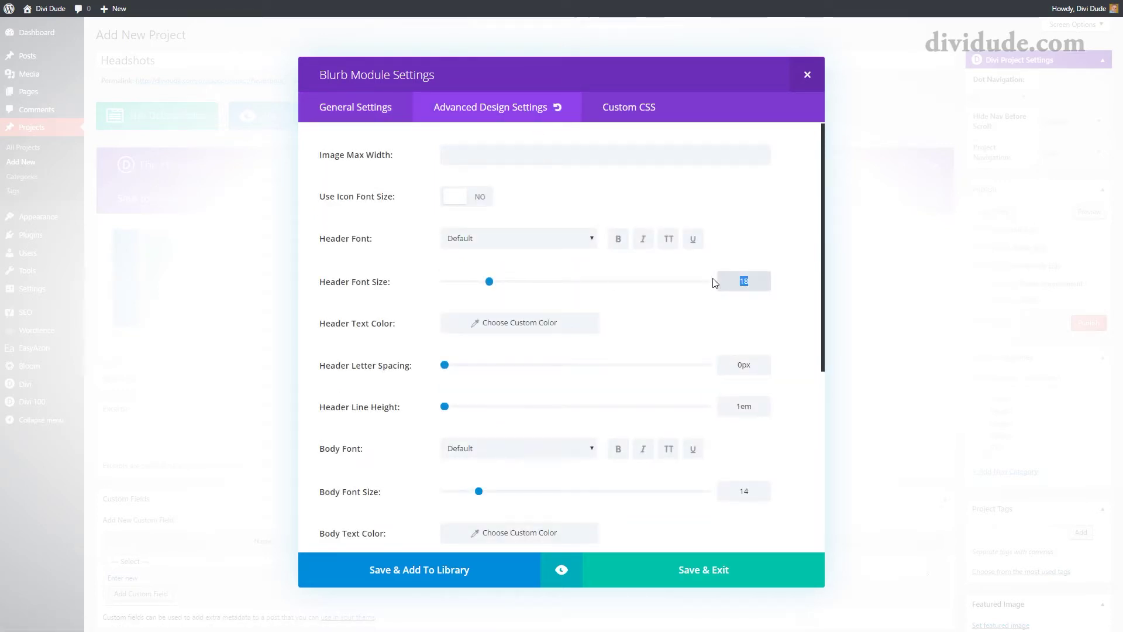
{"action": "type", "text": "28"}
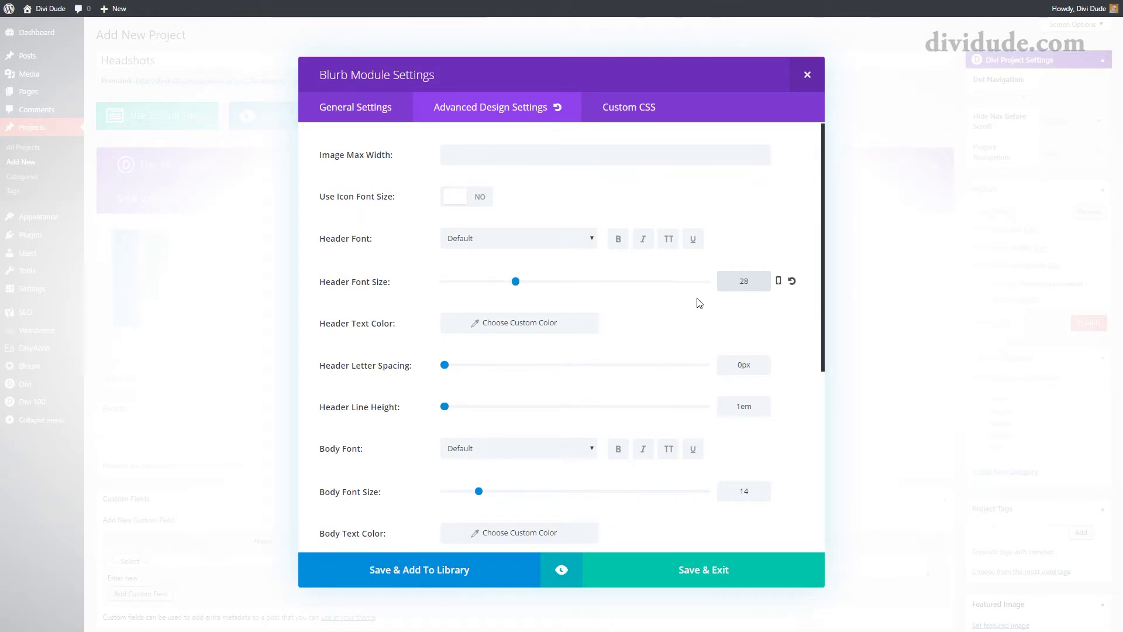
{"action": "scroll", "coordinate": [687, 323], "scroll_direction": "down", "scroll_amount": 1}
{"action": "scroll", "coordinate": [687, 324], "scroll_direction": "down", "scroll_amount": 4}
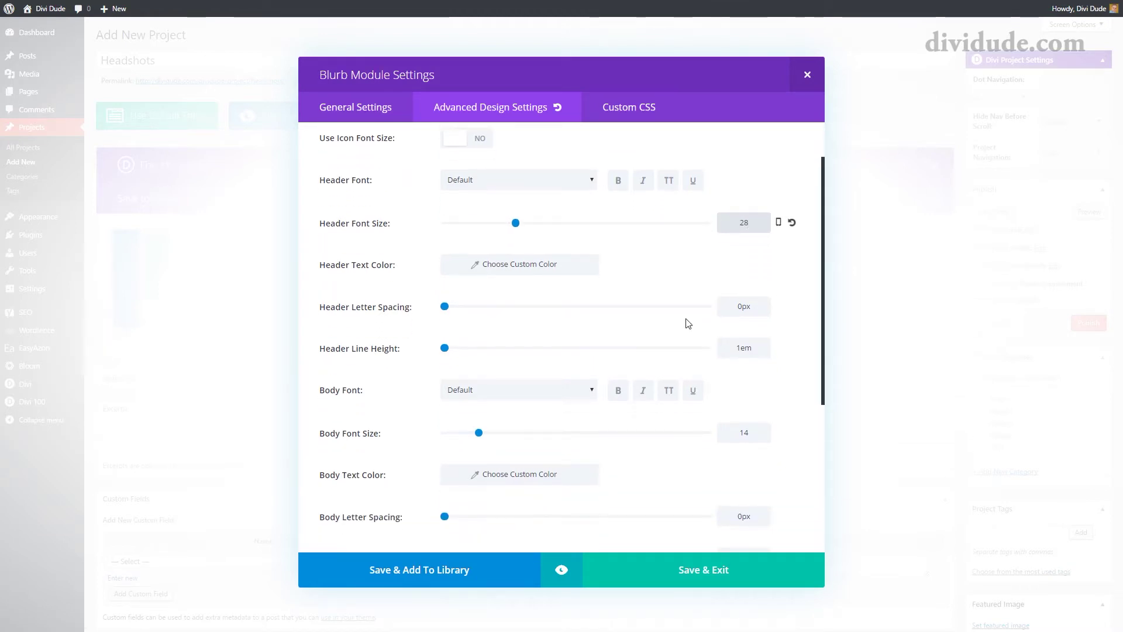
{"action": "scroll", "coordinate": [688, 324], "scroll_direction": "down", "scroll_amount": 2}
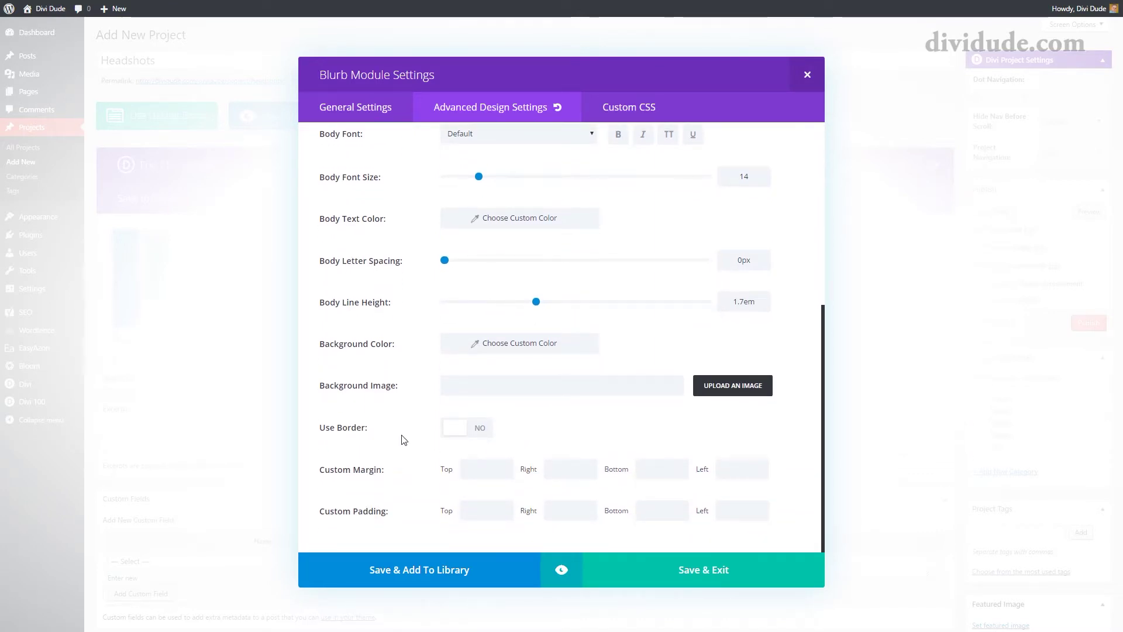
Step: Set the blurb's background color to orange #fe8727 at 0.7 opacity
{"action": "left_click", "coordinate": [519, 349]}
{"action": "left_click", "coordinate": [488, 472]}
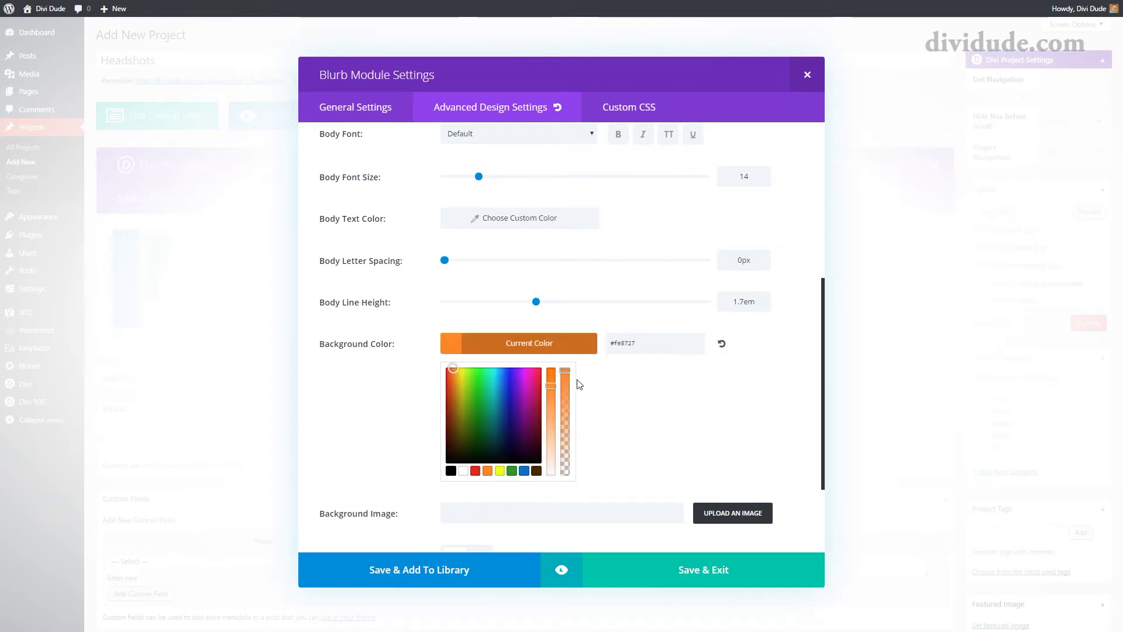
{"action": "left_click_drag", "start_coordinate": [568, 372], "coordinate": [573, 404]}
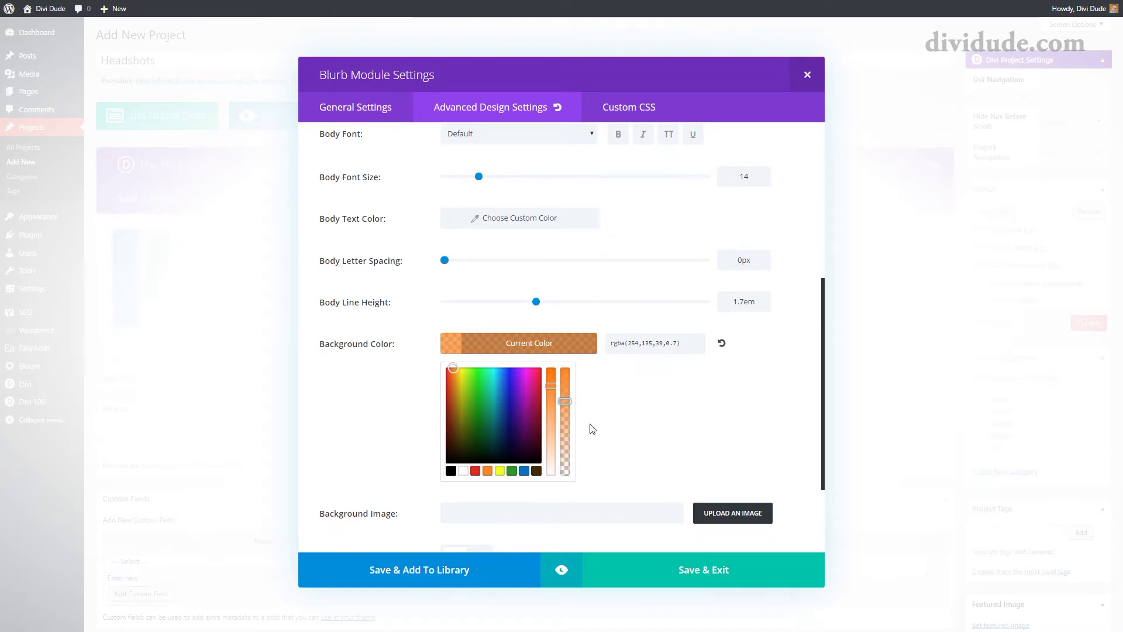
Step: Enable the blurb's border, color it orange #fe8727 and set its width to 3px
{"action": "scroll", "coordinate": [664, 466], "scroll_direction": "down", "scroll_amount": 2}
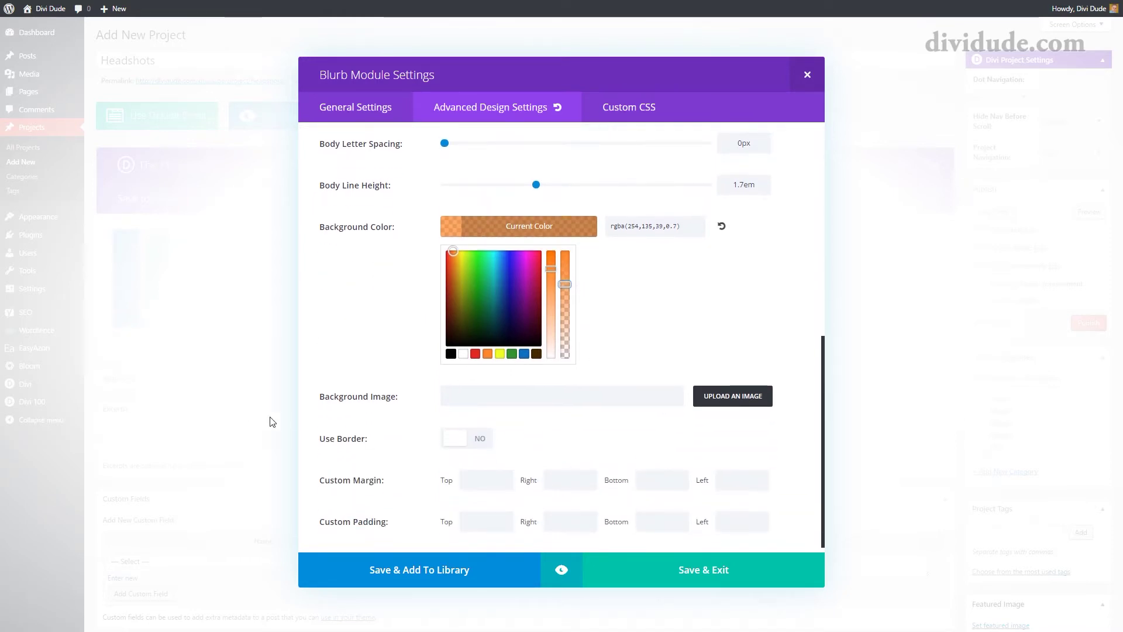
{"action": "left_click", "coordinate": [478, 444]}
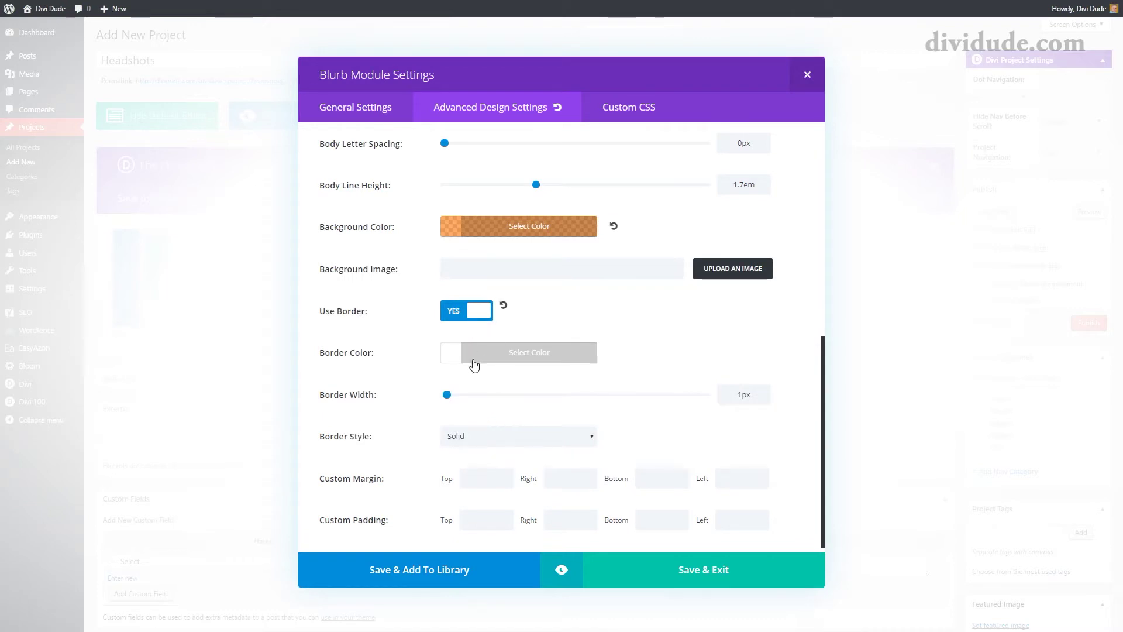
{"action": "left_click", "coordinate": [510, 354]}
{"action": "left_click", "coordinate": [489, 479]}
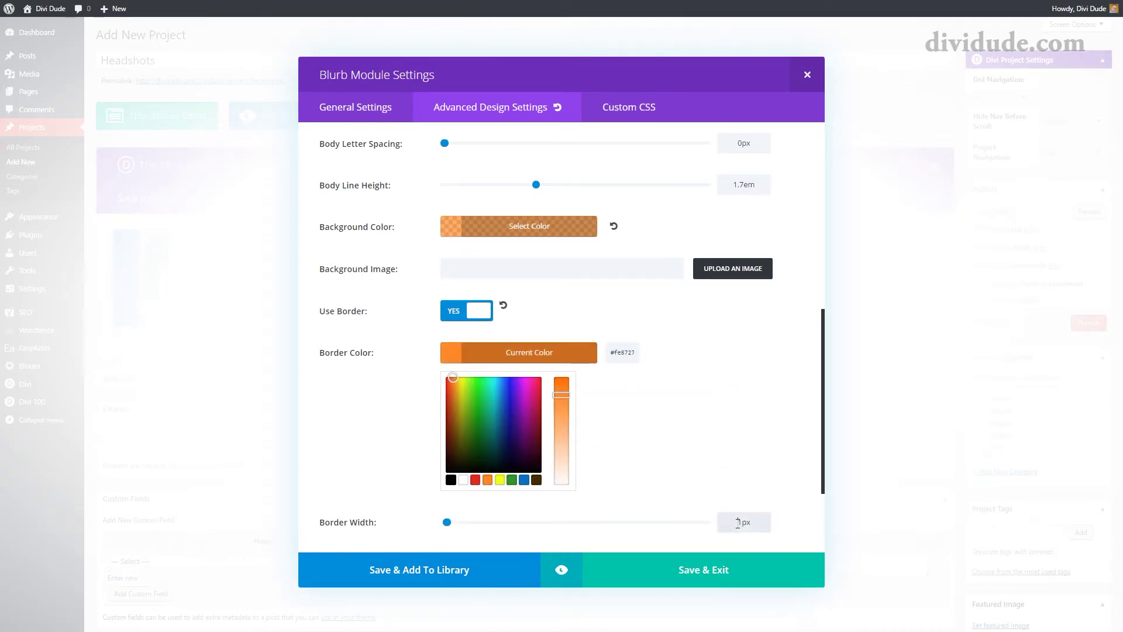
{"action": "type", "text": "3"}
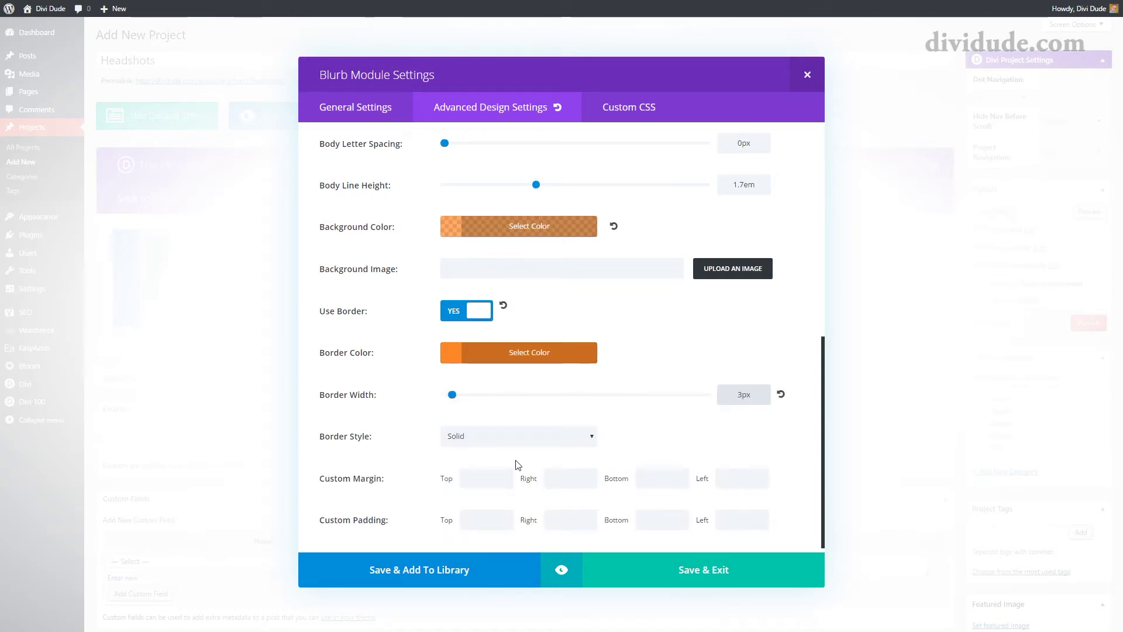
Step: Set the blurb's custom padding to 15 on all four sides and save the module
{"action": "left_click", "coordinate": [487, 519]}
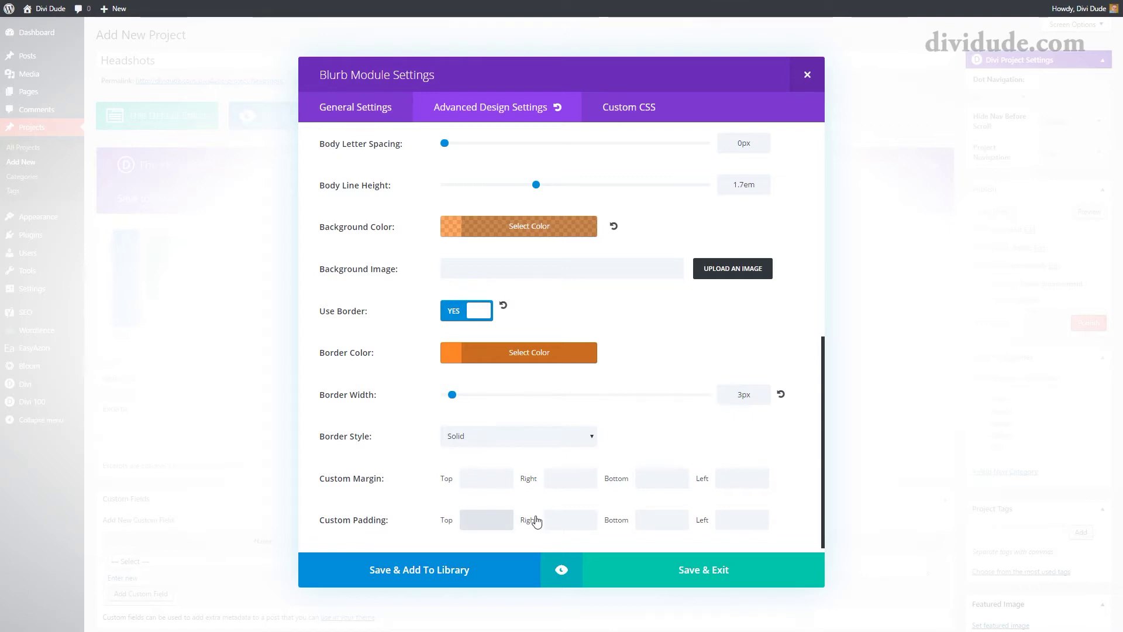
{"action": "type", "text": "15"}
{"action": "left_click", "coordinate": [565, 519]}
{"action": "type", "text": "15"}
{"action": "left_click", "coordinate": [667, 520]}
{"action": "type", "text": "15"}
{"action": "left_click", "coordinate": [747, 527]}
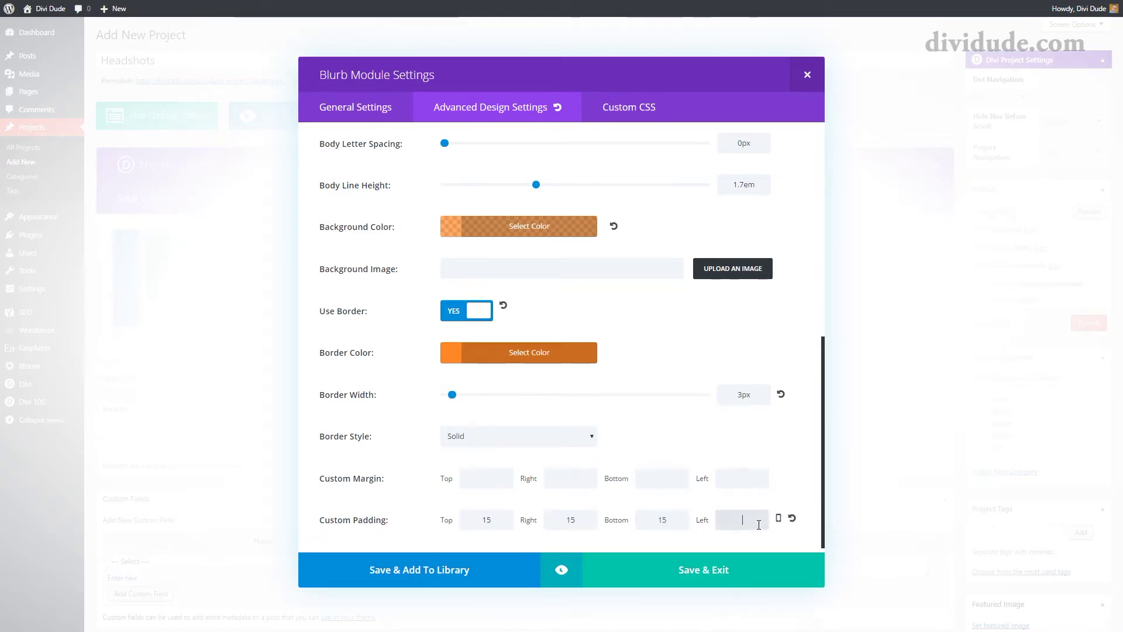
{"action": "type", "text": "15"}
{"action": "scroll", "coordinate": [573, 403], "scroll_direction": "down", "scroll_amount": 1}
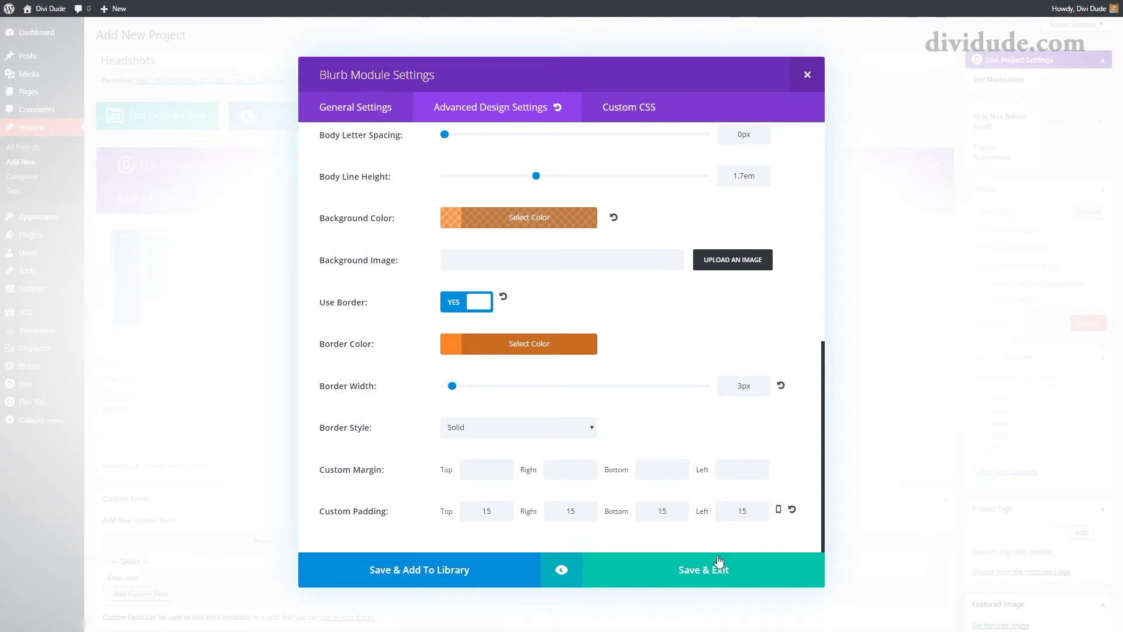
{"action": "left_click", "coordinate": [705, 571]}
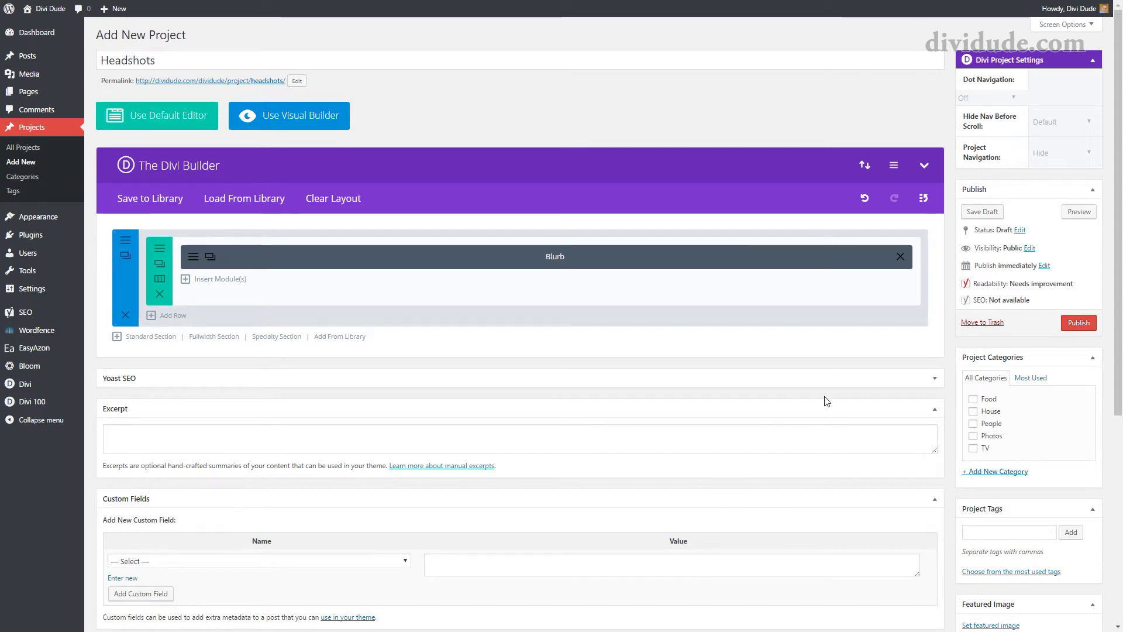
Step: Preview the project, and add a standard section with a single full-width column below the blurb section
{"action": "left_click", "coordinate": [1079, 212]}
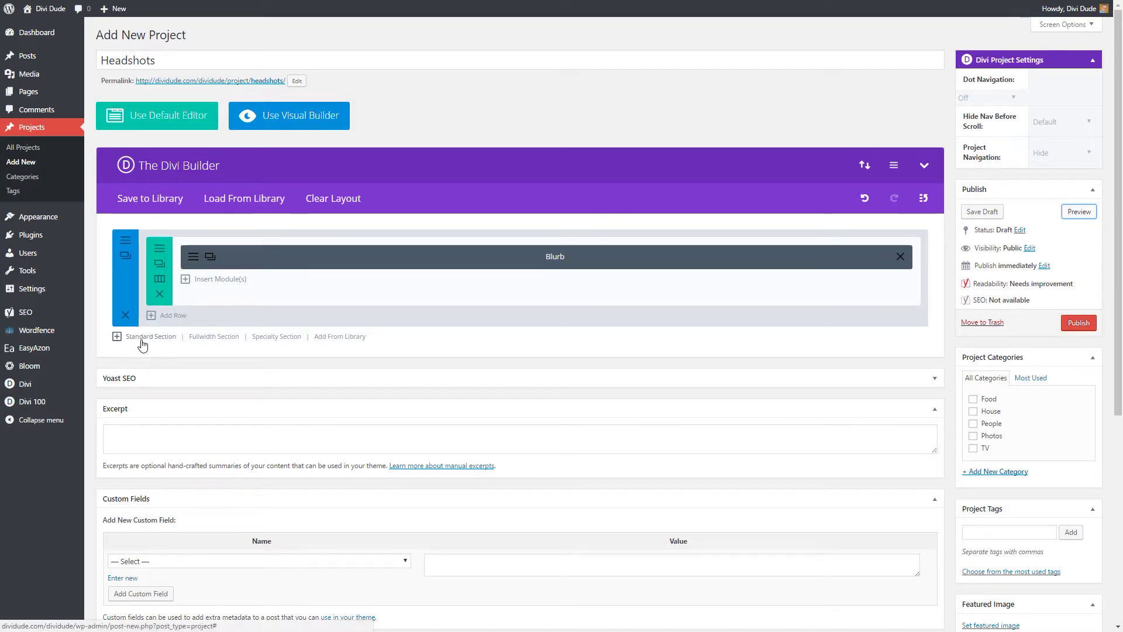
{"action": "left_click", "coordinate": [142, 337]}
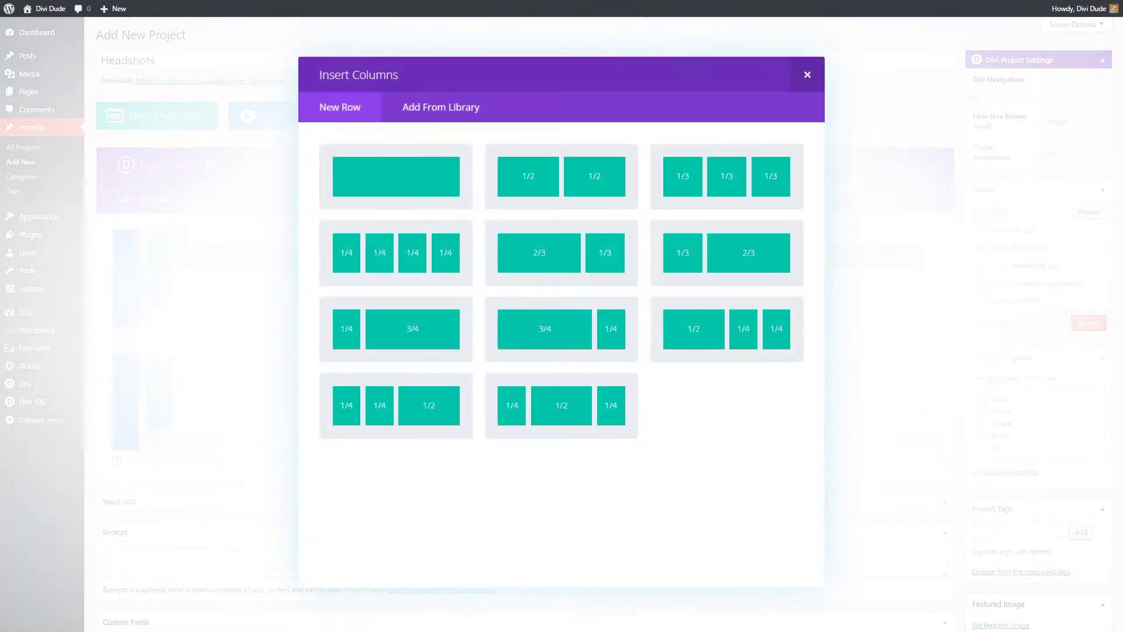
{"action": "left_click", "coordinate": [435, 183]}
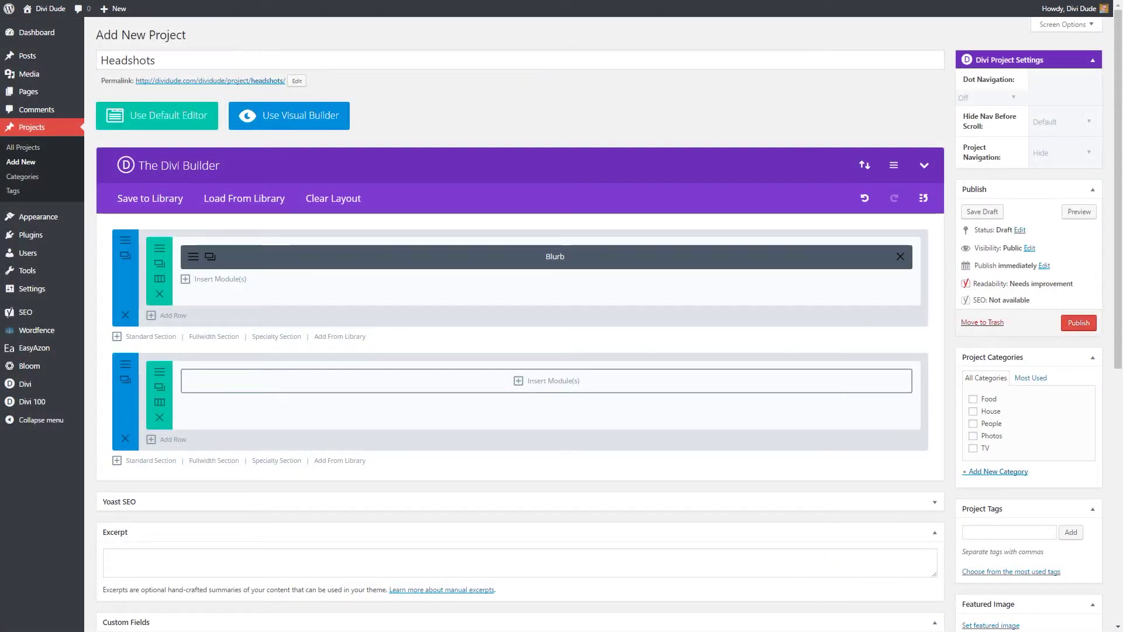
Step: Set the new section's custom padding to 0 on all four sides and save its settings
{"action": "left_click", "coordinate": [127, 368]}
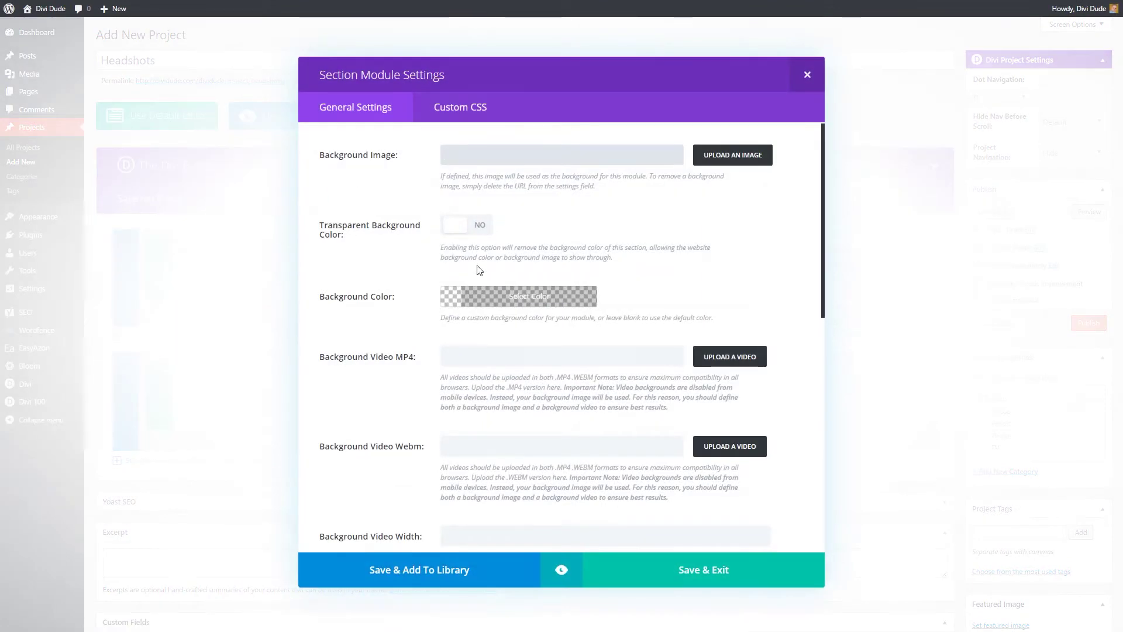
{"action": "scroll", "coordinate": [477, 269], "scroll_direction": "down", "scroll_amount": 10}
{"action": "left_click", "coordinate": [481, 347]}
{"action": "type", "text": "0"}
{"action": "left_click", "coordinate": [582, 339]}
{"action": "type", "text": "0"}
{"action": "left_click", "coordinate": [655, 339]}
{"action": "type", "text": "0"}
{"action": "left_click", "coordinate": [730, 339]}
{"action": "type", "text": "0"}
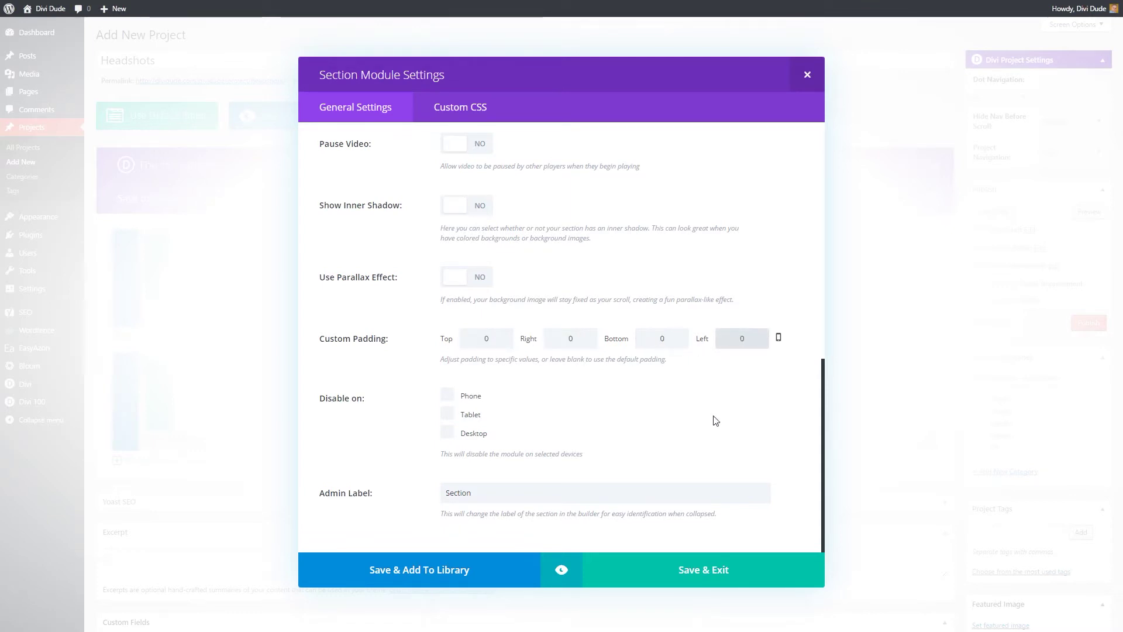
{"action": "left_click", "coordinate": [705, 573]}
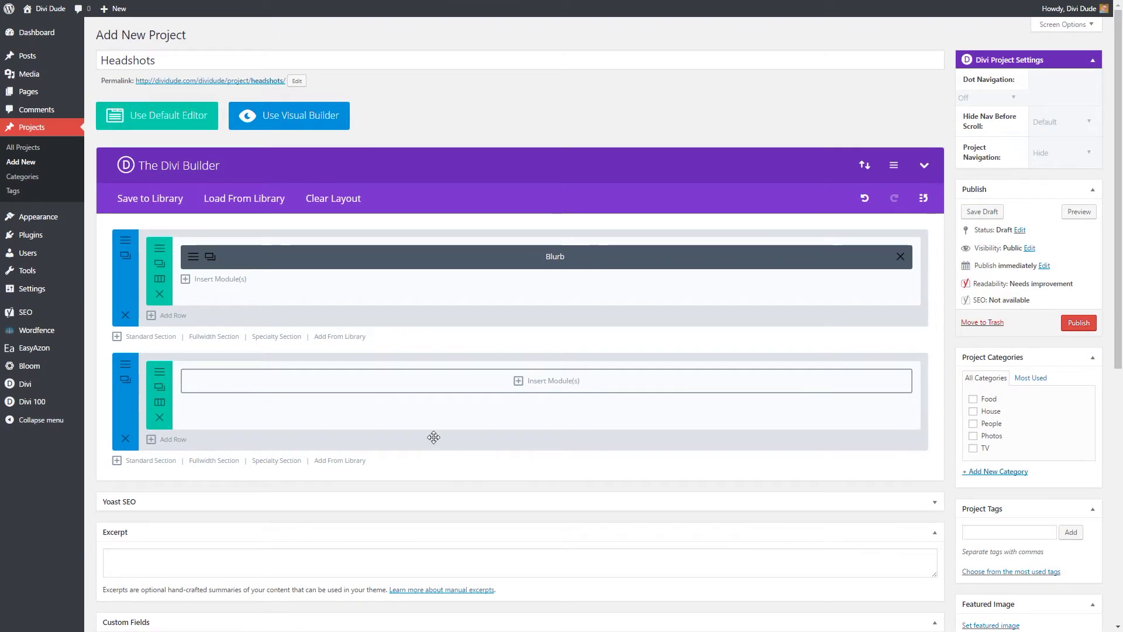
Step: Make the second section's row fullwidth and give it a custom gutter width of 1
{"action": "left_click", "coordinate": [160, 386]}
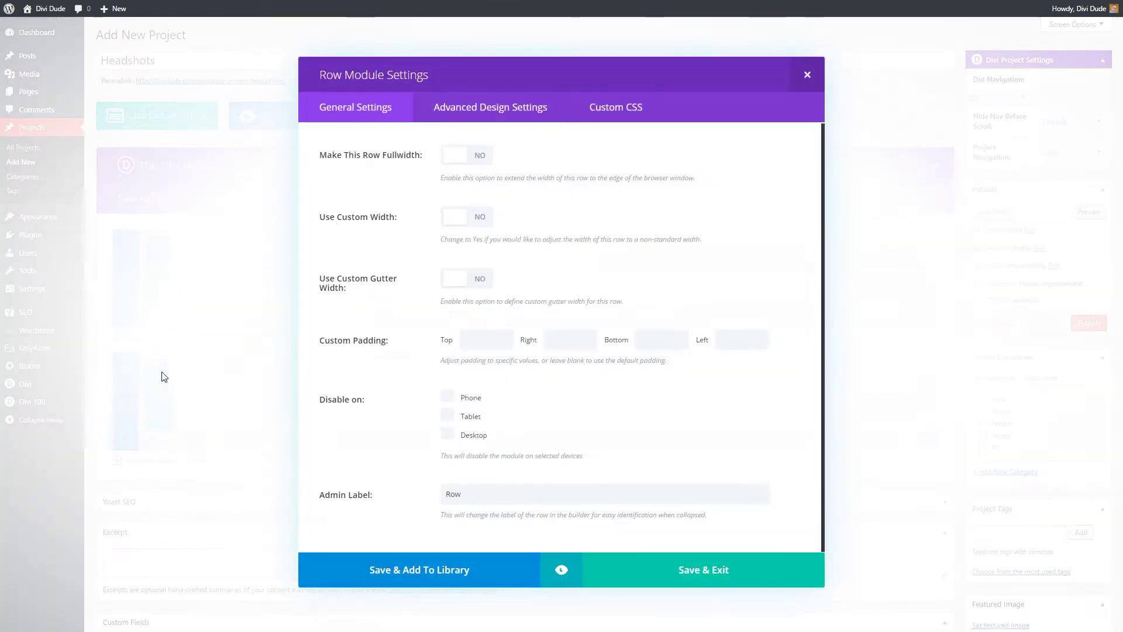
{"action": "left_click", "coordinate": [483, 157]}
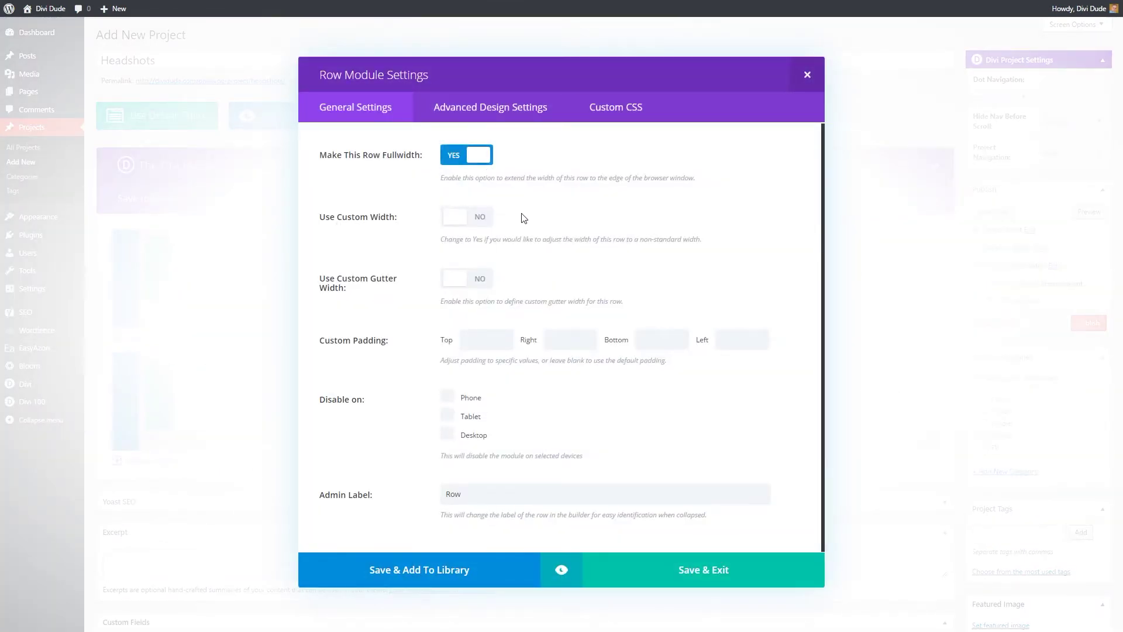
{"action": "left_click", "coordinate": [483, 283]}
{"action": "left_click_drag", "start_coordinate": [620, 340], "coordinate": [458, 353]}
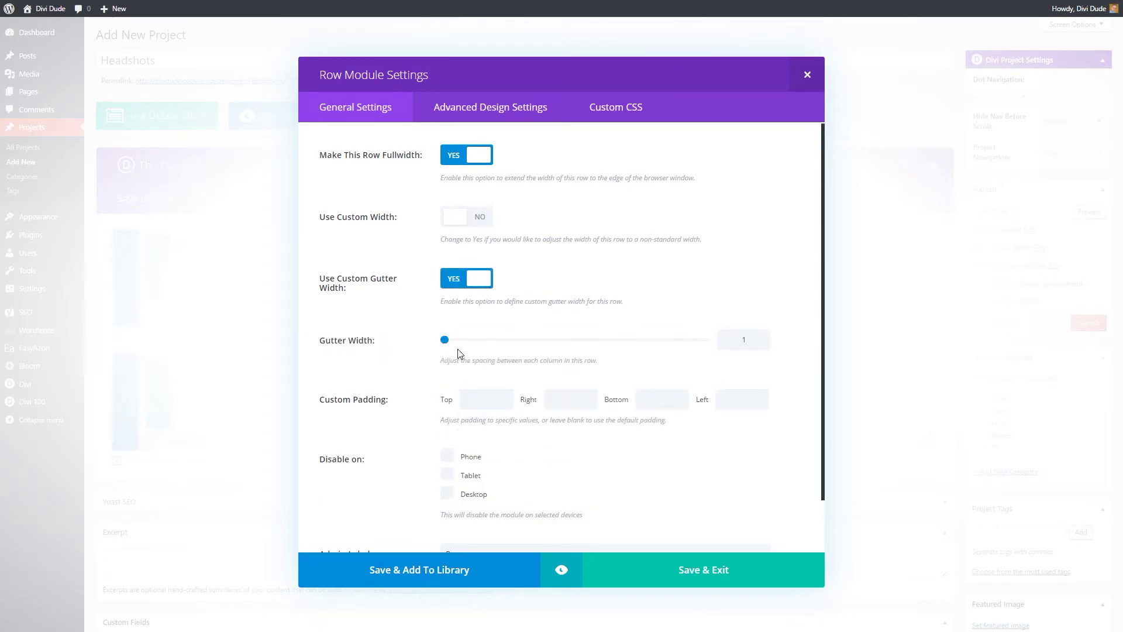
Step: Set the row's custom padding to 0 on all four sides and save the row settings
{"action": "left_click", "coordinate": [480, 396]}
{"action": "type", "text": "0"}
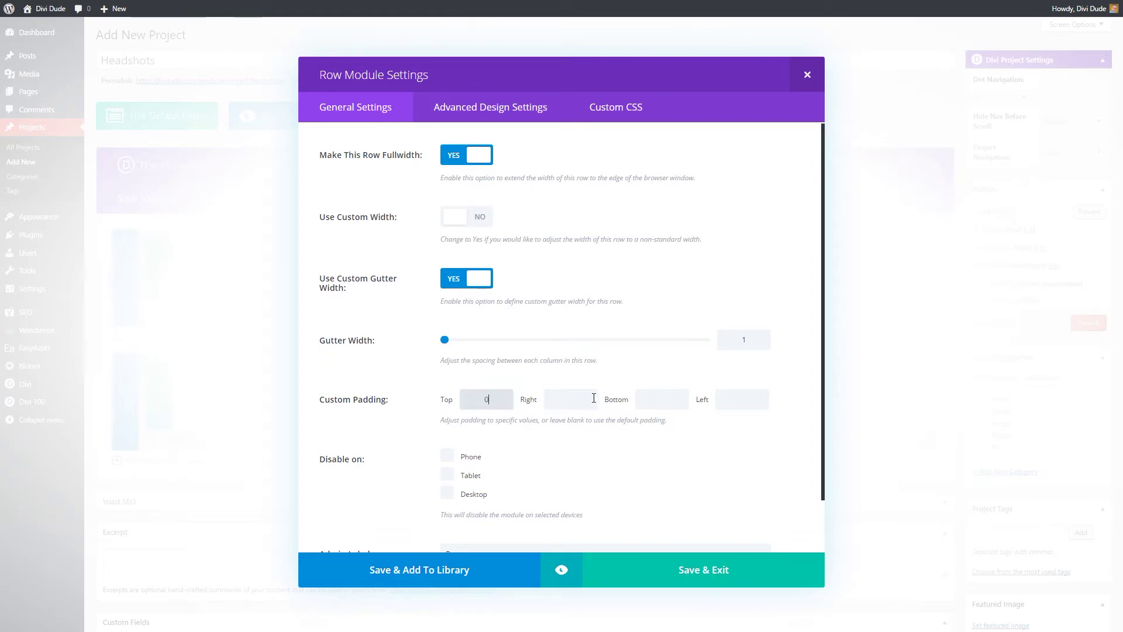
{"action": "left_click", "coordinate": [589, 398]}
{"action": "type", "text": "0"}
{"action": "left_click", "coordinate": [664, 399]}
{"action": "type", "text": "0"}
{"action": "left_click", "coordinate": [740, 402]}
{"action": "type", "text": "0"}
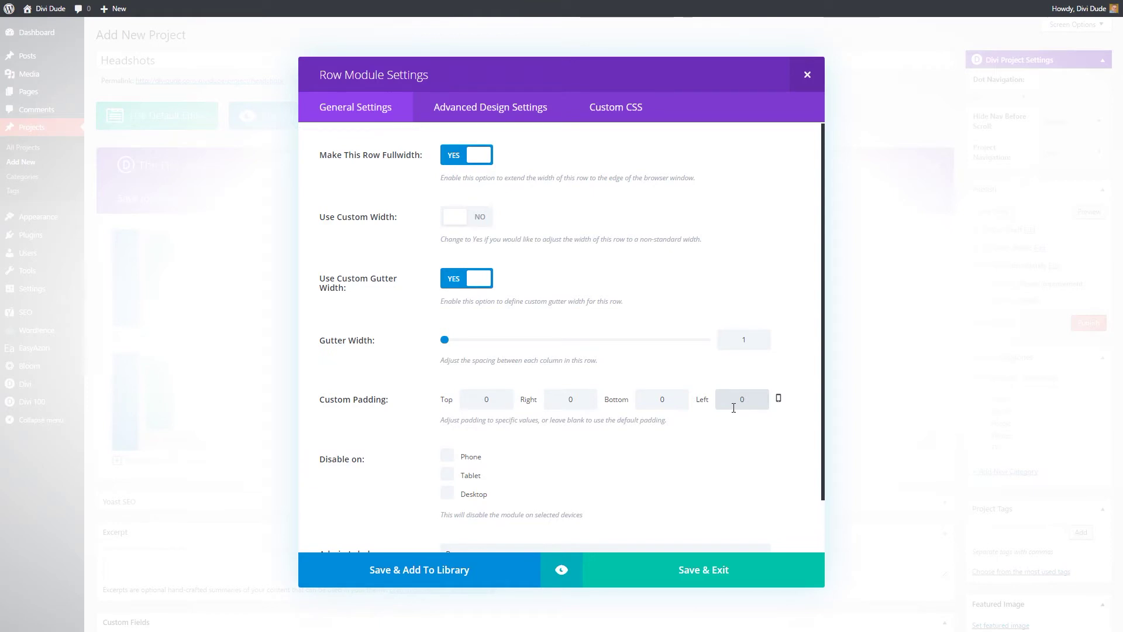
{"action": "left_click", "coordinate": [747, 578]}
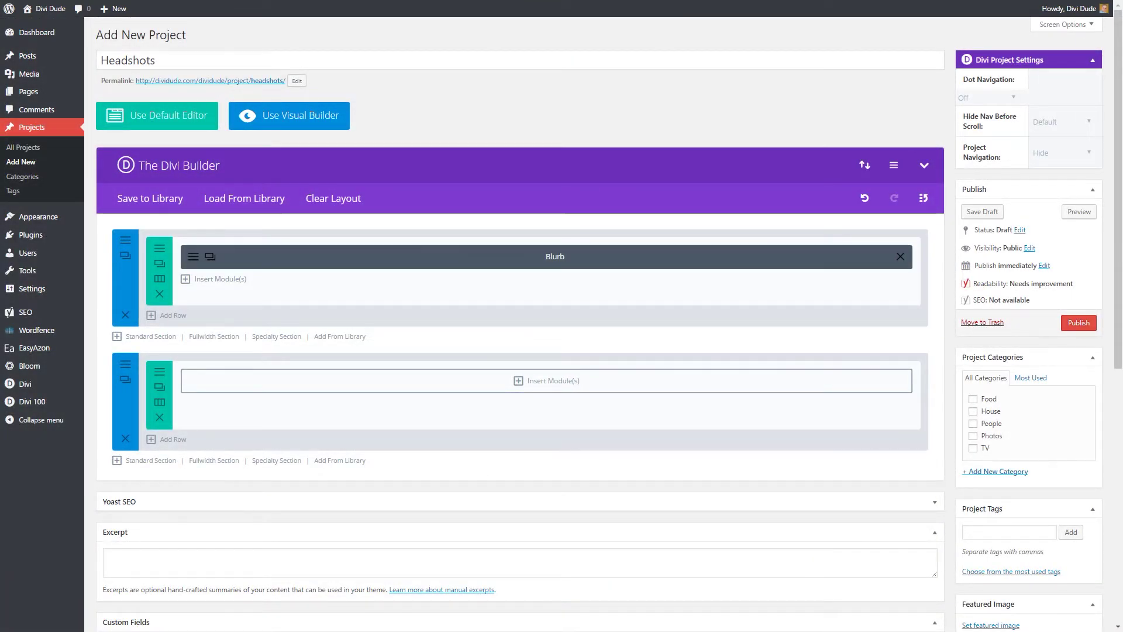
Step: Add a Gallery module to the empty row and set its images number to 8
{"action": "left_click", "coordinate": [558, 386]}
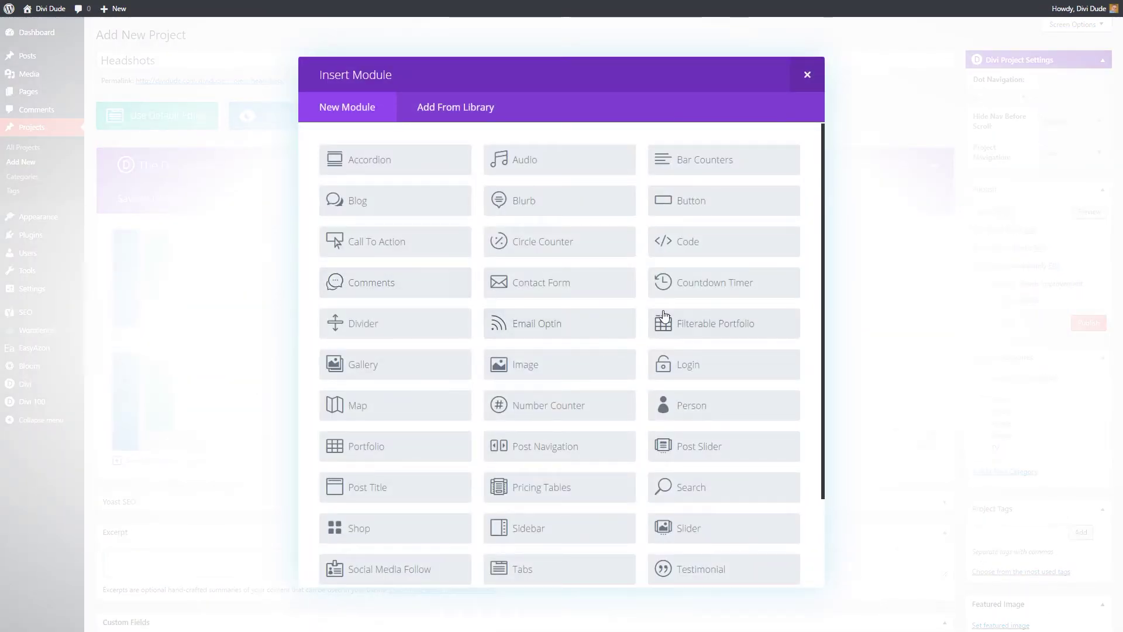
{"action": "left_click", "coordinate": [370, 375]}
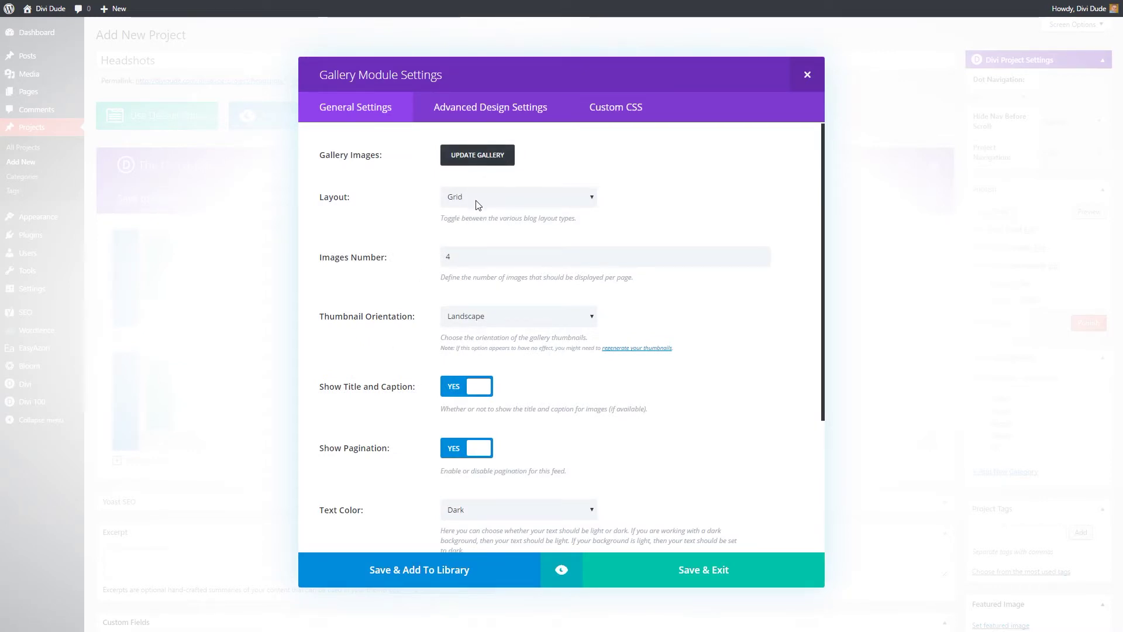
{"action": "double_click", "coordinate": [442, 255]}
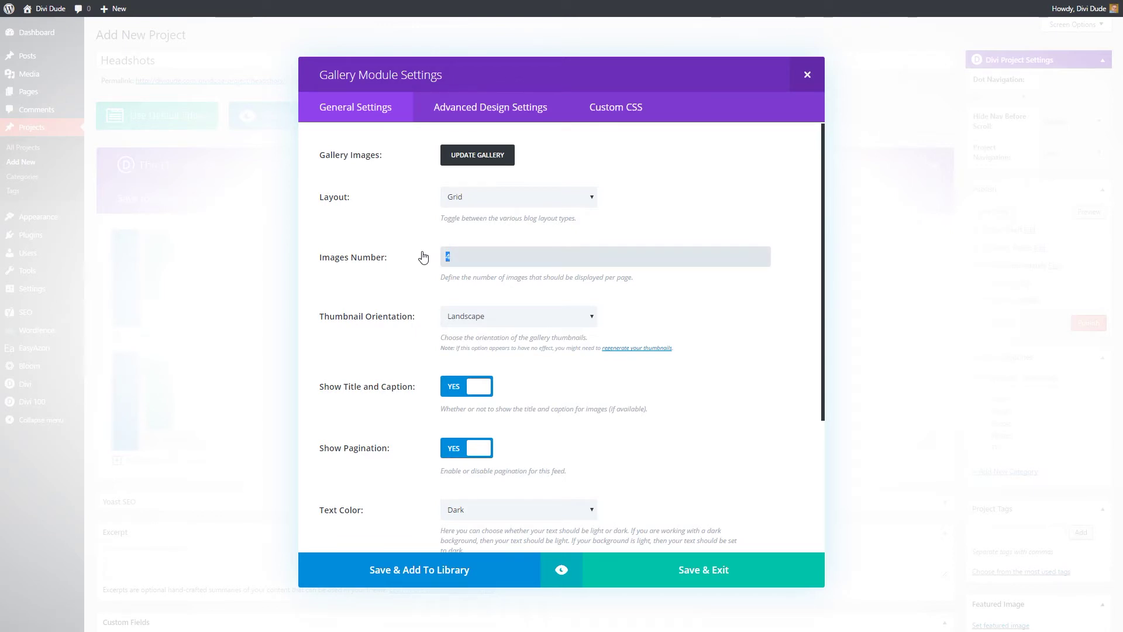
{"action": "type", "text": "8"}
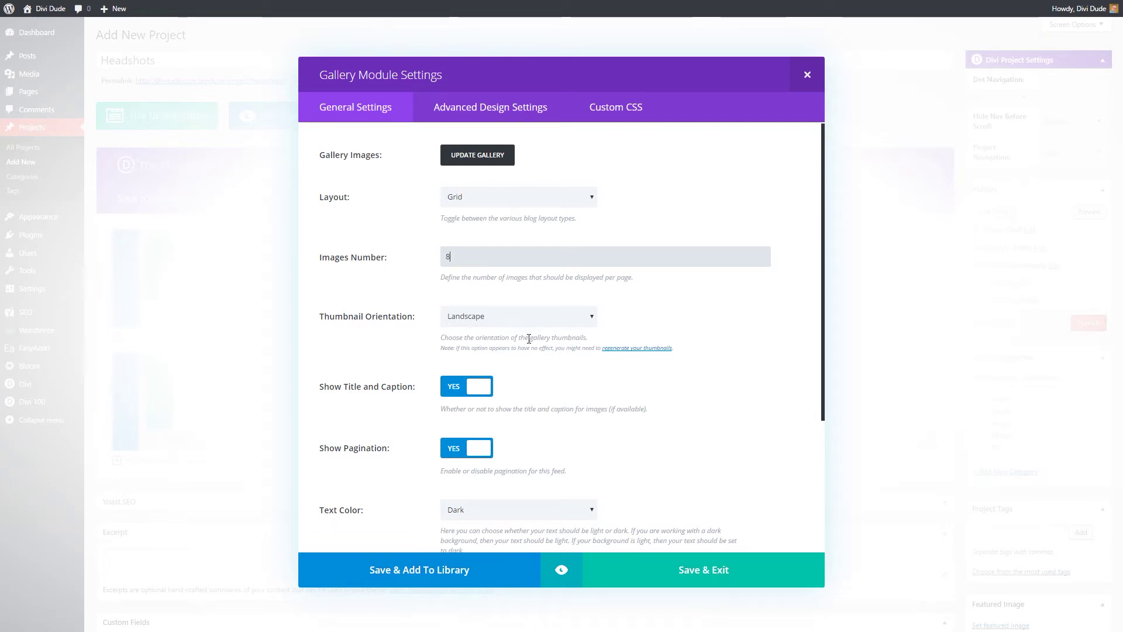
Step: Turn off the gallery's title and caption and its pagination, and set the admin label to "Gallery 1"
{"action": "scroll", "coordinate": [529, 339], "scroll_direction": "down", "scroll_amount": 1}
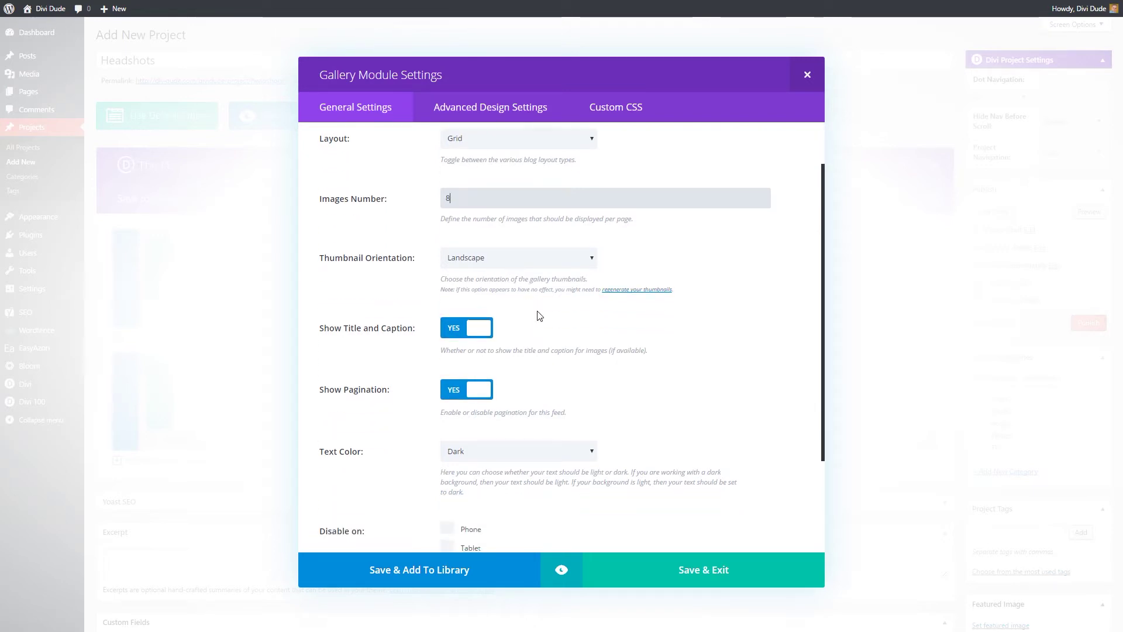
{"action": "scroll", "coordinate": [539, 316], "scroll_direction": "down", "scroll_amount": 2}
{"action": "left_click", "coordinate": [458, 217]}
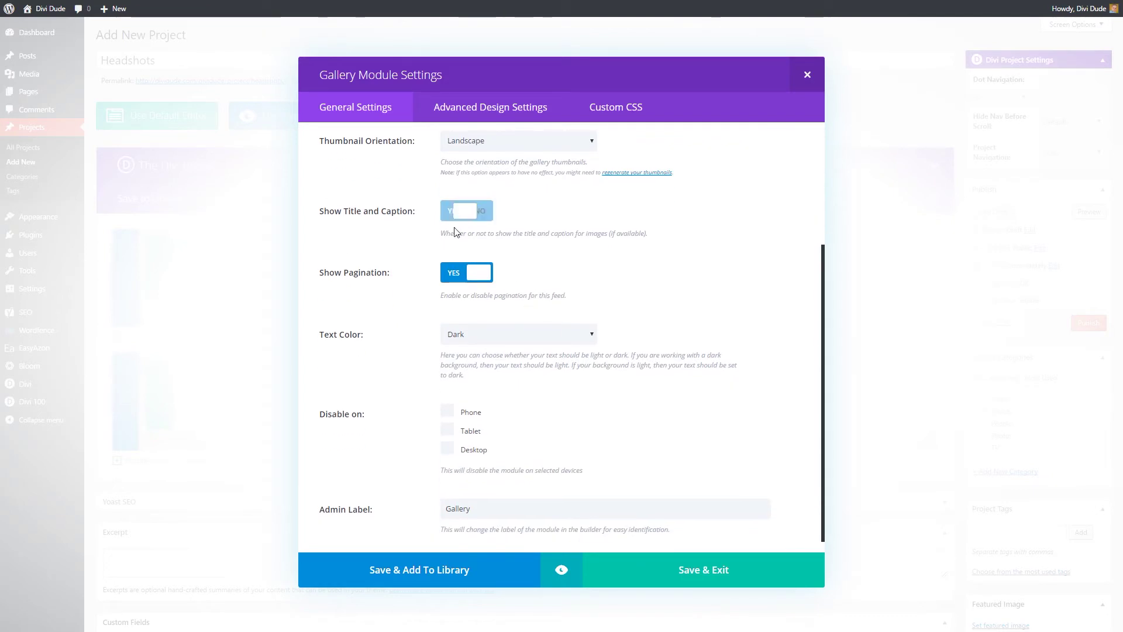
{"action": "left_click", "coordinate": [456, 274]}
{"action": "scroll", "coordinate": [624, 321], "scroll_direction": "down", "scroll_amount": 1}
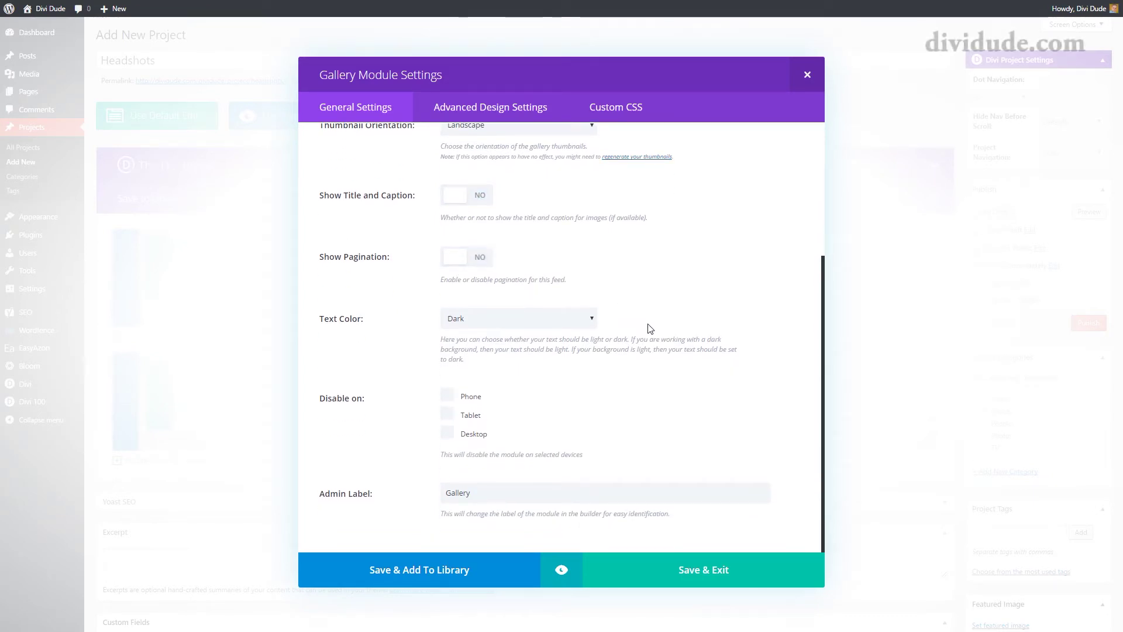
{"action": "left_click", "coordinate": [489, 499]}
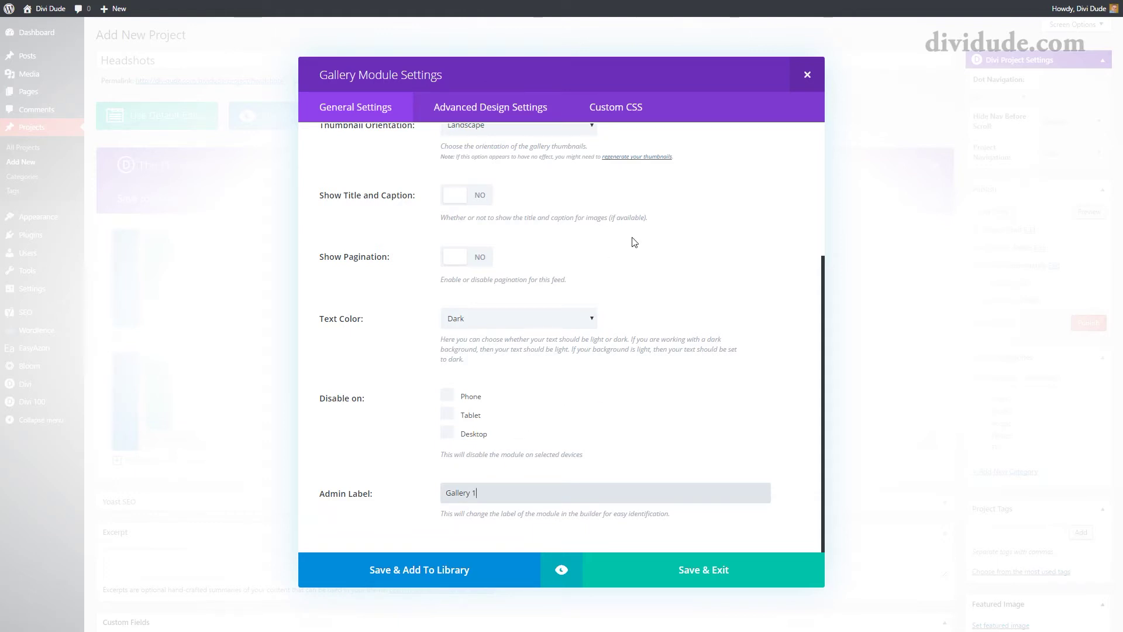
Step: Turn on the border in the gallery's advanced design settings and set the border width to 3px
{"action": "left_click", "coordinate": [503, 107]}
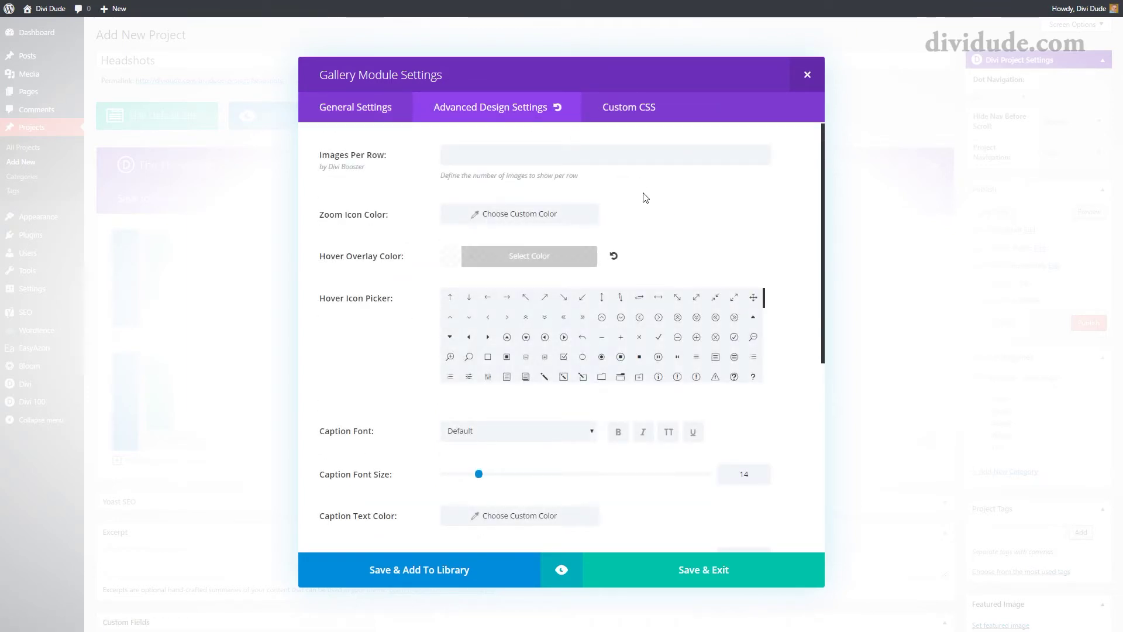
{"action": "scroll", "coordinate": [709, 222], "scroll_direction": "down", "scroll_amount": 4}
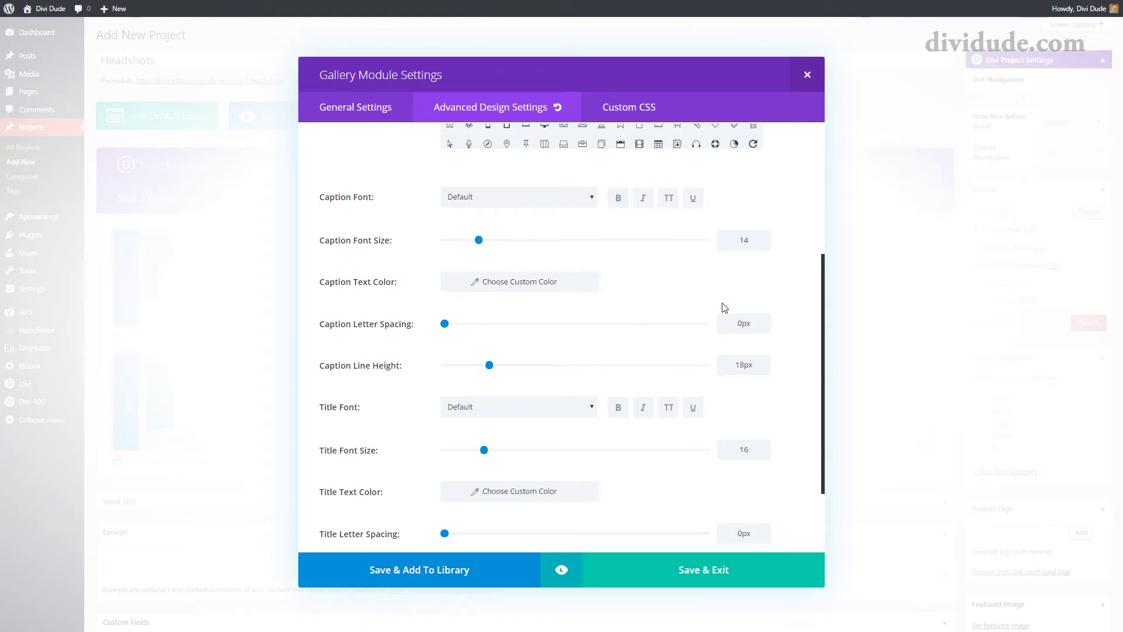
{"action": "scroll", "coordinate": [720, 307], "scroll_direction": "down", "scroll_amount": 2}
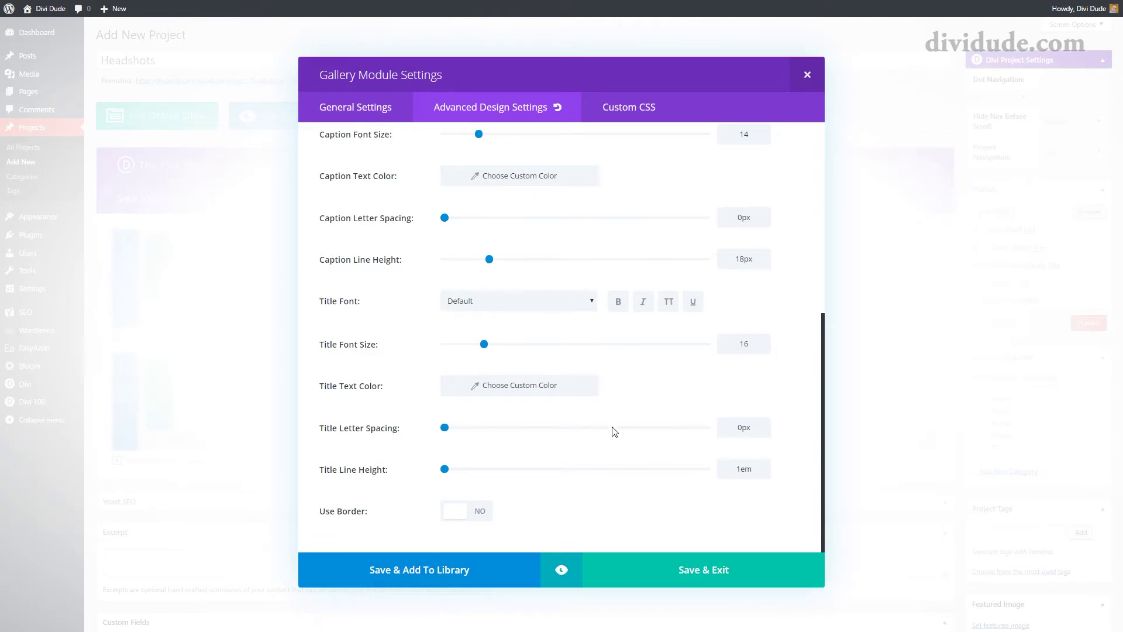
{"action": "left_click", "coordinate": [479, 513]}
{"action": "scroll", "coordinate": [593, 497], "scroll_direction": "down", "scroll_amount": 2}
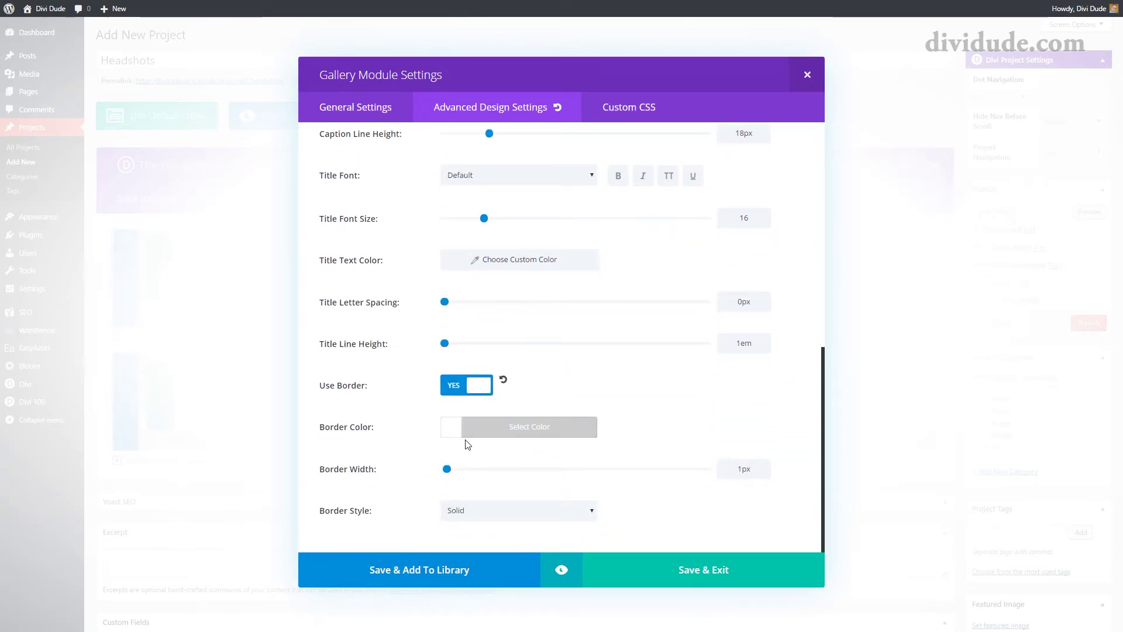
{"action": "double_click", "coordinate": [742, 466]}
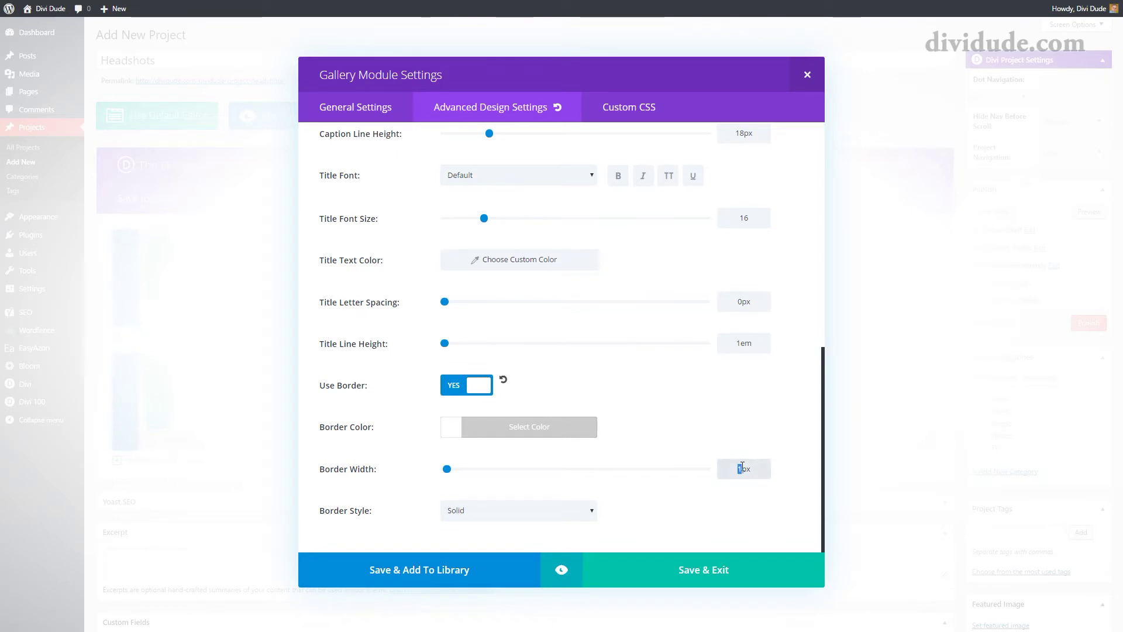
{"action": "type", "text": "3"}
{"action": "scroll", "coordinate": [573, 398], "scroll_direction": "up", "scroll_amount": 8}
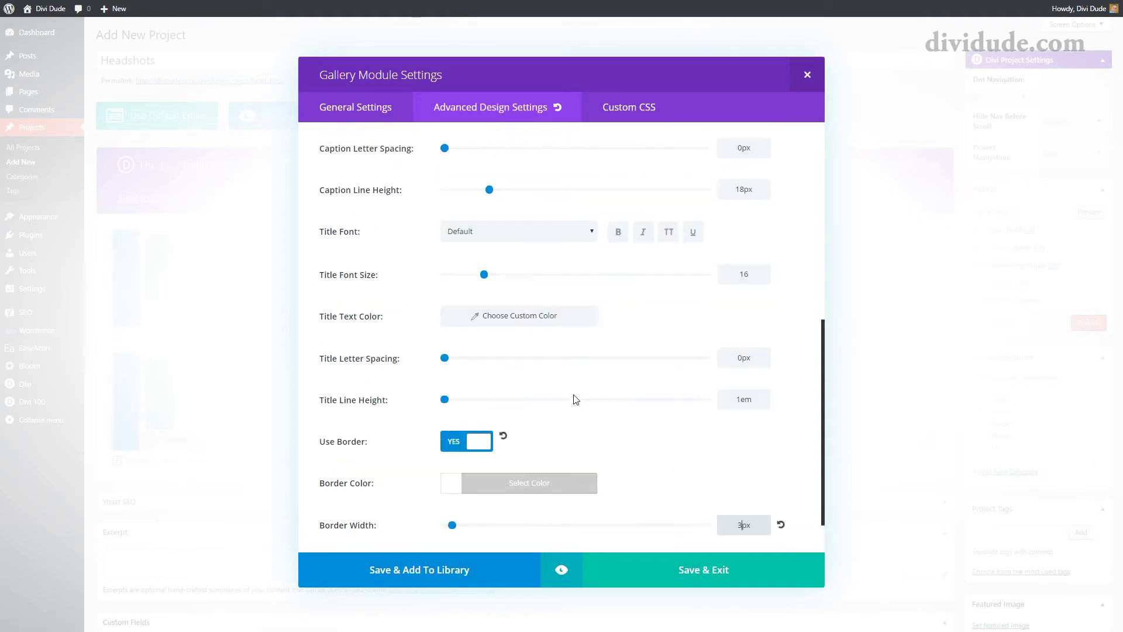
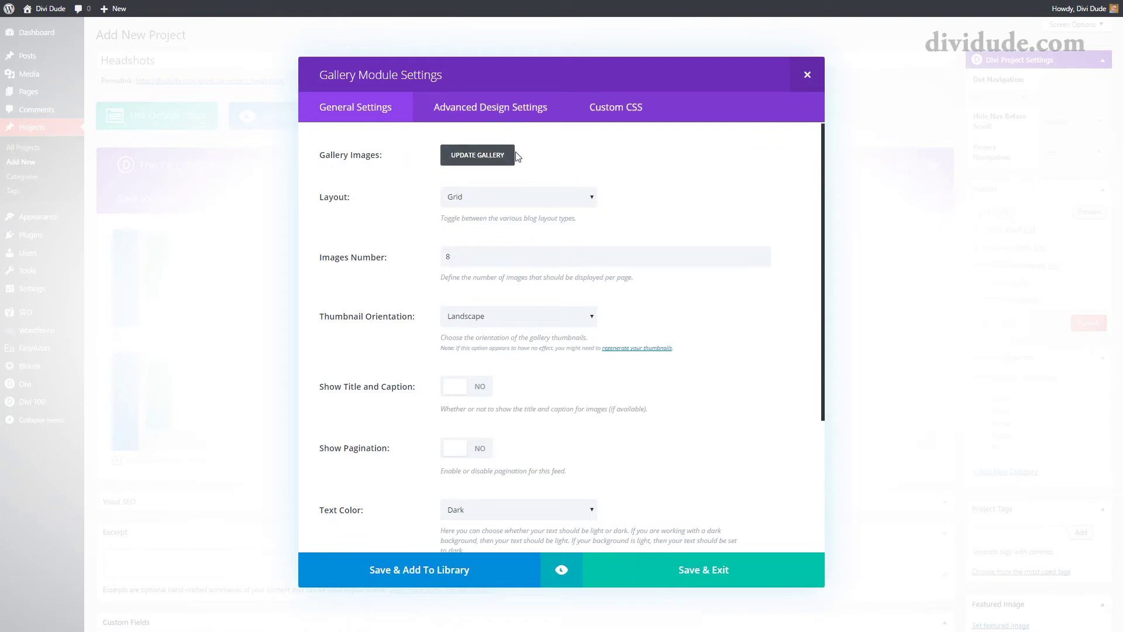
Step: Select eight headshots for the gallery, starting with the dark-haired woman in row four, then row three backwards to the blonde in yellow
{"action": "left_click", "coordinate": [485, 160]}
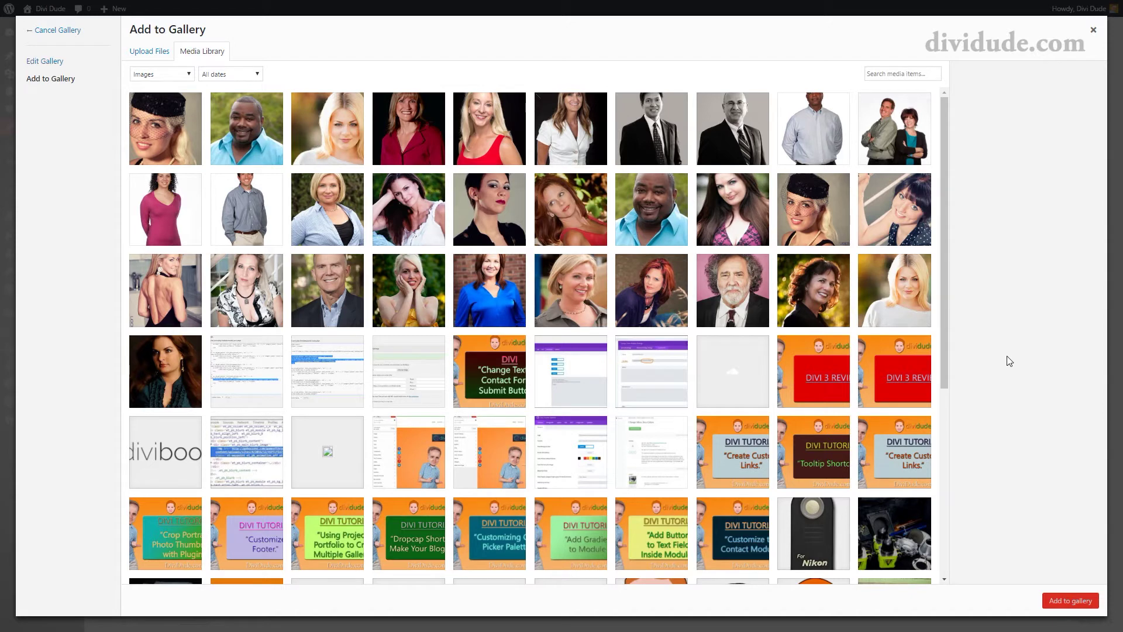
{"action": "left_click", "coordinate": [507, 289]}
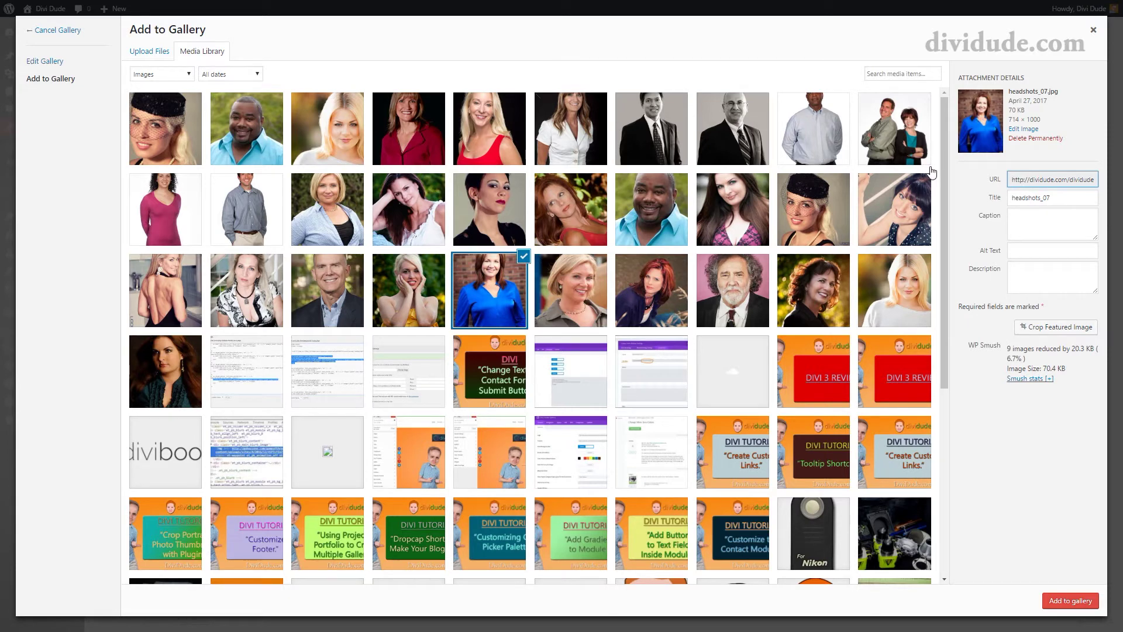
{"action": "left_click", "coordinate": [524, 258]}
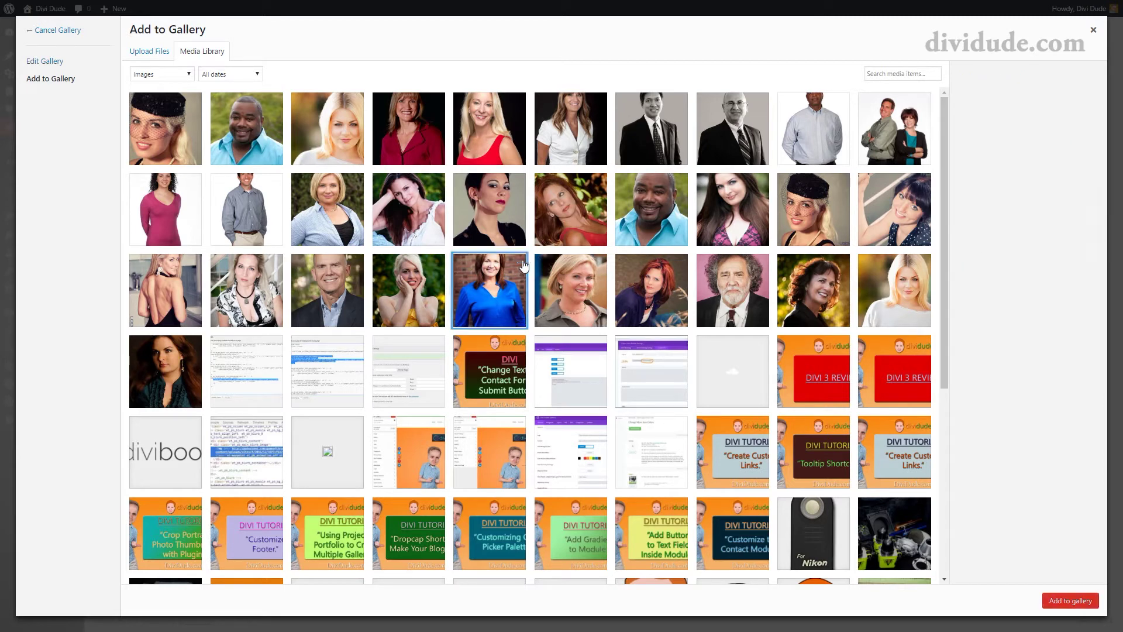
{"action": "left_click", "coordinate": [190, 370]}
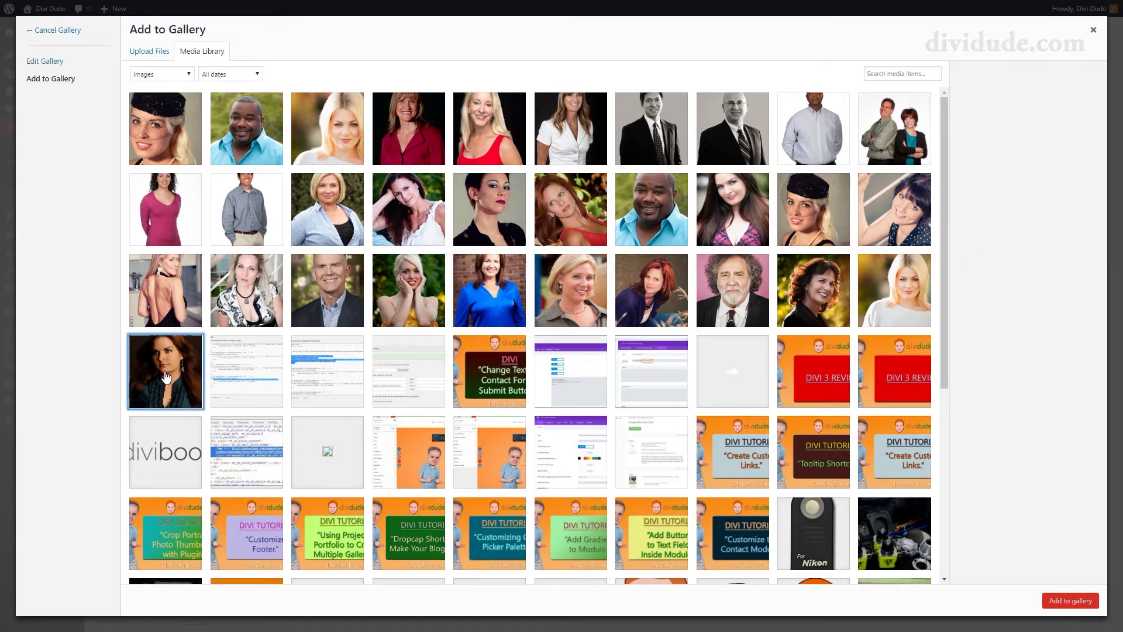
{"action": "left_click", "coordinate": [876, 293]}
{"action": "left_click", "coordinate": [802, 295]}
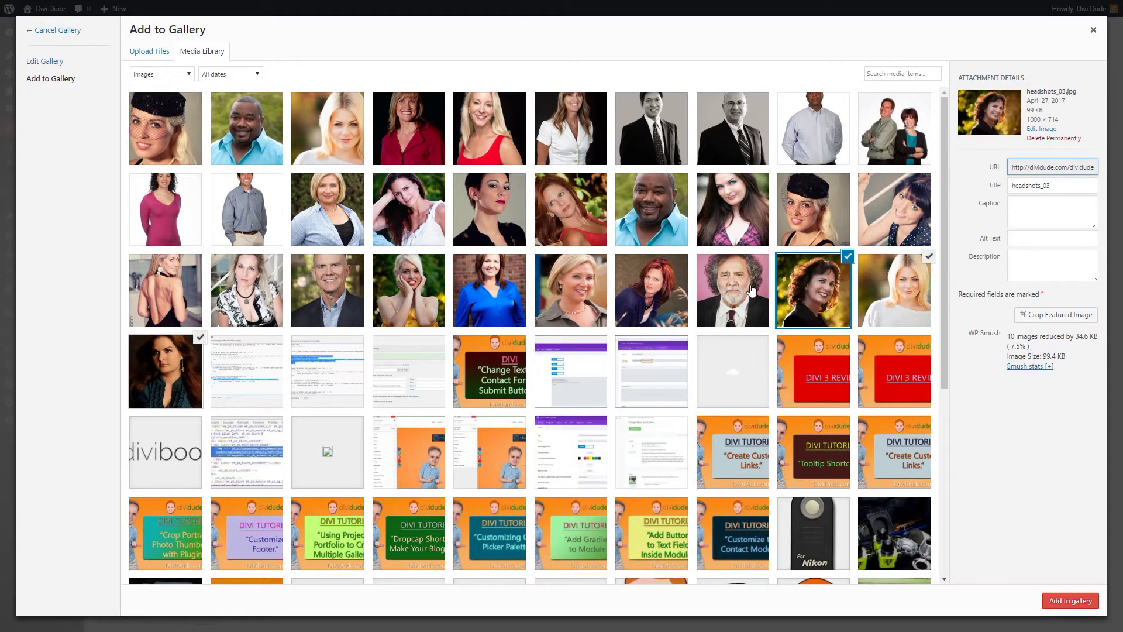
{"action": "left_click", "coordinate": [742, 292]}
{"action": "left_click", "coordinate": [660, 296]}
{"action": "left_click", "coordinate": [570, 294]}
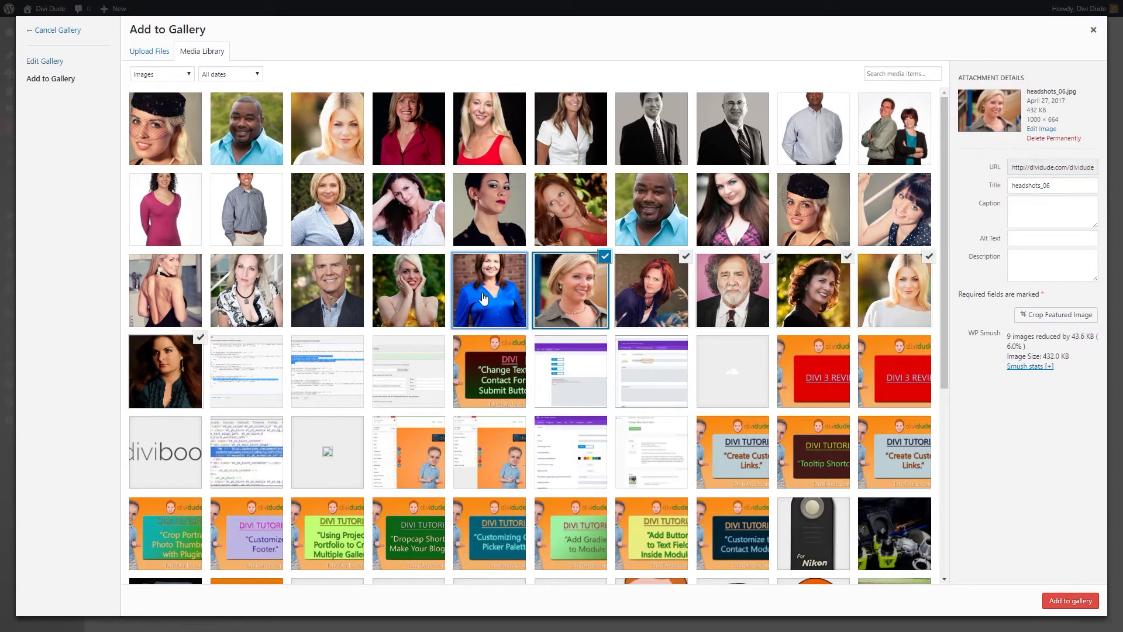
{"action": "left_click", "coordinate": [489, 295]}
{"action": "left_click", "coordinate": [420, 298]}
Step: Add the selected photos to the gallery, update it, and save the gallery module
{"action": "left_click", "coordinate": [1079, 603]}
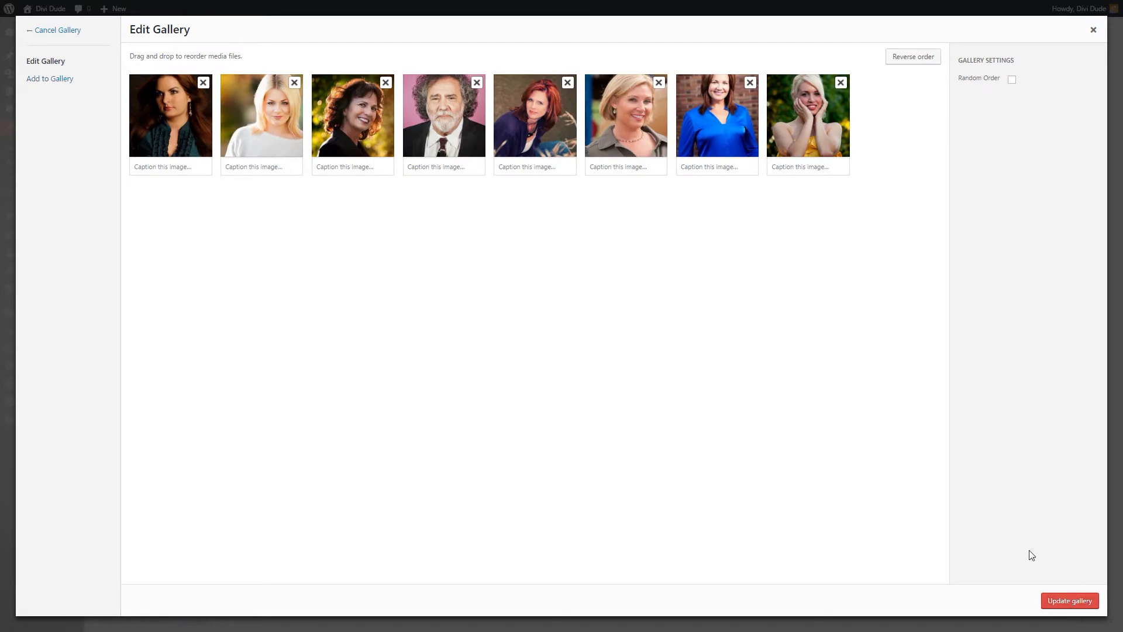
{"action": "left_click", "coordinate": [1071, 602]}
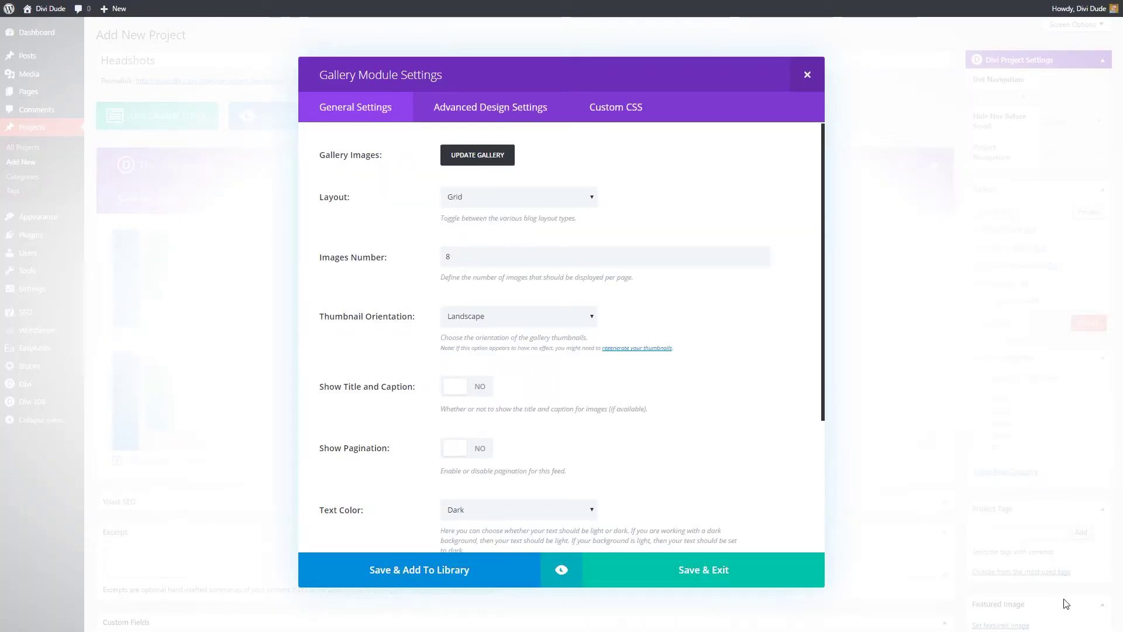
{"action": "left_click", "coordinate": [698, 578]}
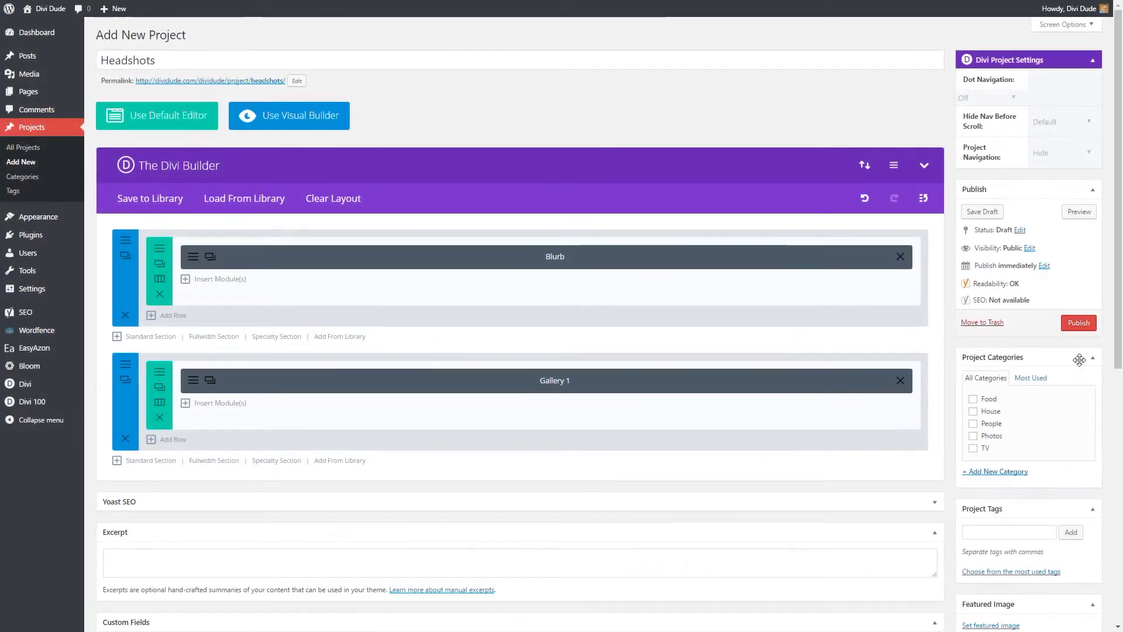
Step: Preview the project page and examine the parallax header and the full-width photo grid
{"action": "left_click", "coordinate": [1079, 211]}
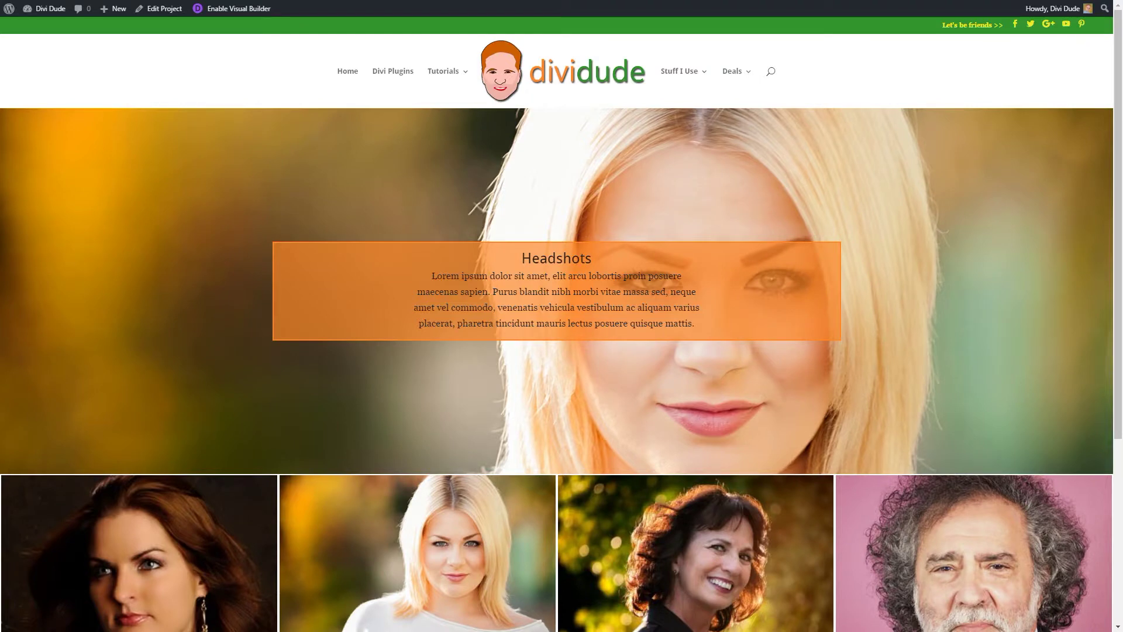
{"action": "scroll", "coordinate": [980, 319], "scroll_direction": "down", "scroll_amount": 5}
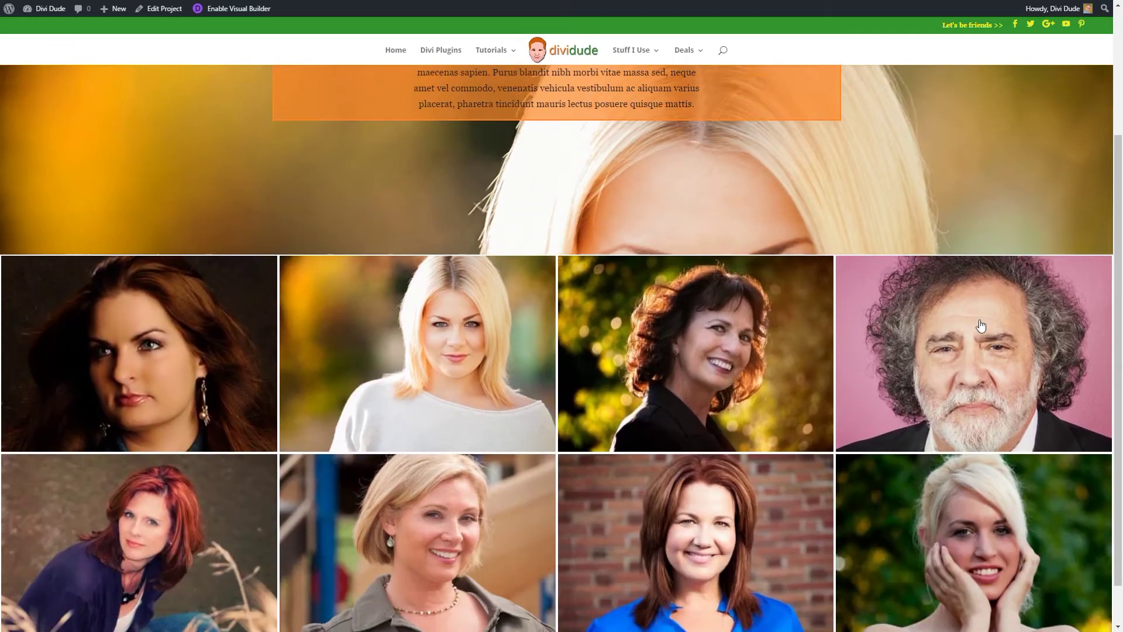
{"action": "scroll", "coordinate": [980, 328], "scroll_direction": "up", "scroll_amount": 5}
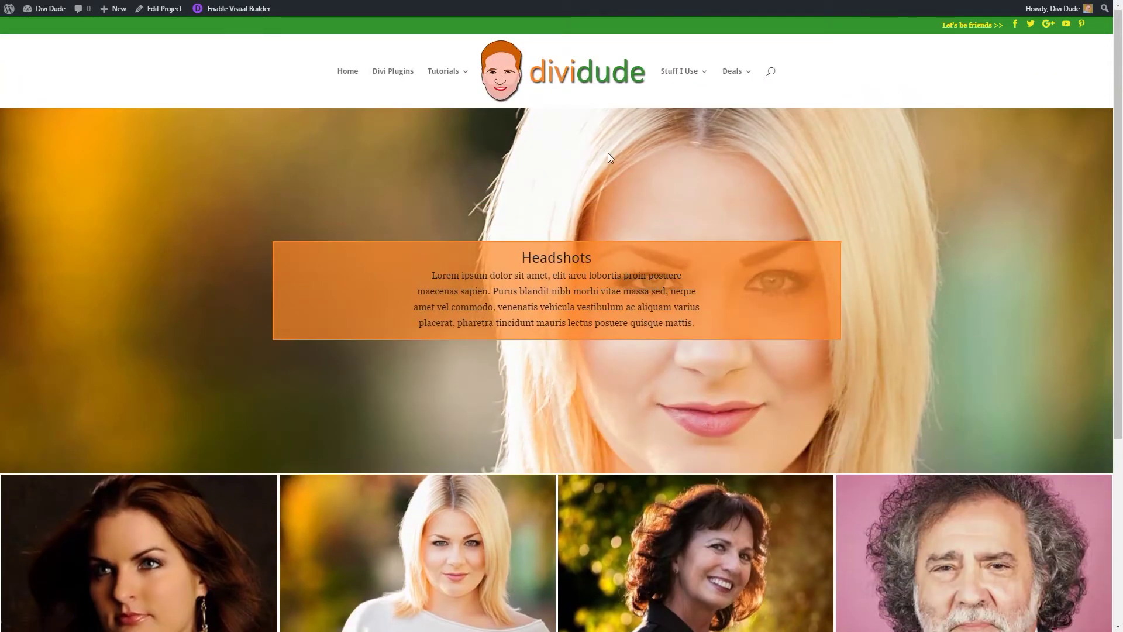
{"action": "scroll", "coordinate": [918, 292], "scroll_direction": "down", "scroll_amount": 5}
{"action": "scroll", "coordinate": [648, 188], "scroll_direction": "up", "scroll_amount": 5}
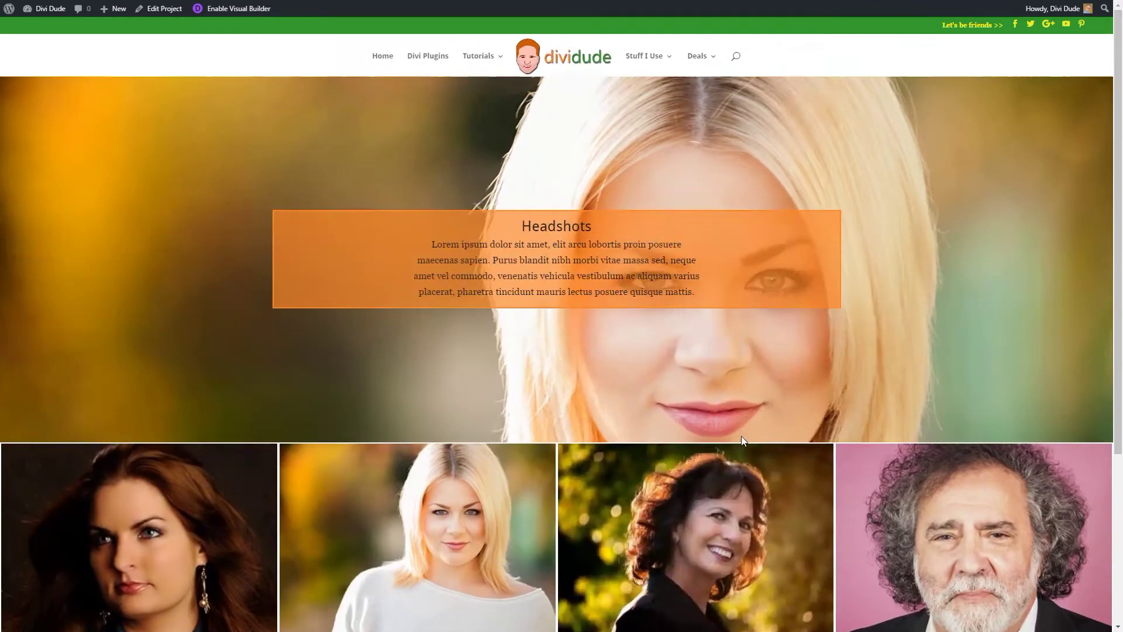
{"action": "scroll", "coordinate": [892, 221], "scroll_direction": "down", "scroll_amount": 5}
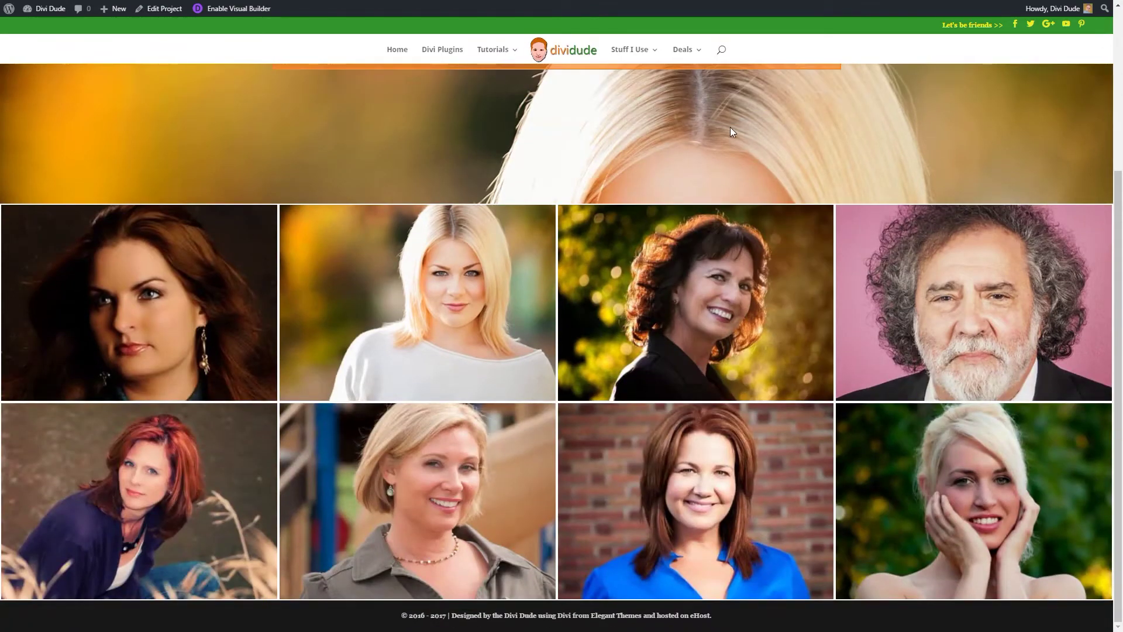
{"action": "scroll", "coordinate": [942, 235], "scroll_direction": "up", "scroll_amount": 5}
{"action": "scroll", "coordinate": [938, 248], "scroll_direction": "down", "scroll_amount": 5}
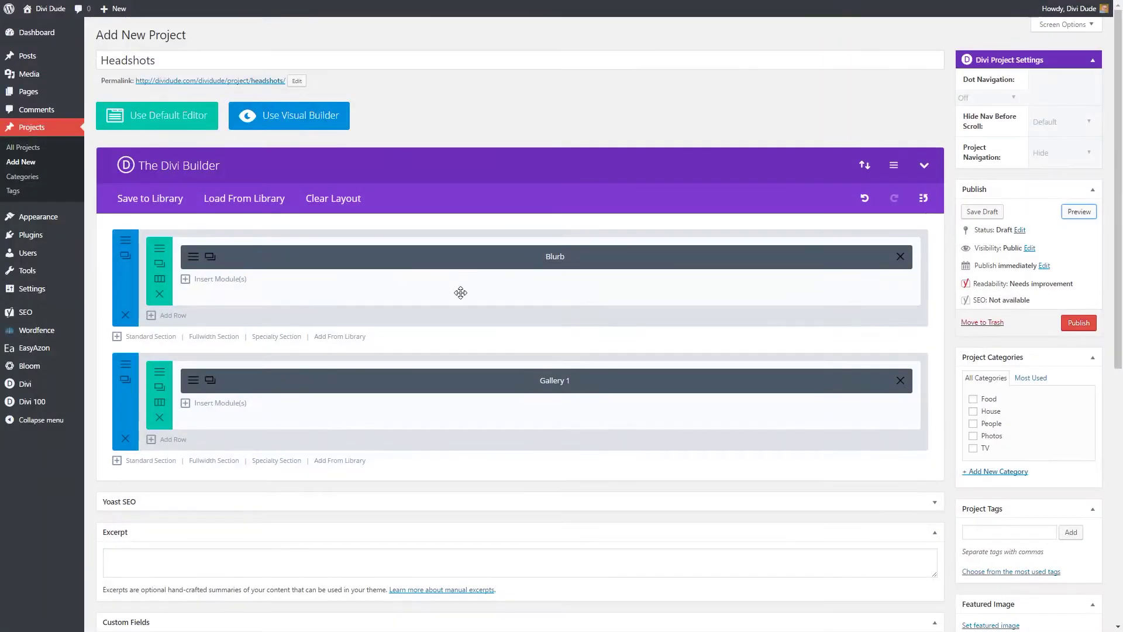
Step: Turn off fullwidth and the custom gutter width for the gallery row, save it, and preview the page
{"action": "left_click", "coordinate": [159, 376]}
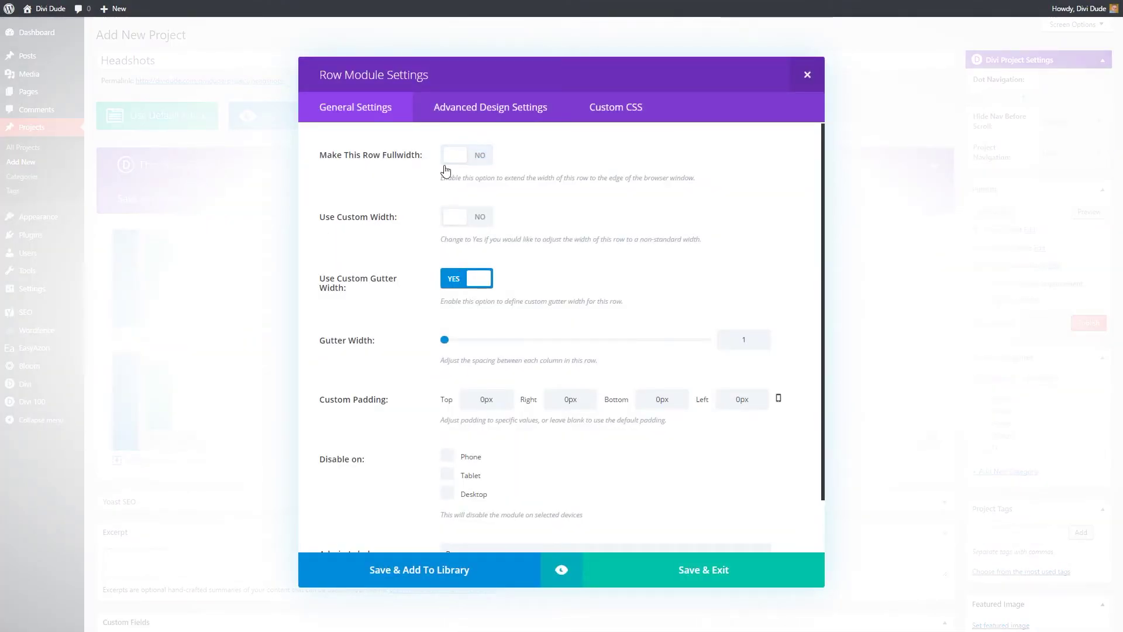
{"action": "left_click", "coordinate": [452, 285]}
{"action": "left_click", "coordinate": [684, 569]}
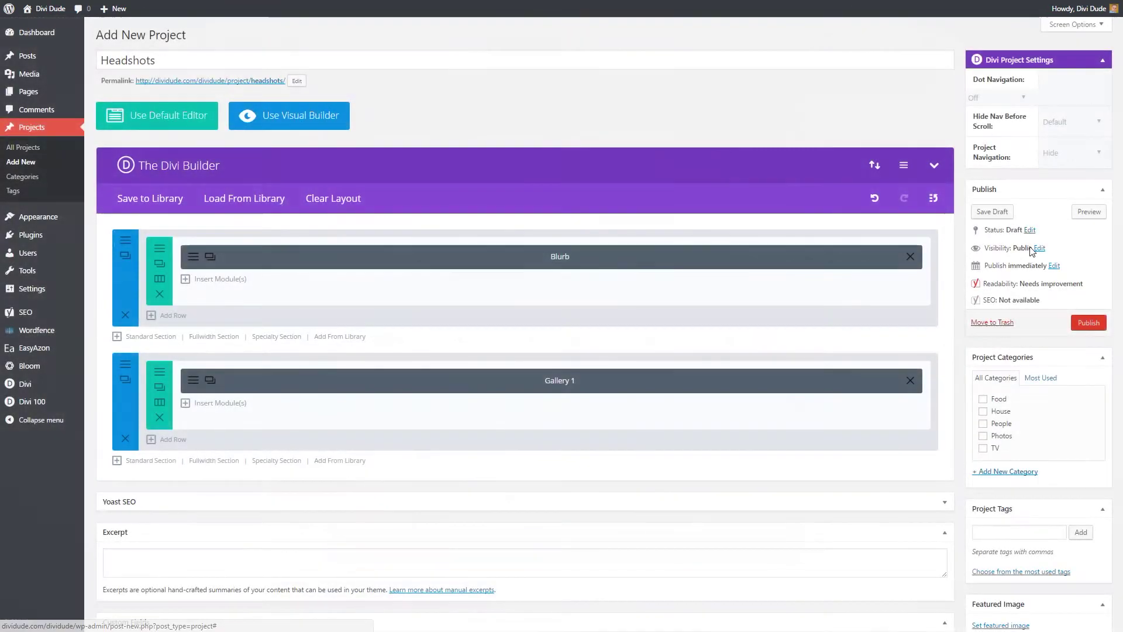
{"action": "left_click", "coordinate": [1080, 212]}
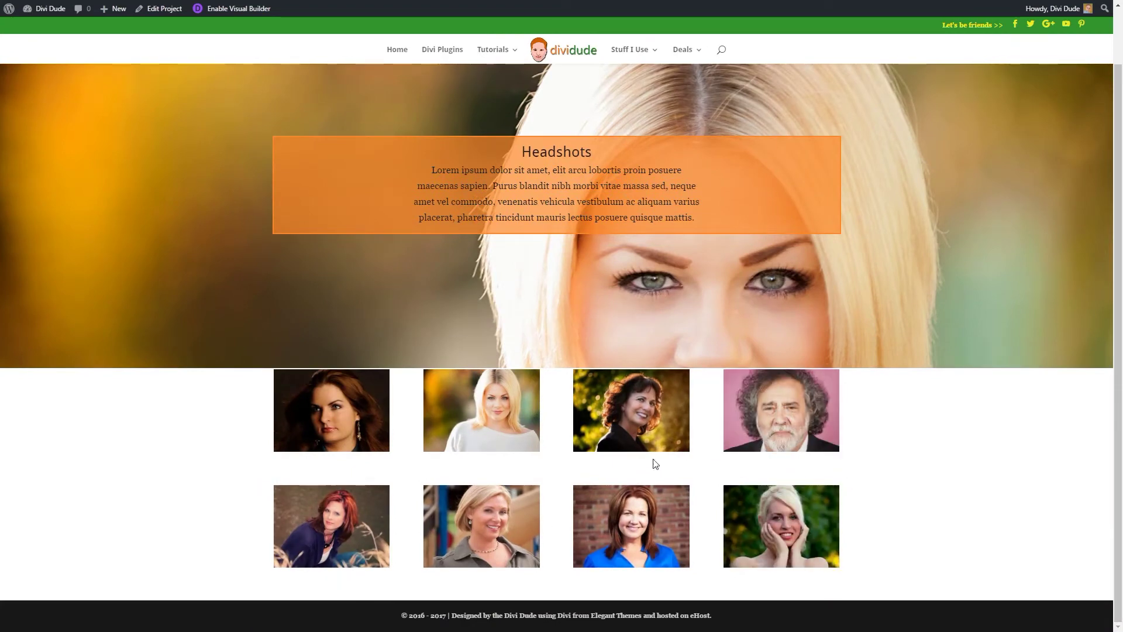
{"action": "key", "text": "ctrl+w"}
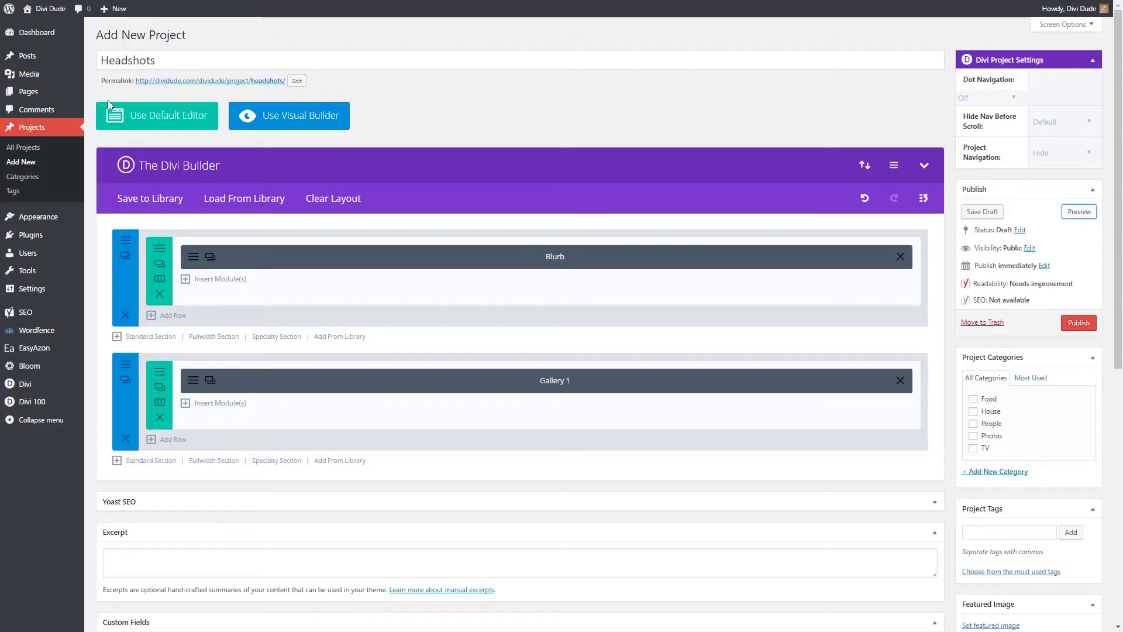
Step: Turn fullwidth and the custom gutter width back on for the gallery row, save it, and preview the page
{"action": "left_click", "coordinate": [162, 384]}
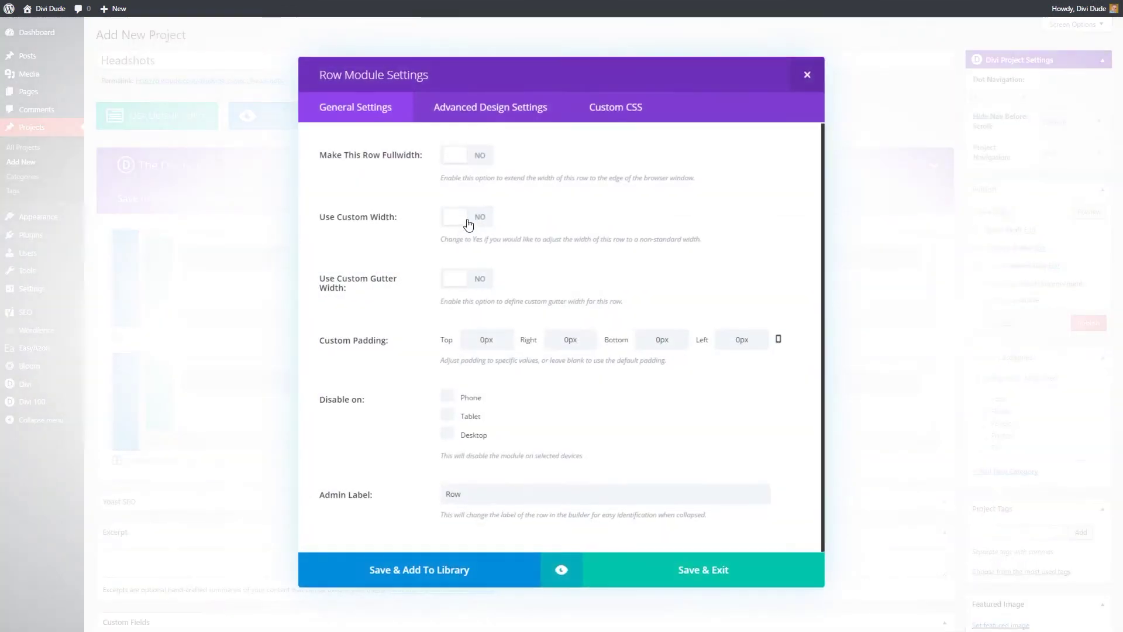
{"action": "left_click", "coordinate": [466, 155]}
{"action": "left_click", "coordinate": [478, 280]}
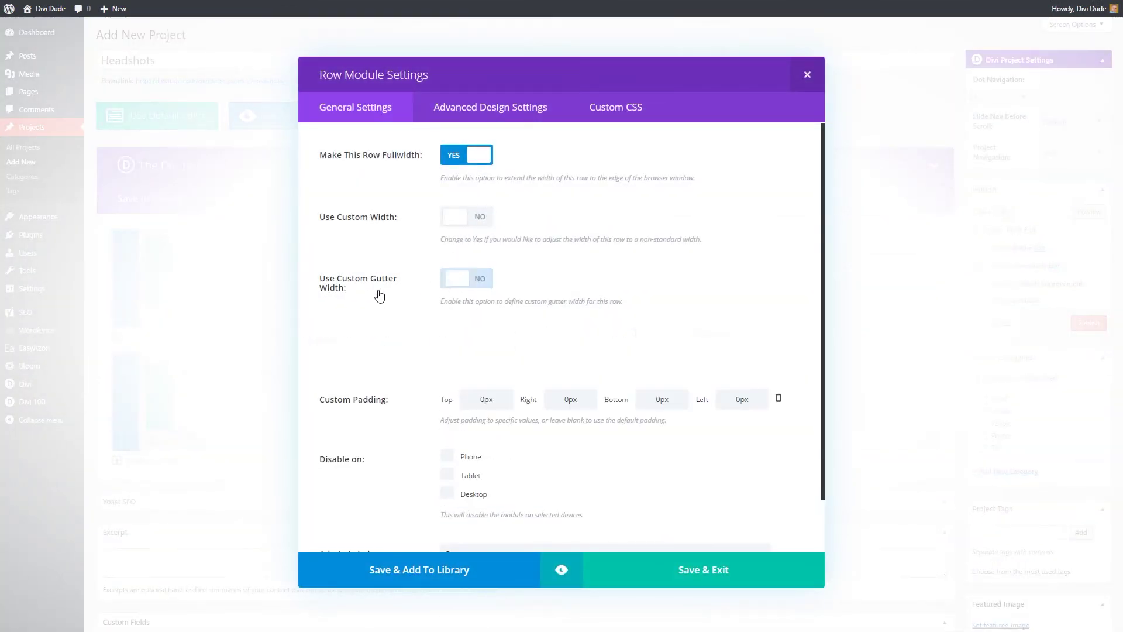
{"action": "left_click", "coordinate": [702, 565]}
{"action": "key", "text": "ctrl+shift+t"}
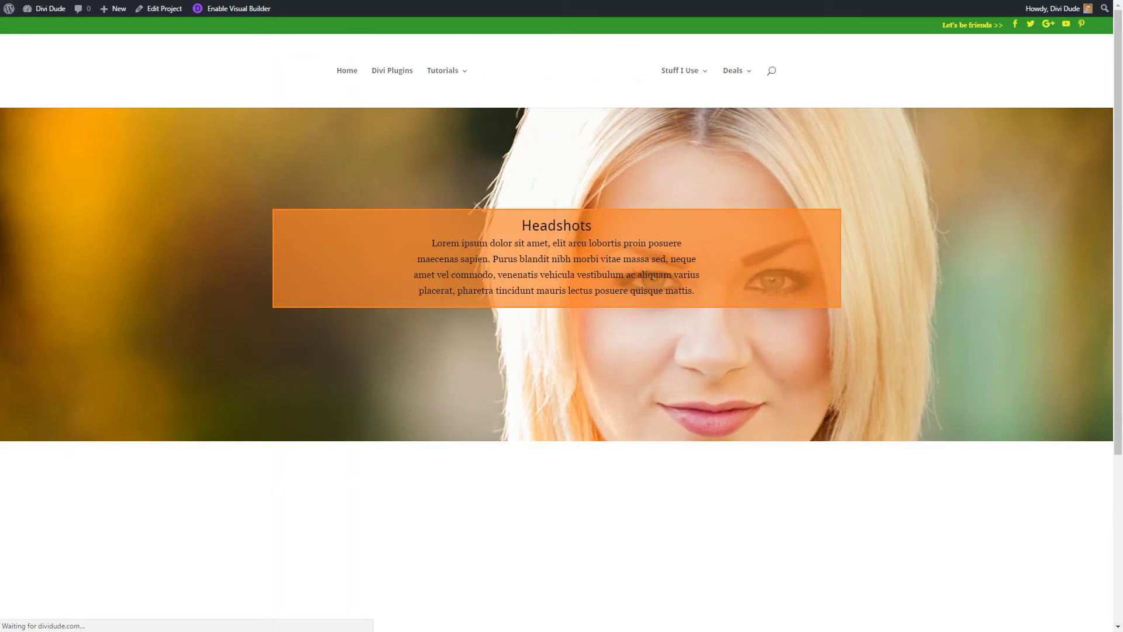
{"action": "scroll", "coordinate": [331, 382], "scroll_direction": "down", "scroll_amount": 2}
{"action": "scroll", "coordinate": [332, 382], "scroll_direction": "down", "scroll_amount": 1}
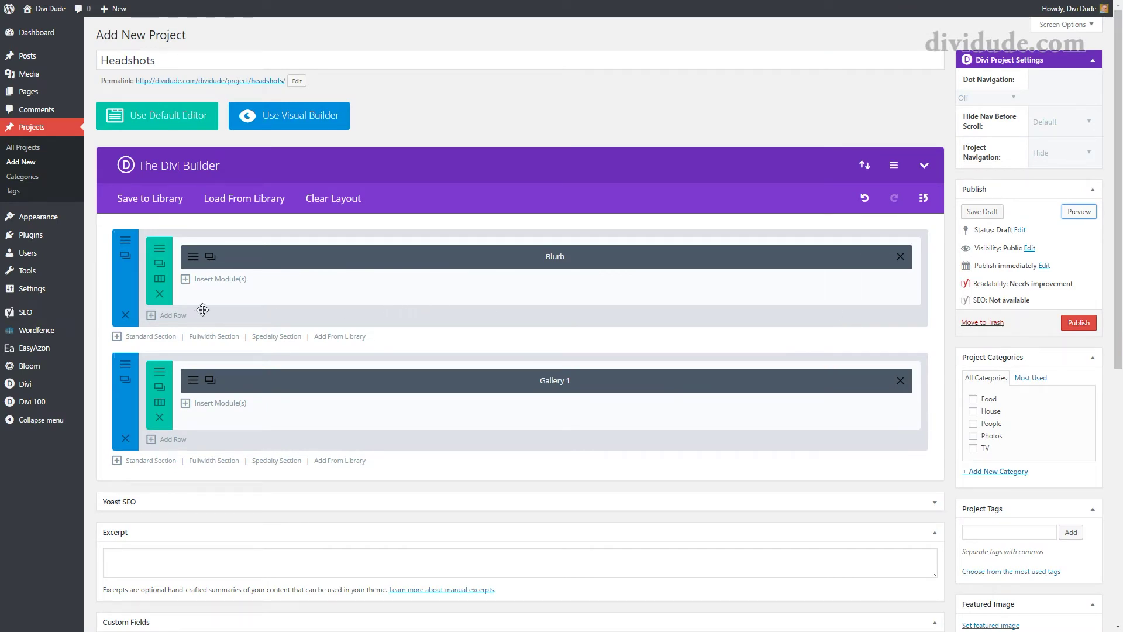
Step: Duplicate the blurb section and move the copy below the gallery section
{"action": "left_click", "coordinate": [124, 257]}
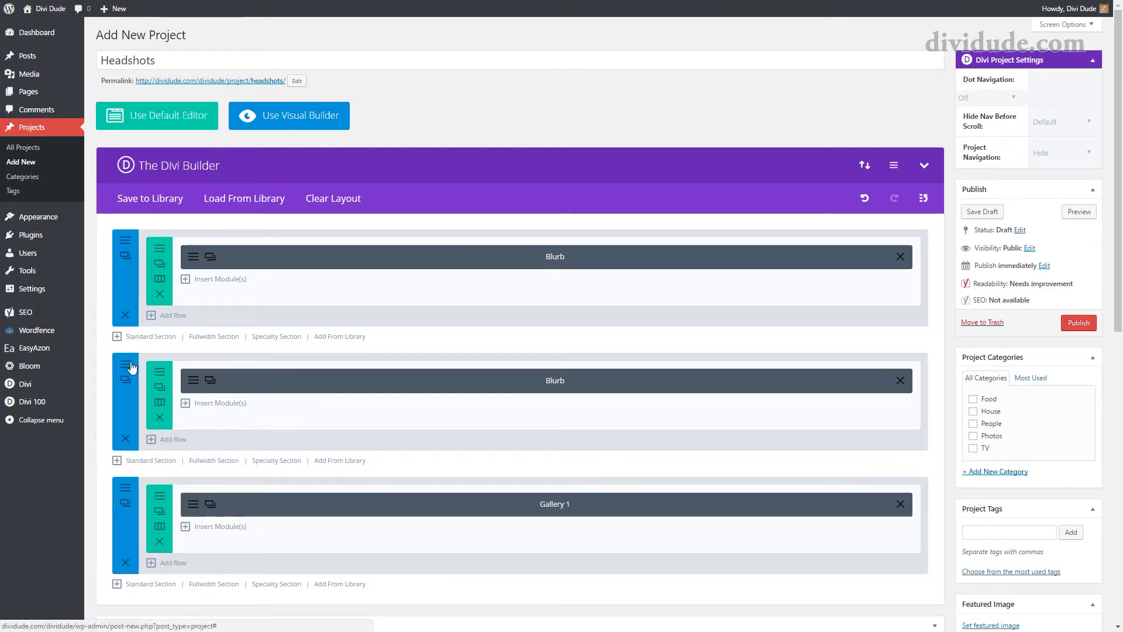
{"action": "left_click_drag", "start_coordinate": [130, 395], "coordinate": [129, 538]}
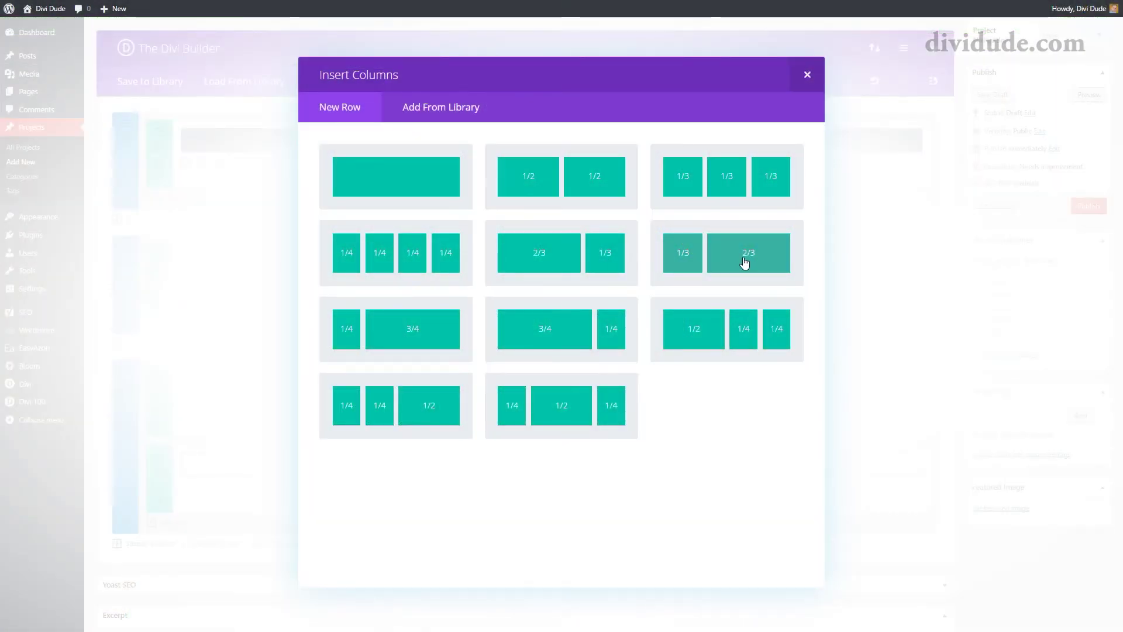
Step: Move the copied blurb into the 1/3 column of a new 1/3 + 2/3 row and delete the emptied row
{"action": "left_click", "coordinate": [742, 264]}
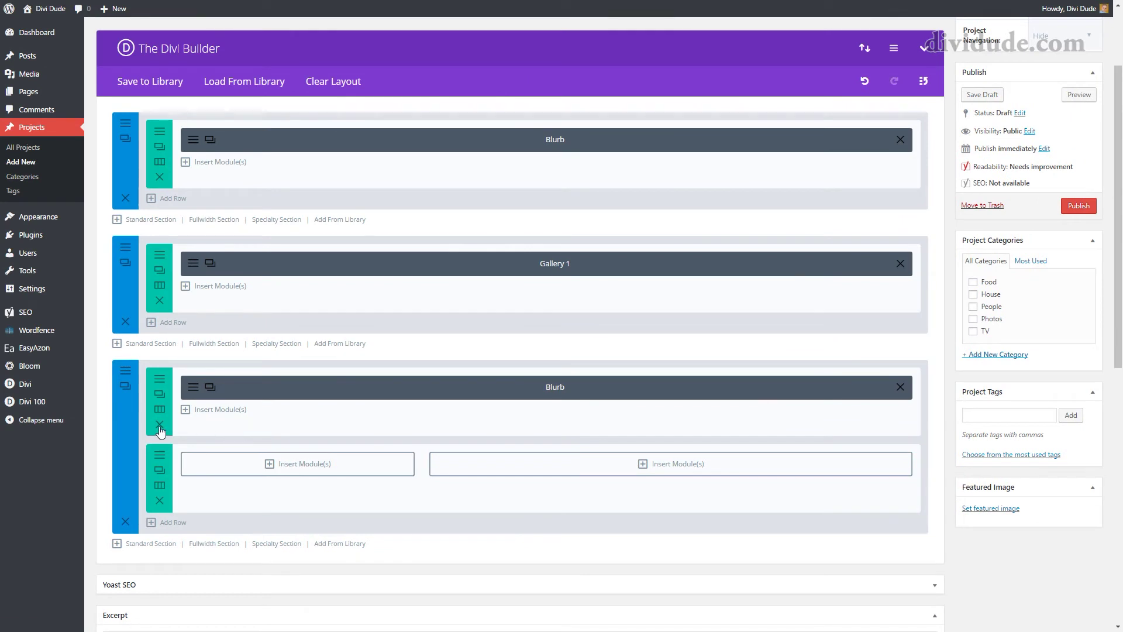
{"action": "left_click_drag", "start_coordinate": [469, 447], "coordinate": [342, 463]}
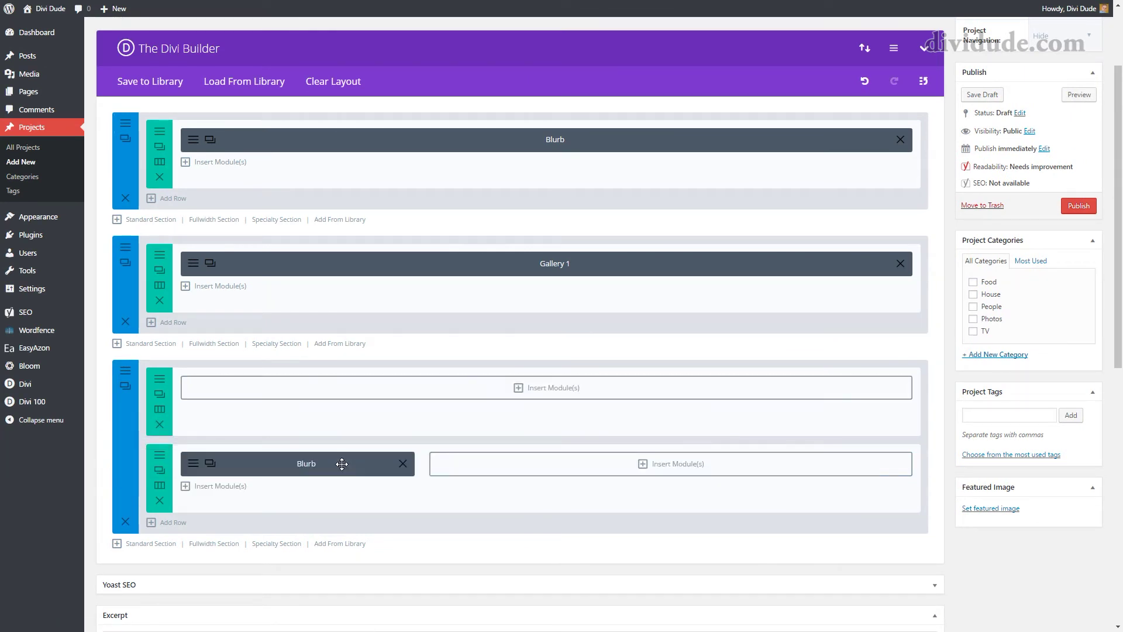
{"action": "left_click", "coordinate": [159, 425]}
Step: Retitle the blurb in the third section as "Headline 2"
{"action": "left_click", "coordinate": [193, 389]}
{"action": "double_click", "coordinate": [436, 156]}
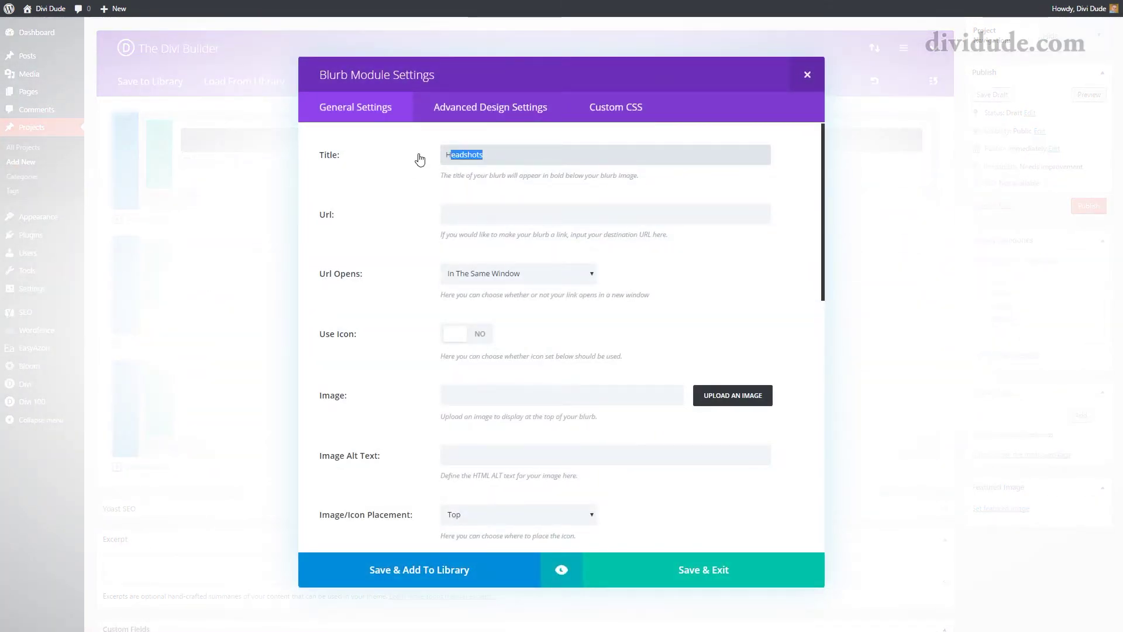
{"action": "type", "text": "Headline 2"}
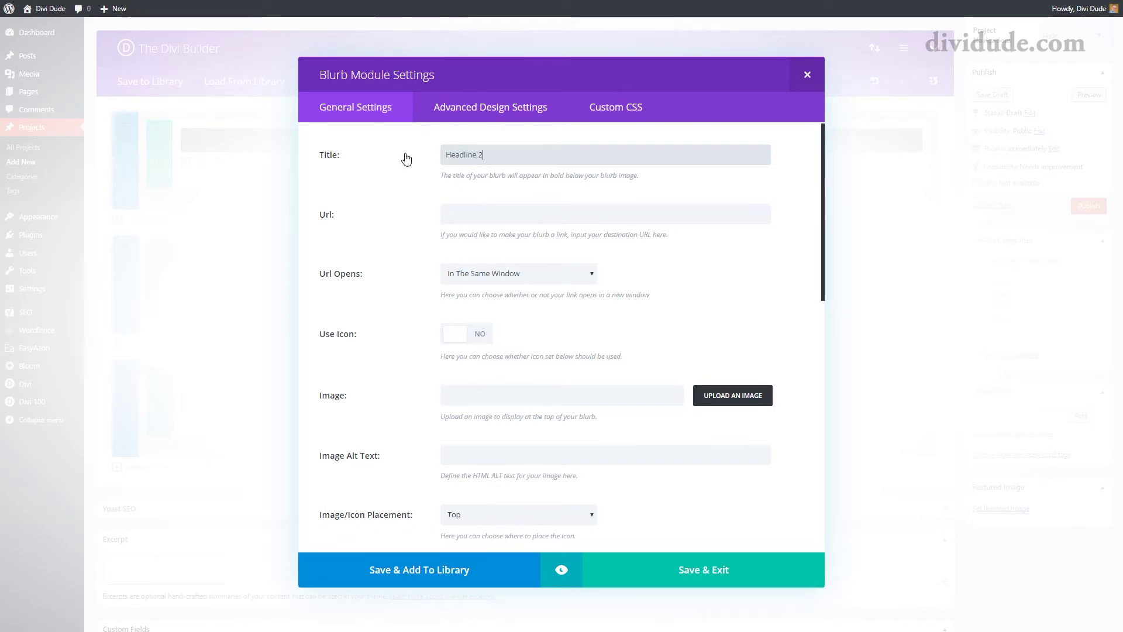
Step: Duplicate the lorem ipsum paragraph in the Headline 2 blurb's content so the text appears twice
{"action": "scroll", "coordinate": [631, 290], "scroll_direction": "down", "scroll_amount": 8}
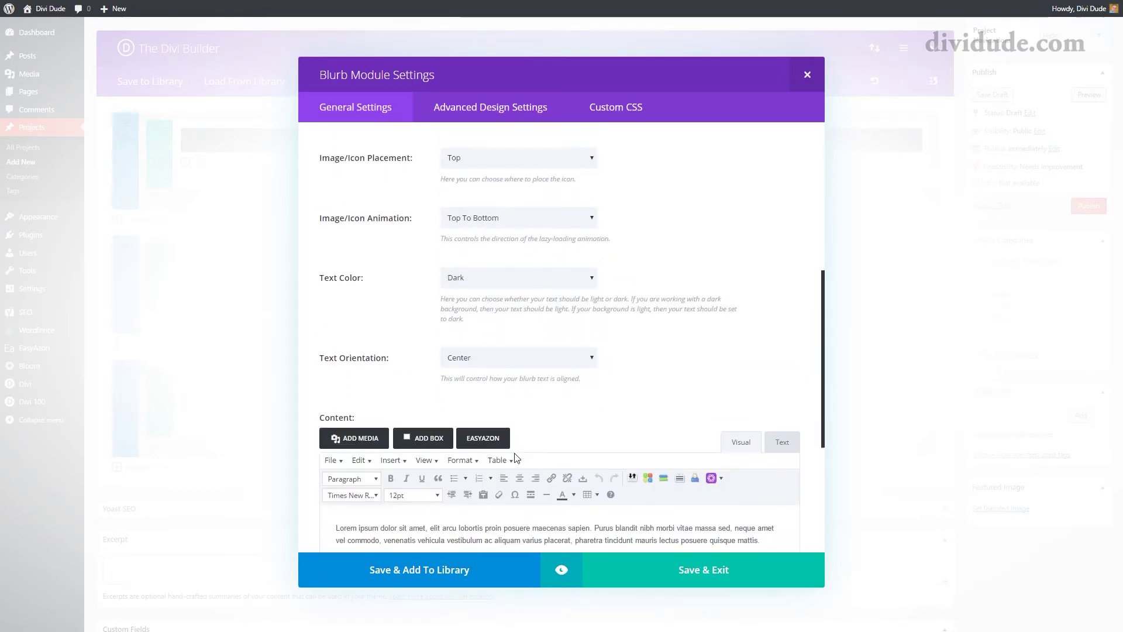
{"action": "left_click_drag", "start_coordinate": [759, 427], "coordinate": [329, 411]}
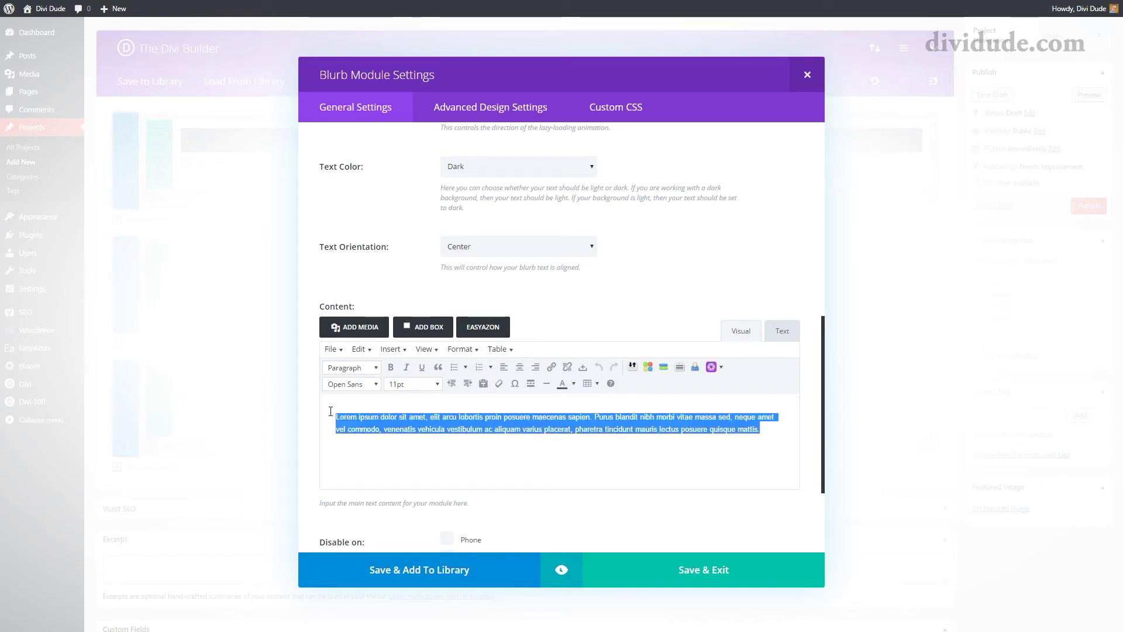
{"action": "key", "text": "ctrl+c"}
{"action": "left_click", "coordinate": [775, 431]}
{"action": "key", "text": "Return"}
{"action": "key", "text": "ctrl+v"}
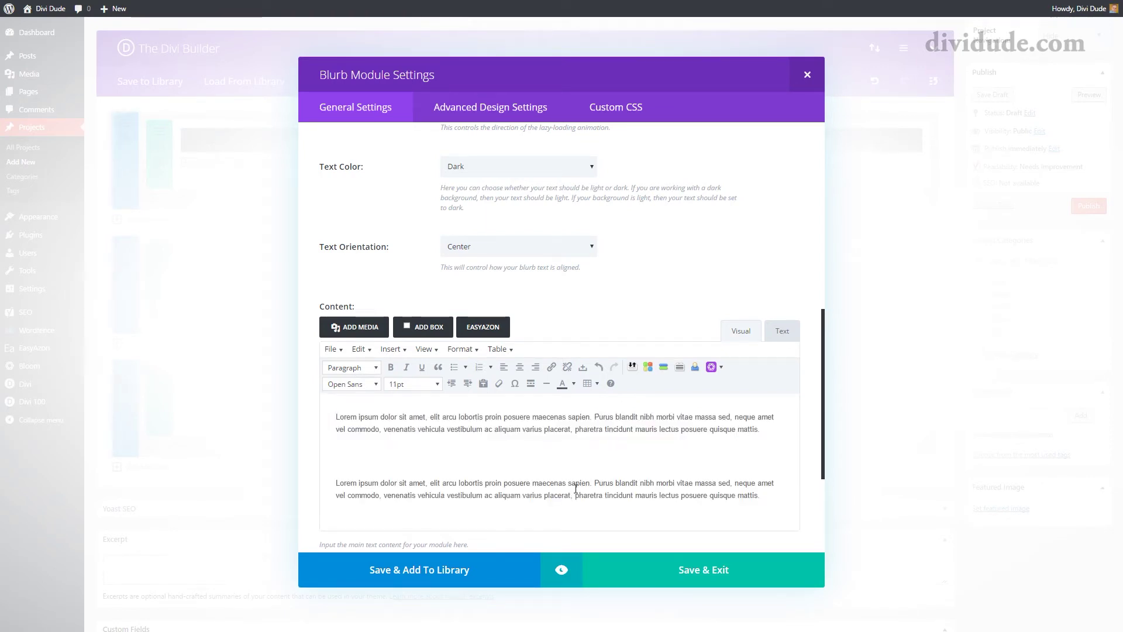
Step: Change the Headline 2 blurb's background color to green, rgba(50,149,45,0.7), and its border color to the matching green preset
{"action": "scroll", "coordinate": [421, 462], "scroll_direction": "up", "scroll_amount": 4}
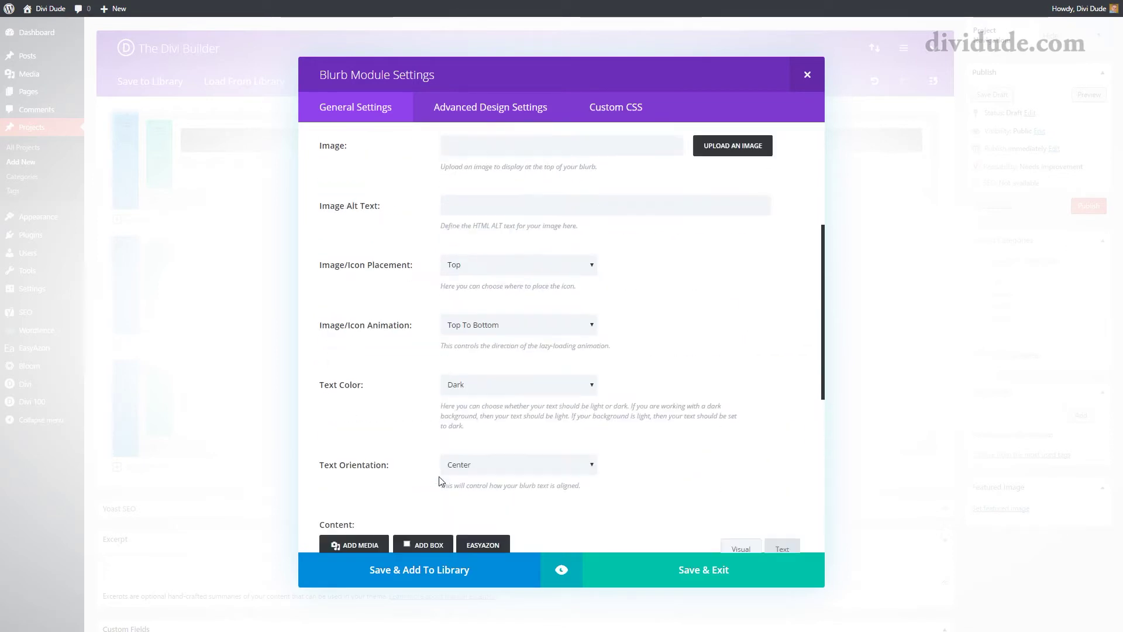
{"action": "scroll", "coordinate": [477, 433], "scroll_direction": "up", "scroll_amount": 4}
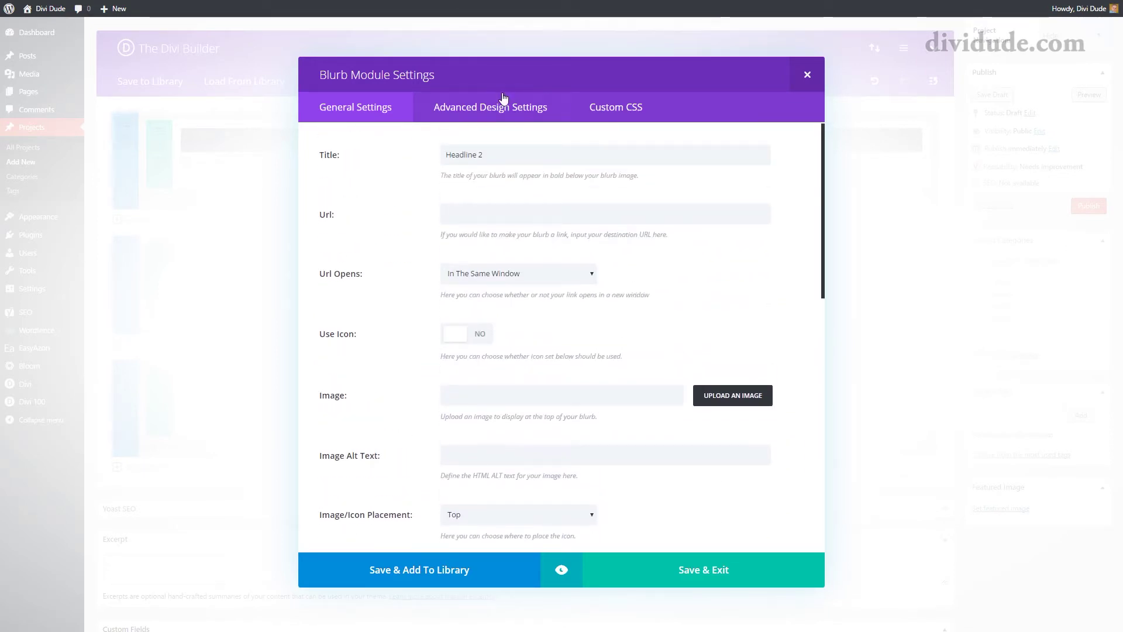
{"action": "left_click", "coordinate": [490, 111]}
{"action": "scroll", "coordinate": [571, 391], "scroll_direction": "down", "scroll_amount": 7}
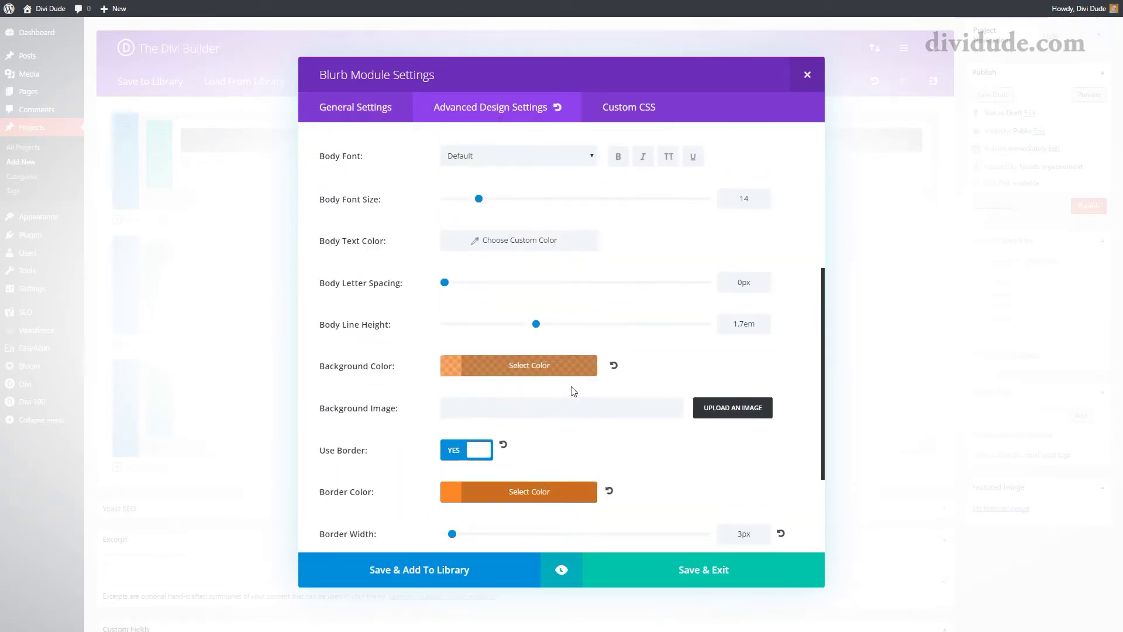
{"action": "left_click", "coordinate": [515, 248]}
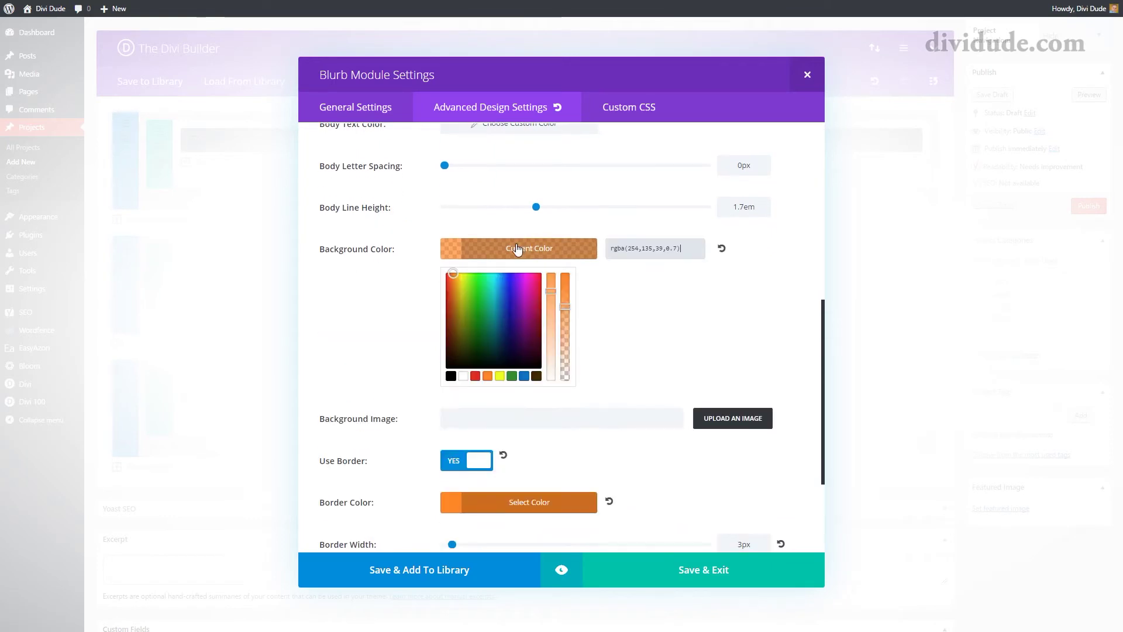
{"action": "left_click", "coordinate": [512, 378]}
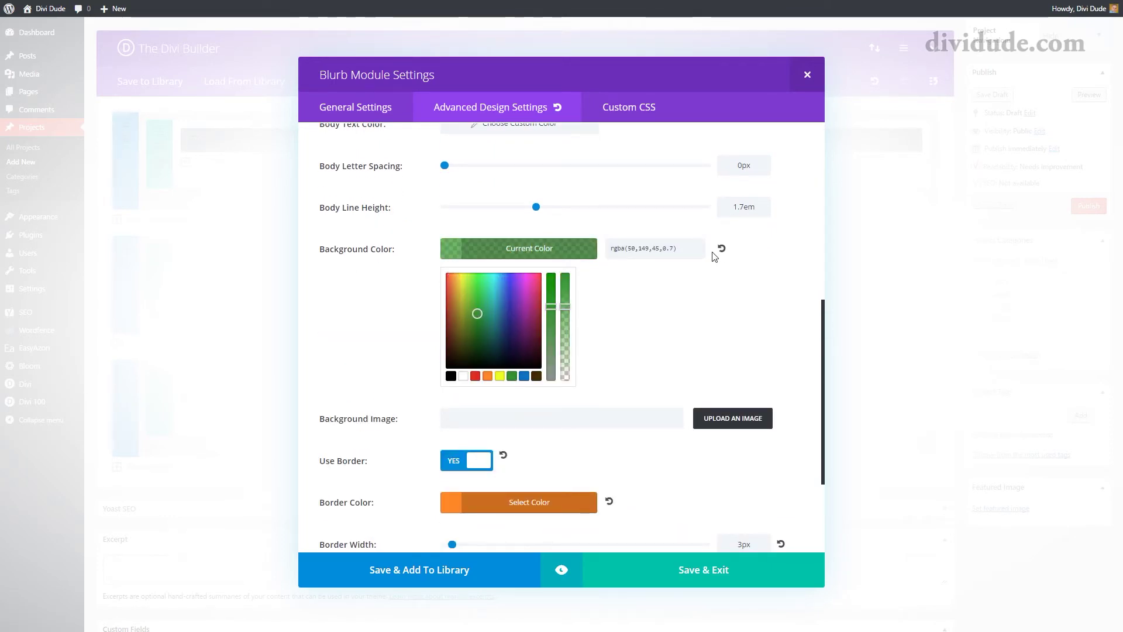
{"action": "left_click", "coordinate": [550, 506]}
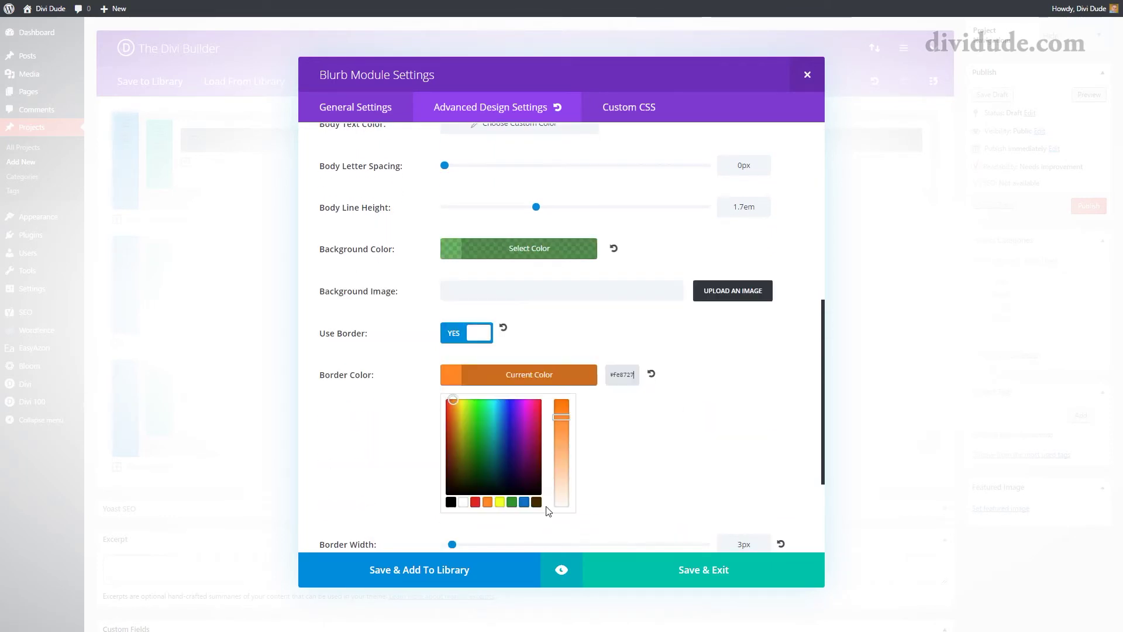
{"action": "left_click", "coordinate": [512, 504]}
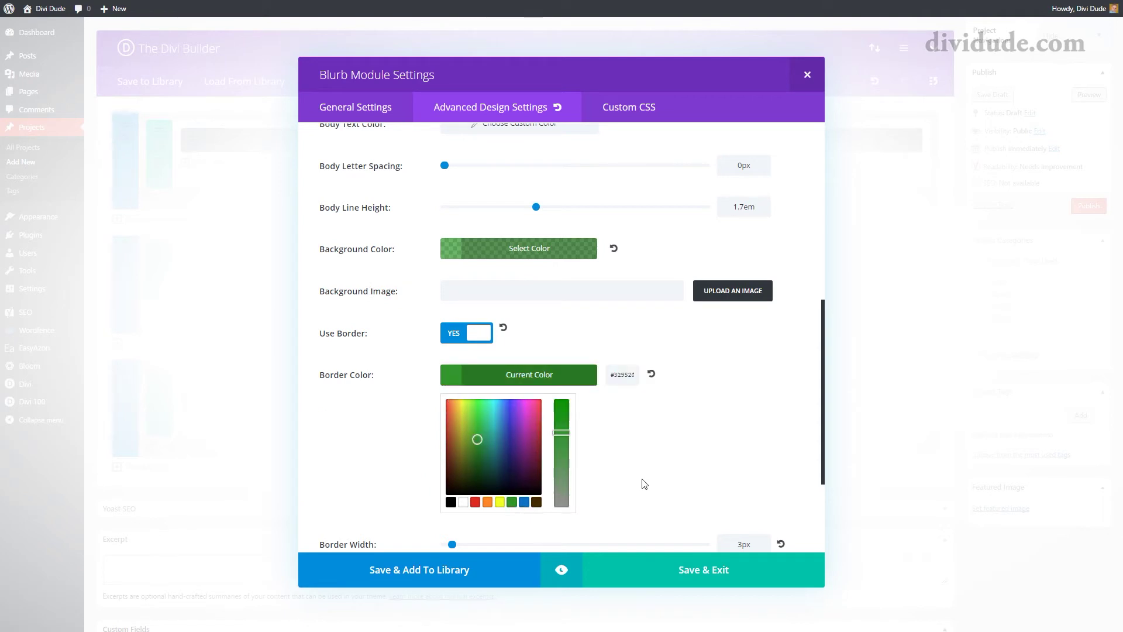
Step: Set the Headline 2 blurb's text color to Light and save the module
{"action": "scroll", "coordinate": [682, 482], "scroll_direction": "up", "scroll_amount": 7}
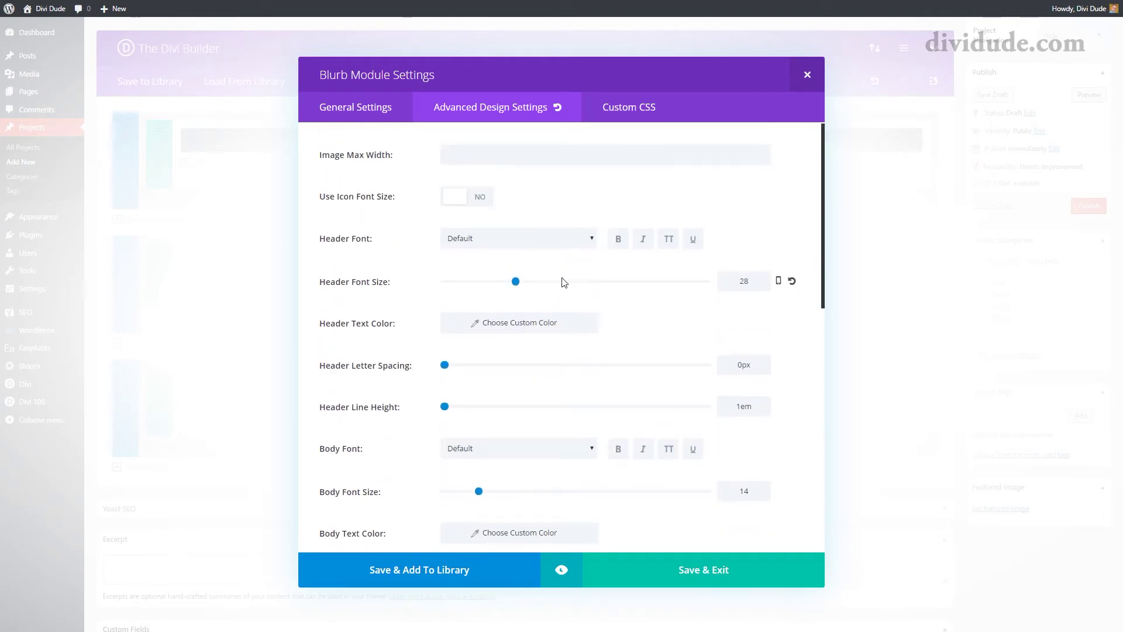
{"action": "left_click", "coordinate": [339, 109]}
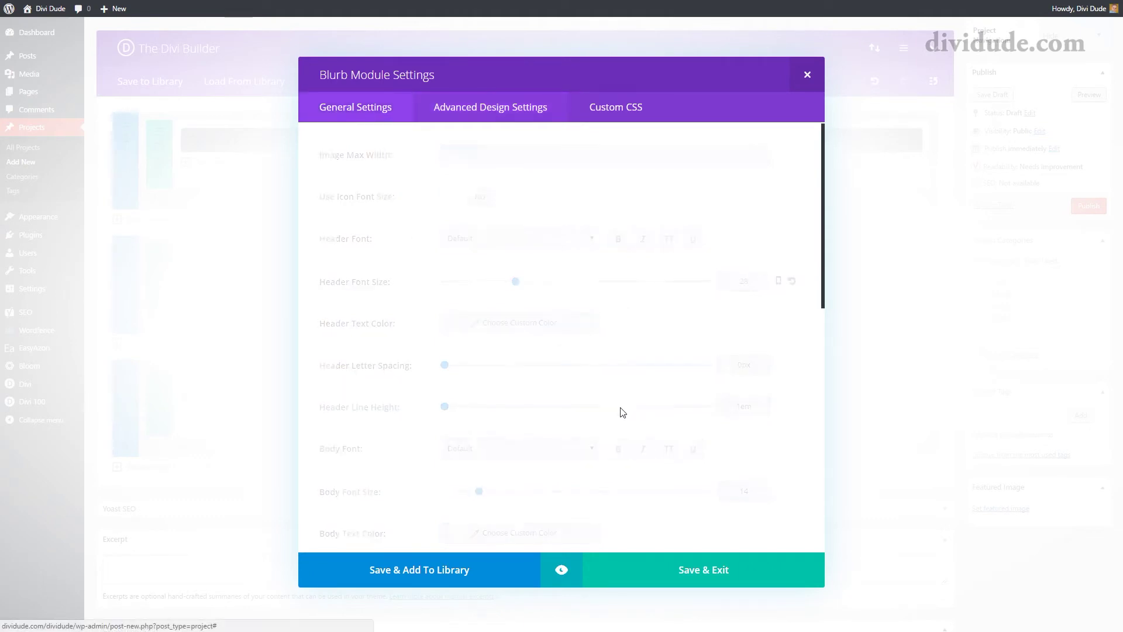
{"action": "scroll", "coordinate": [594, 403], "scroll_direction": "down", "scroll_amount": 4}
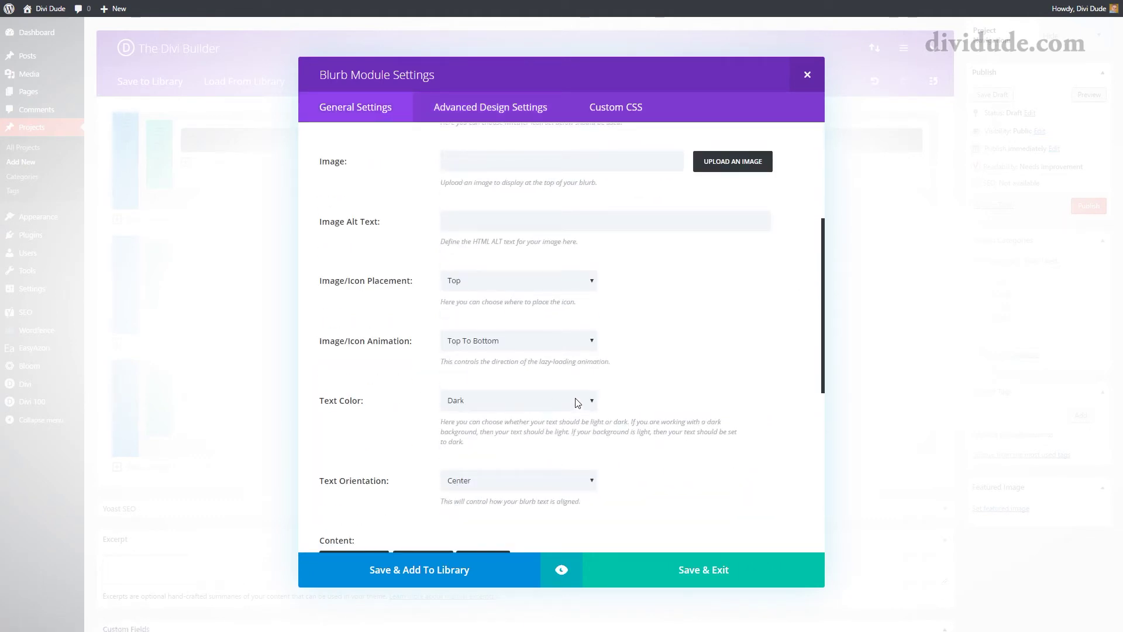
{"action": "left_click", "coordinate": [576, 403]}
{"action": "left_click", "coordinate": [478, 430]}
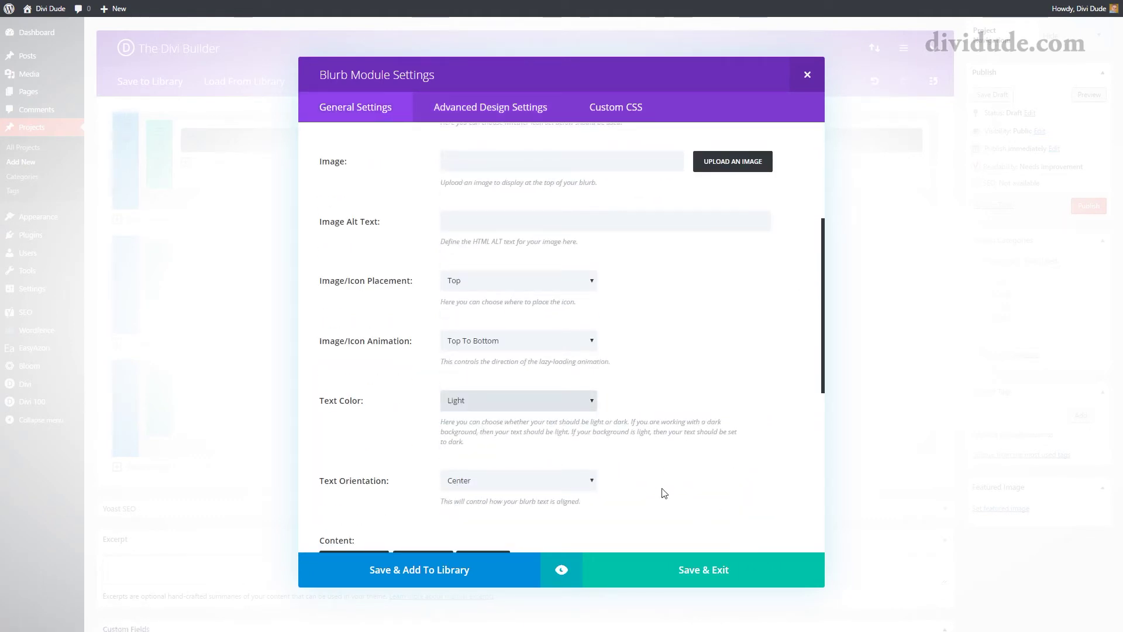
{"action": "scroll", "coordinate": [664, 493], "scroll_direction": "down", "scroll_amount": 4}
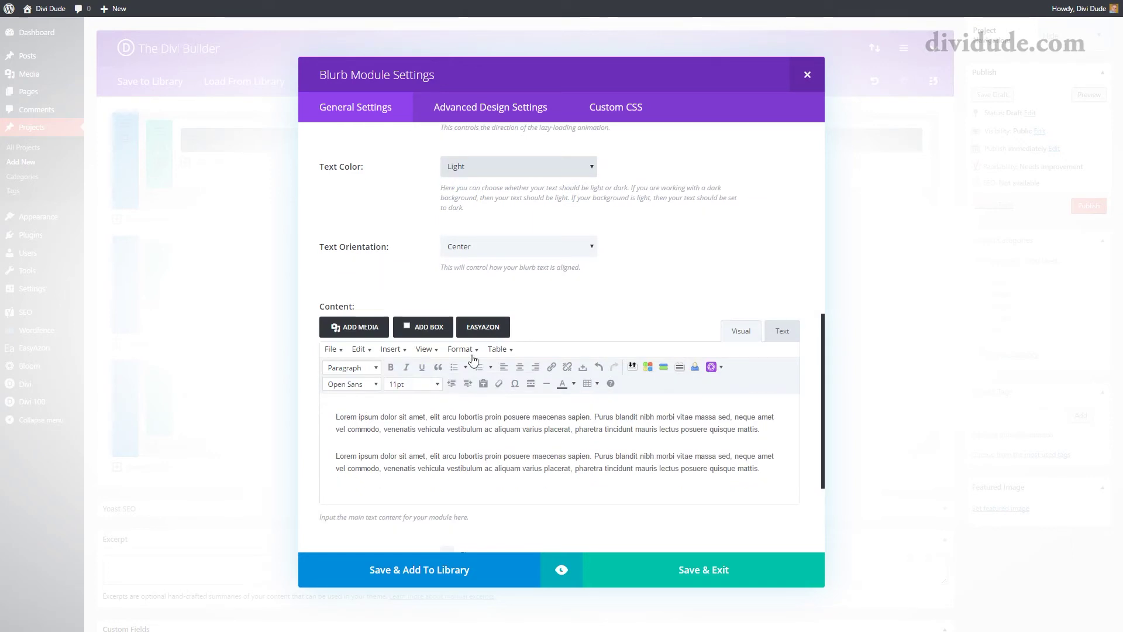
{"action": "left_click", "coordinate": [705, 571]}
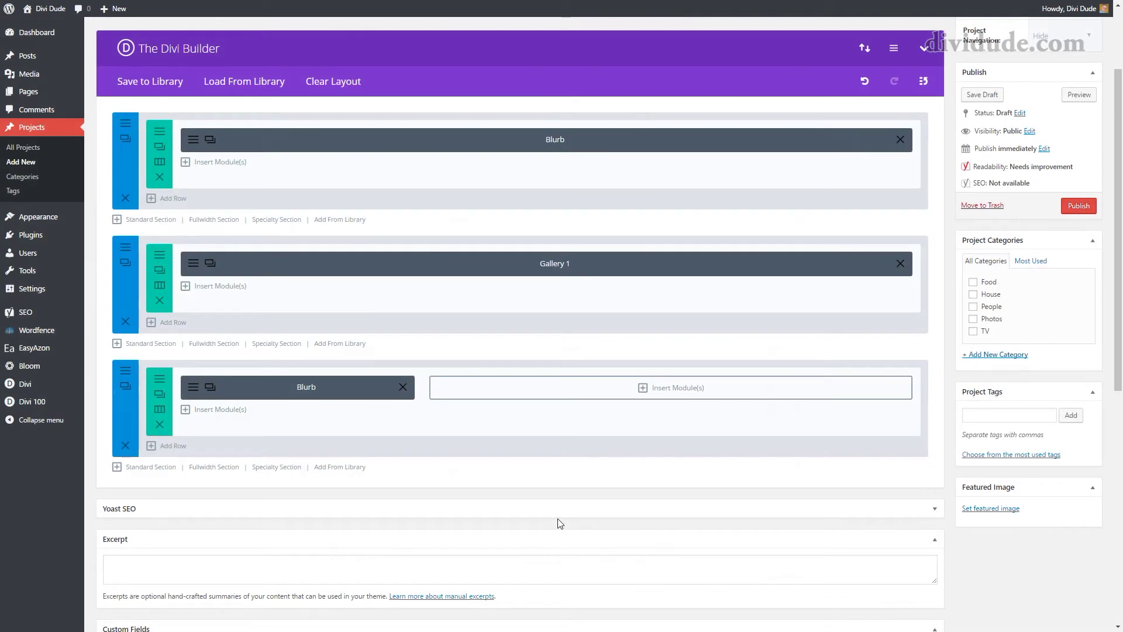
Step: Preview the page to examine the green Headline 2 blurb below the gallery, and close the preview
{"action": "left_click", "coordinate": [1079, 94]}
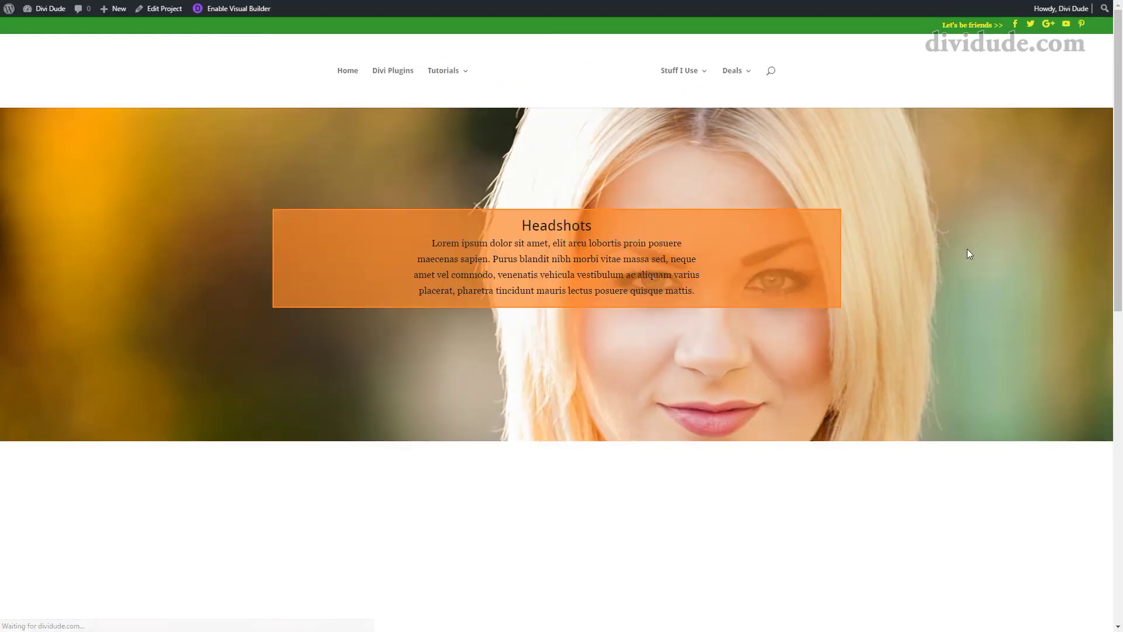
{"action": "scroll", "coordinate": [908, 232], "scroll_direction": "down", "scroll_amount": 10}
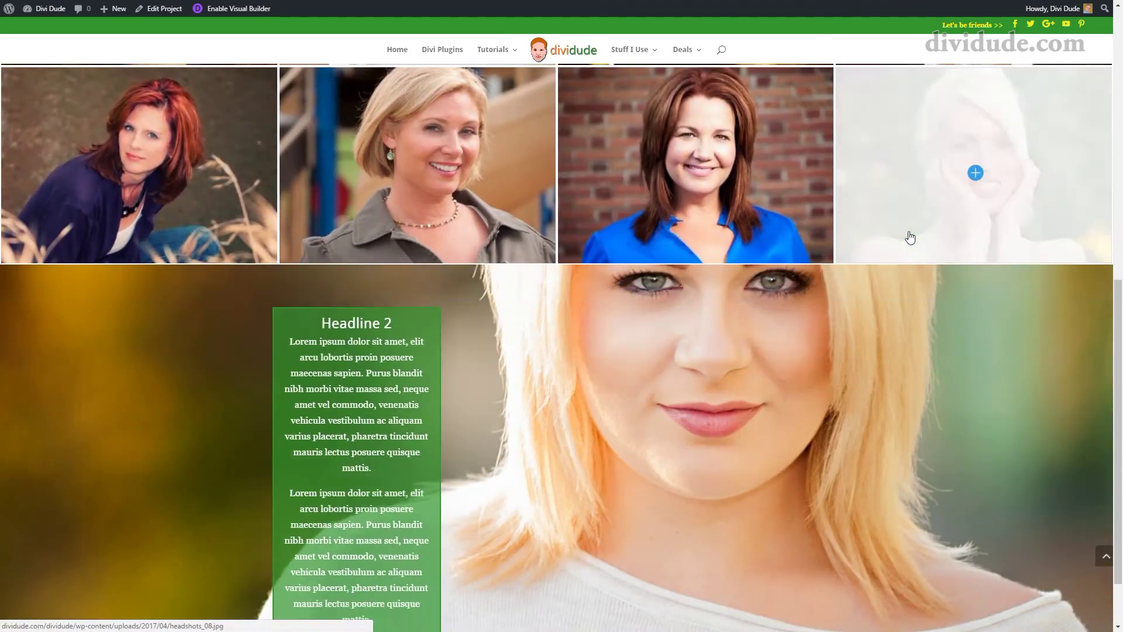
{"action": "scroll", "coordinate": [913, 234], "scroll_direction": "up", "scroll_amount": 8}
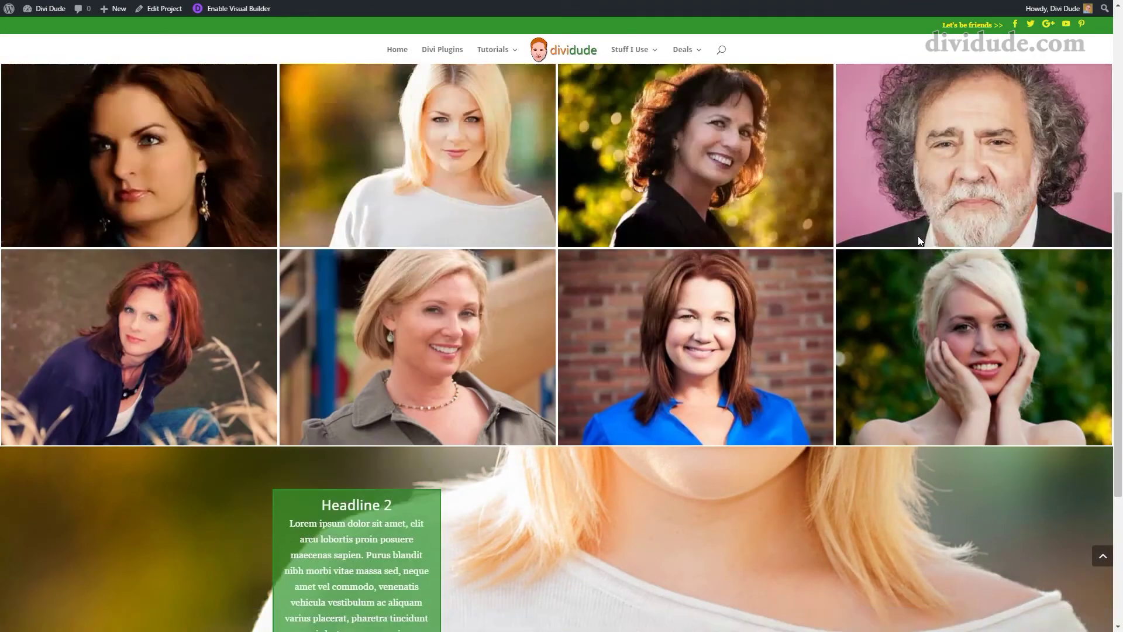
{"action": "scroll", "coordinate": [918, 236], "scroll_direction": "up", "scroll_amount": 1}
{"action": "key", "text": "ctrl+w"}
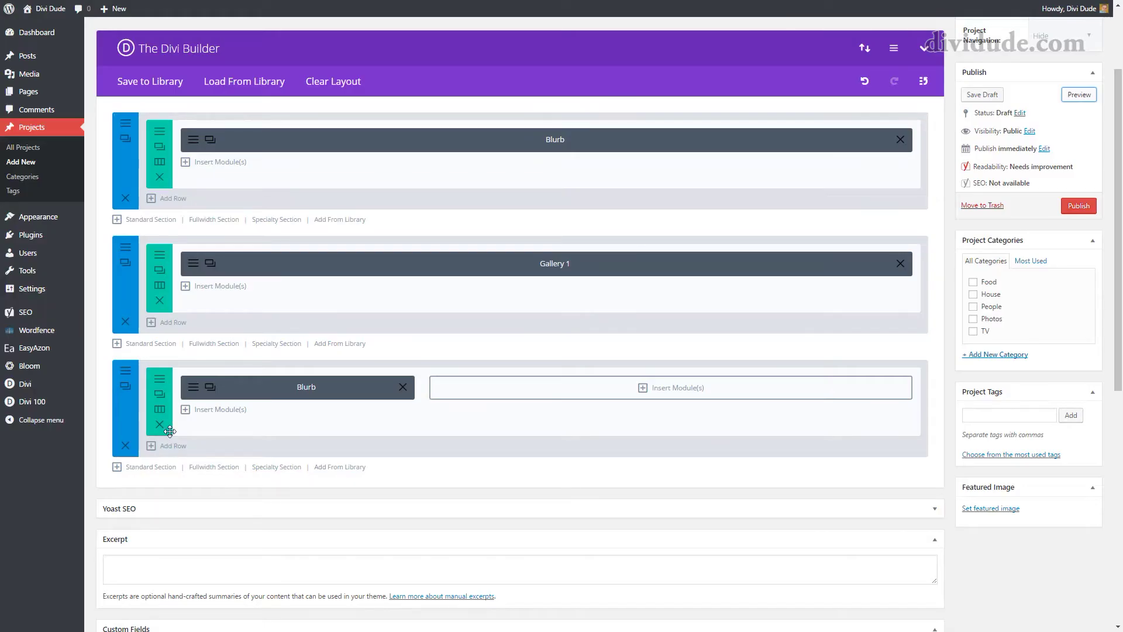
Step: Open the third section's settings and view the file name at the end of its background image URL
{"action": "left_click", "coordinate": [126, 381]}
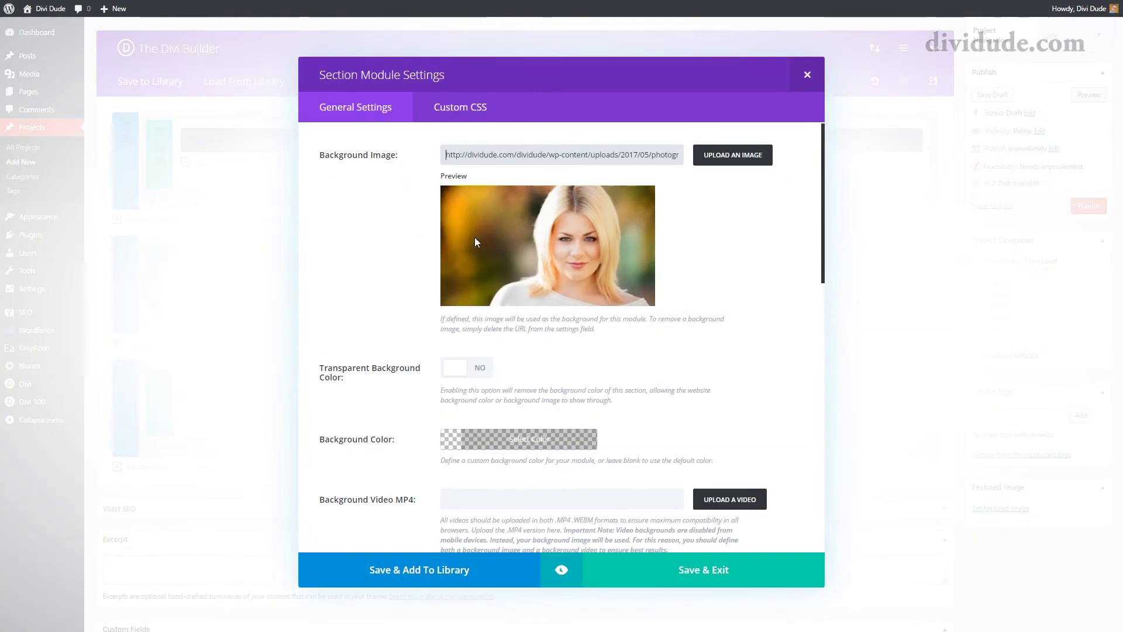
{"action": "left_click_drag", "start_coordinate": [653, 156], "coordinate": [731, 161]}
{"action": "left_click", "coordinate": [638, 160]}
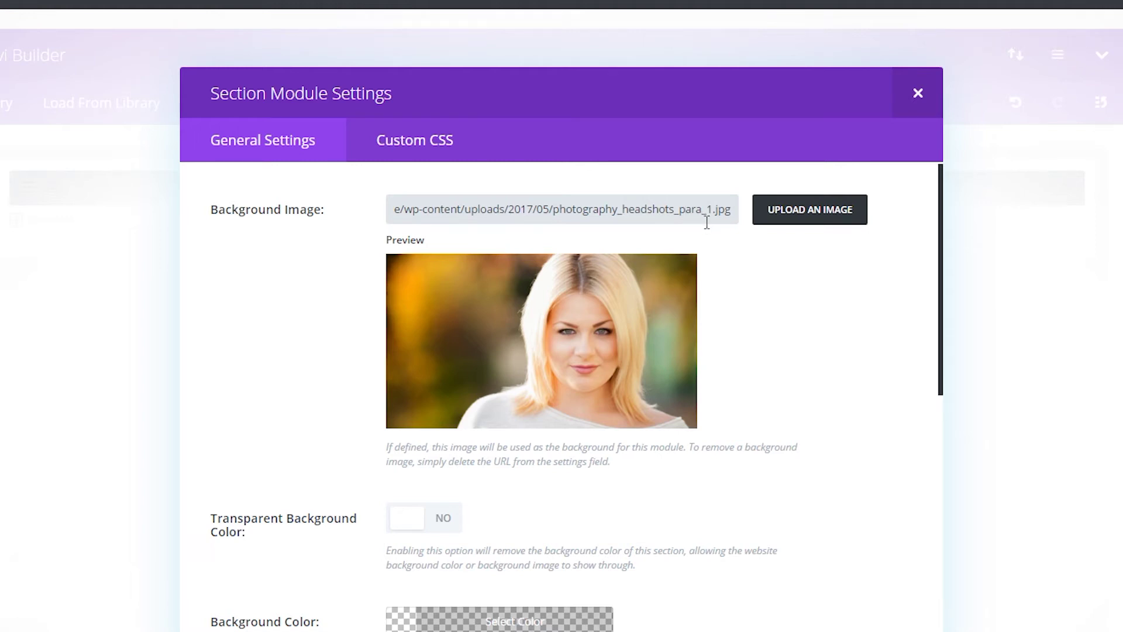
Step: Search the media library for "para", examine the file names of the other parallax images, and close the library without choosing one
{"action": "left_click", "coordinate": [792, 217]}
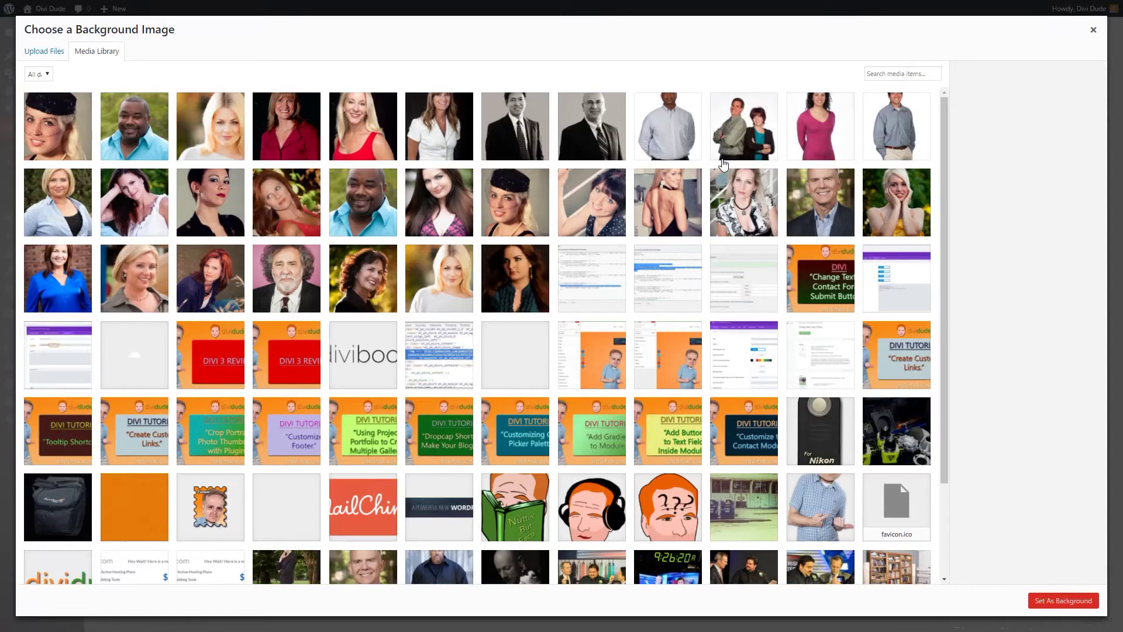
{"action": "left_click", "coordinate": [896, 74]}
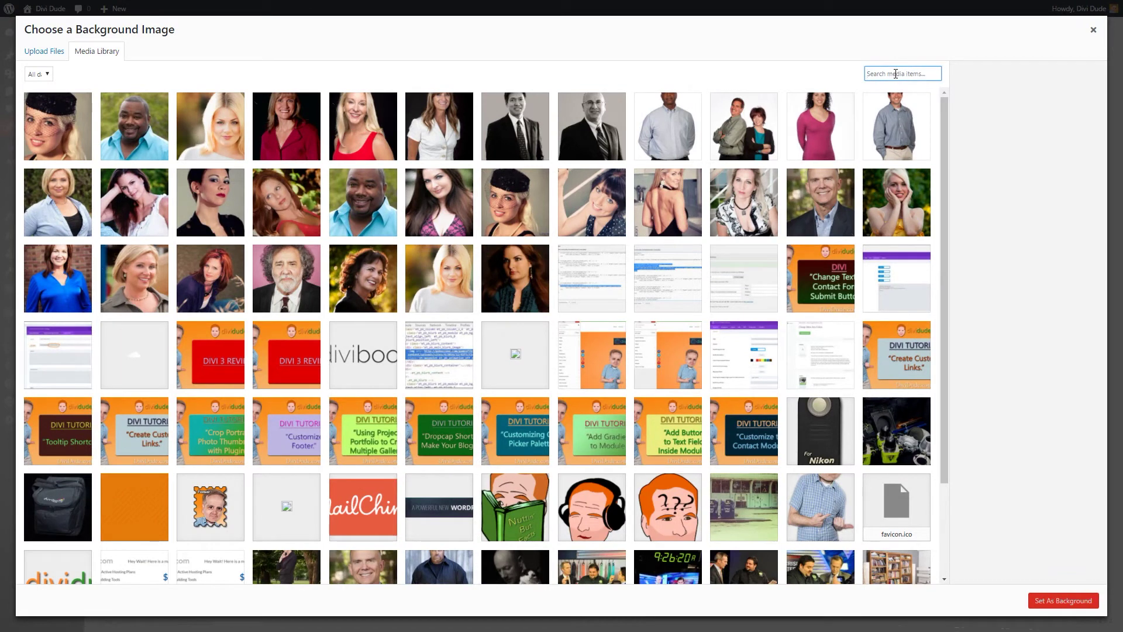
{"action": "type", "text": "para"}
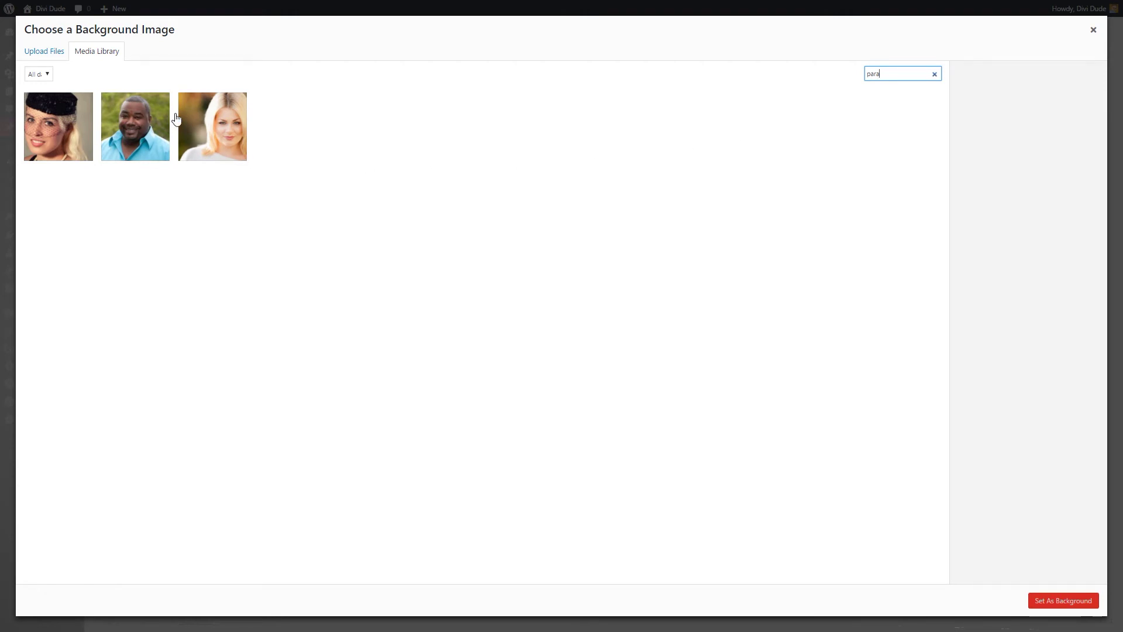
{"action": "left_click", "coordinate": [147, 154]}
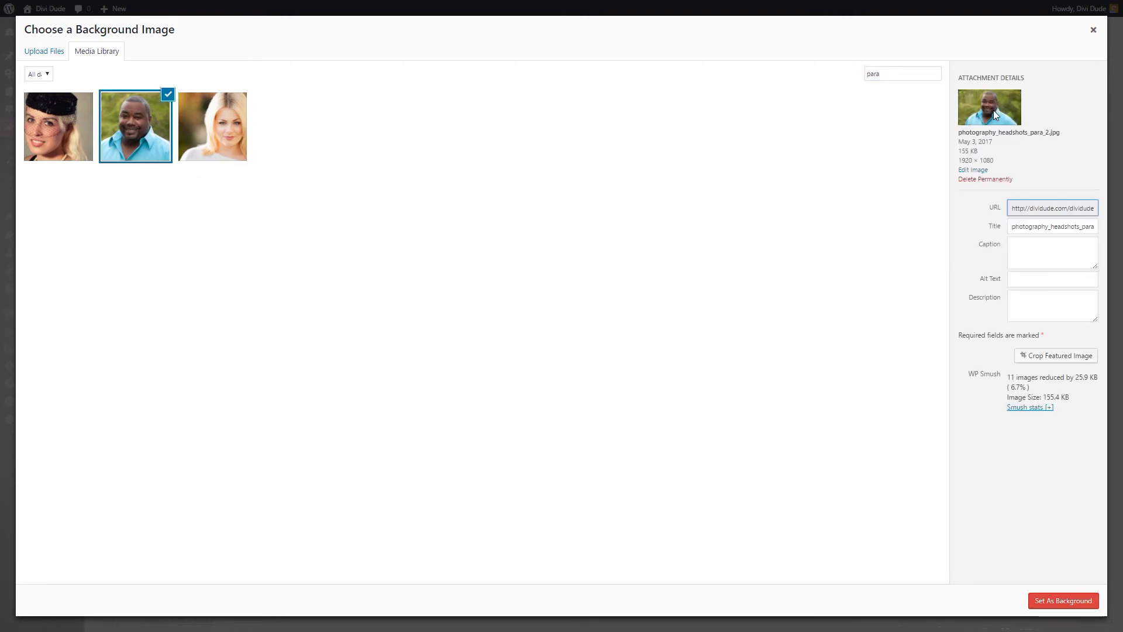
{"action": "left_click", "coordinate": [61, 155]}
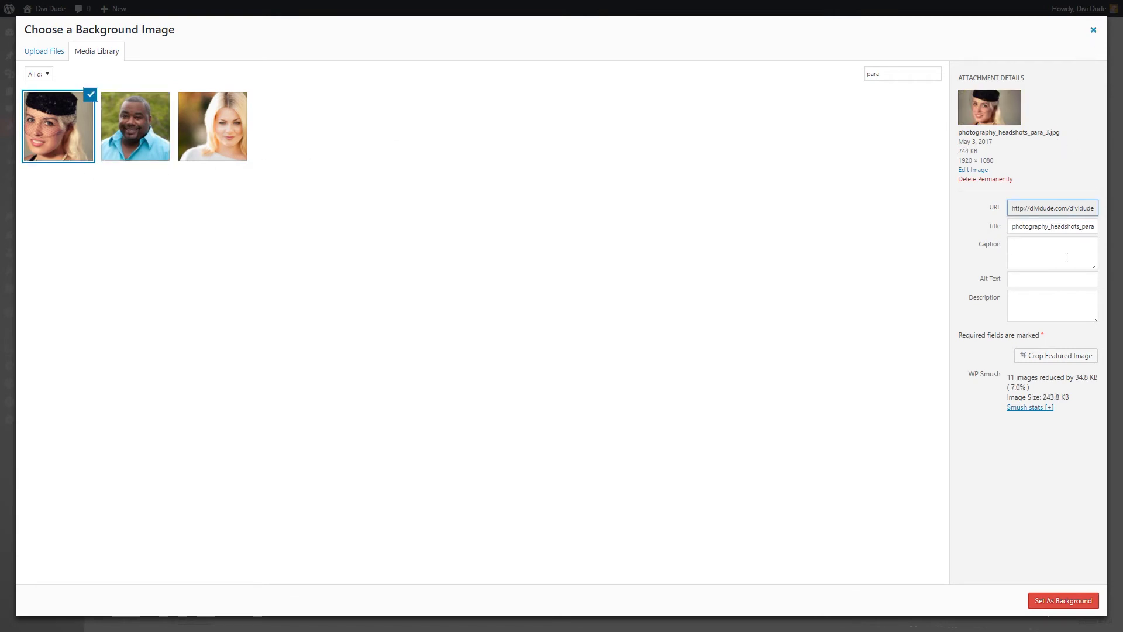
{"action": "left_click", "coordinate": [1092, 33]}
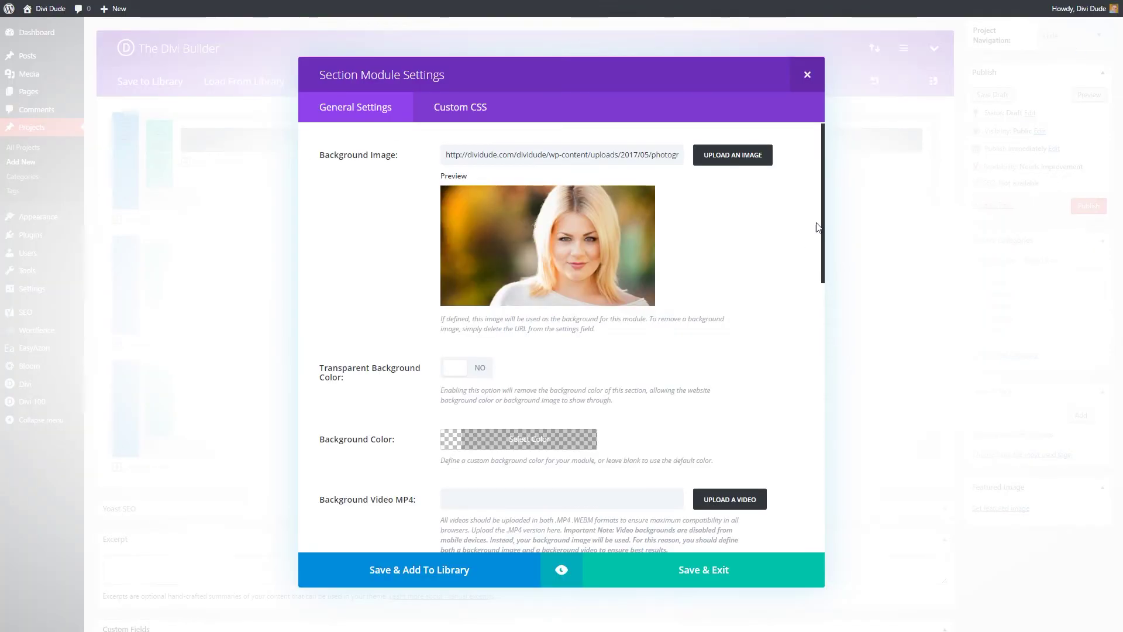
Step: Change the third section's background image URL to end in photography_headshots_para_2.jpg and save the section
{"action": "left_click_drag", "start_coordinate": [672, 155], "coordinate": [803, 172]}
{"action": "left_click", "coordinate": [661, 155]}
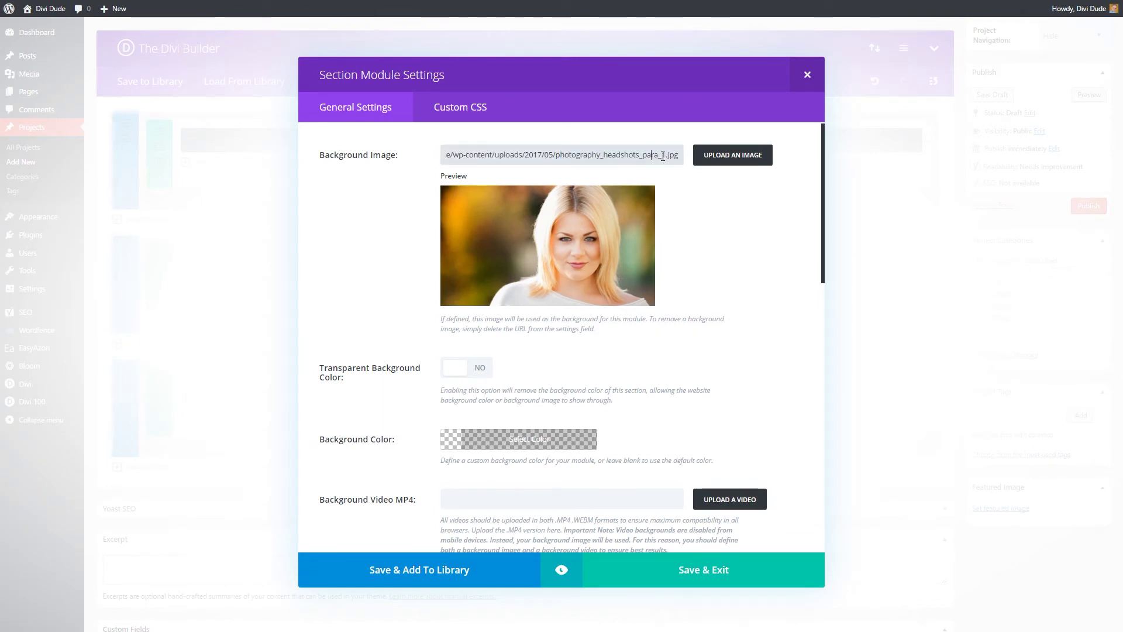
{"action": "type", "text": "2"}
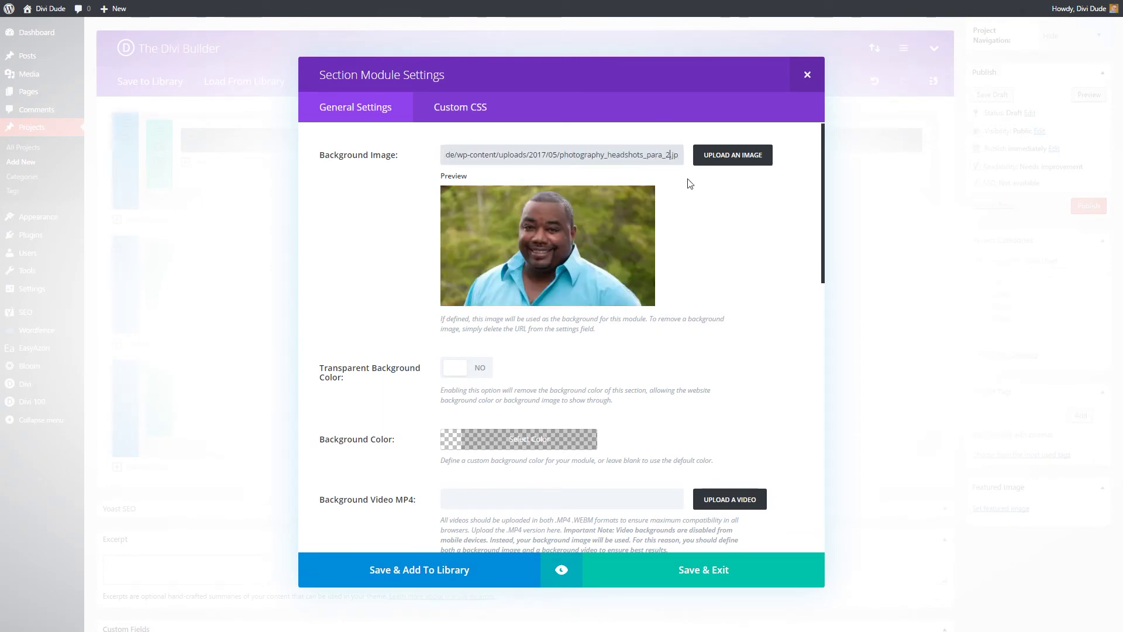
{"action": "left_click", "coordinate": [698, 579]}
Step: Preview the page and examine the new background image behind the Headline 2 blurb
{"action": "left_click", "coordinate": [1089, 94]}
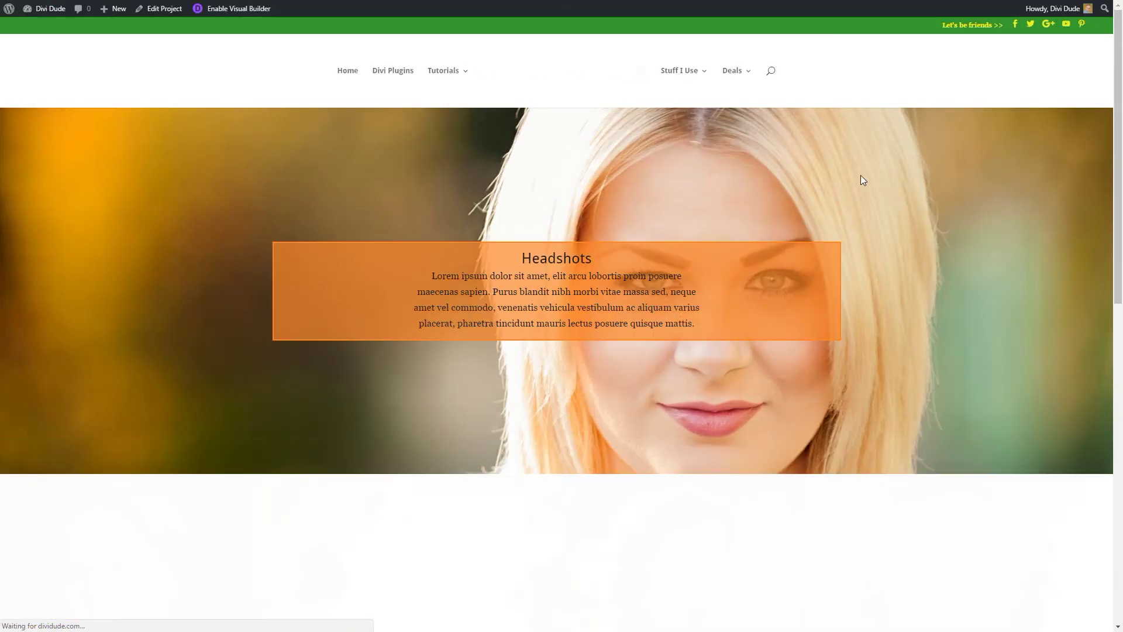
{"action": "scroll", "coordinate": [885, 190], "scroll_direction": "down", "scroll_amount": 7}
{"action": "scroll", "coordinate": [885, 197], "scroll_direction": "down", "scroll_amount": 1}
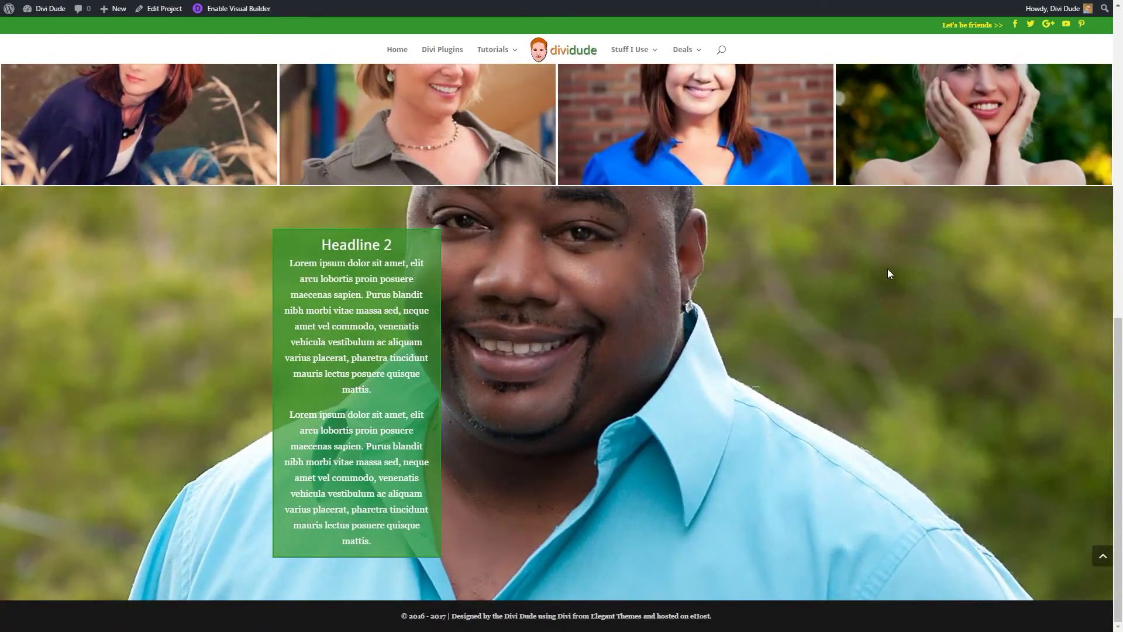
{"action": "scroll", "coordinate": [878, 223], "scroll_direction": "up", "scroll_amount": 10}
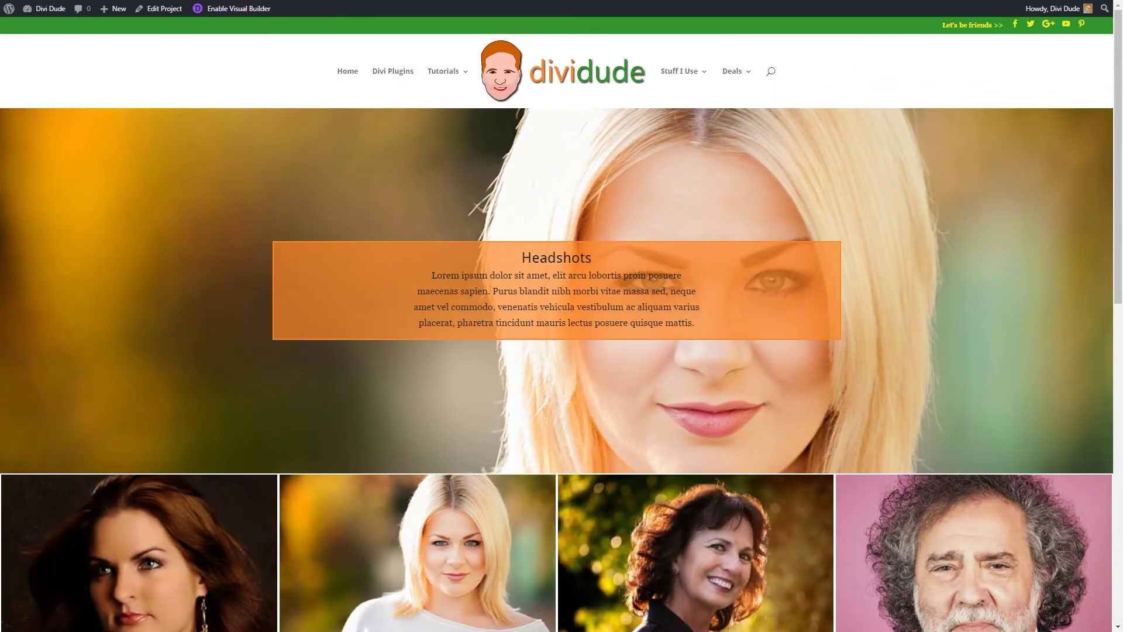
Step: Duplicate the gallery section, delete the copy's empty row, and move the copy below the Headline 2 blurb section
{"action": "key", "text": "ctrl+w"}
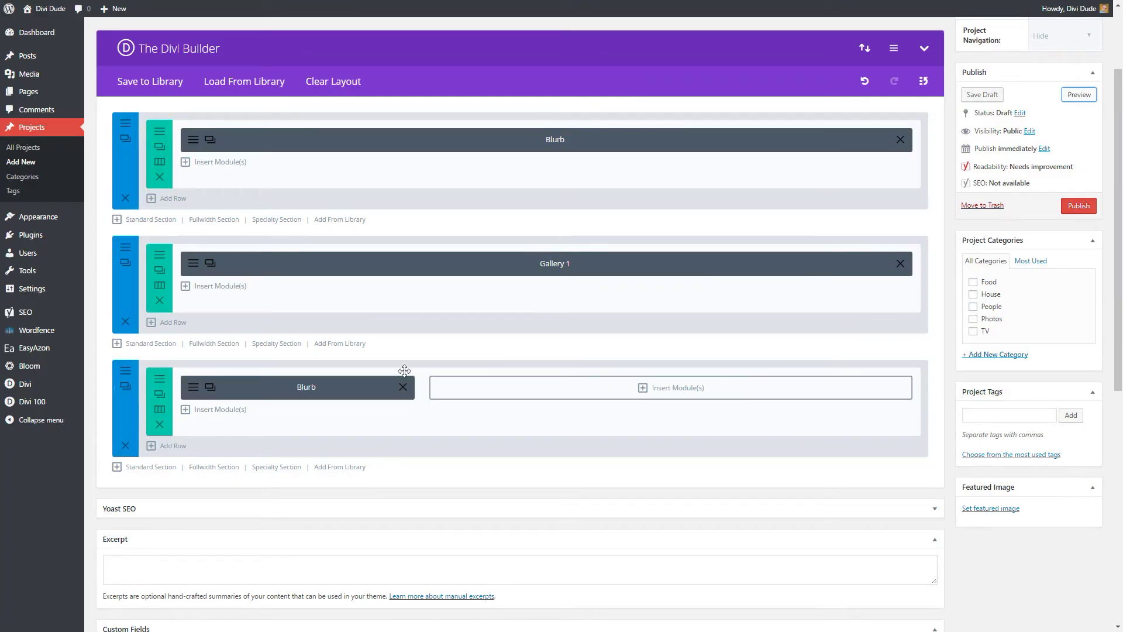
{"action": "left_click", "coordinate": [125, 263]}
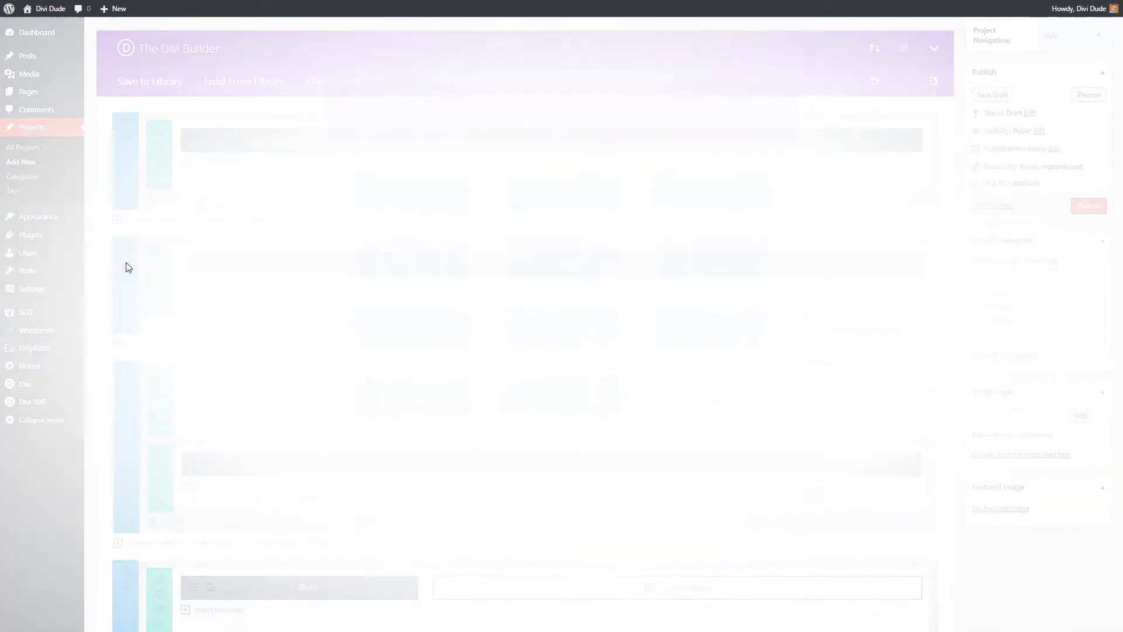
{"action": "scroll", "coordinate": [370, 329], "scroll_direction": "down", "scroll_amount": 3}
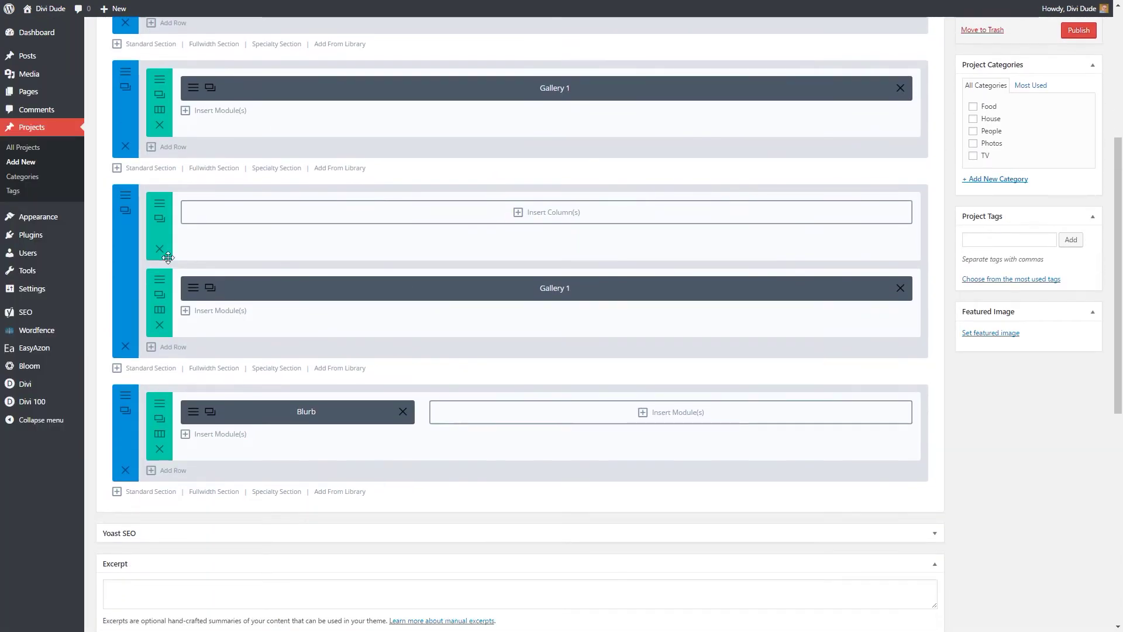
{"action": "left_click", "coordinate": [159, 249]}
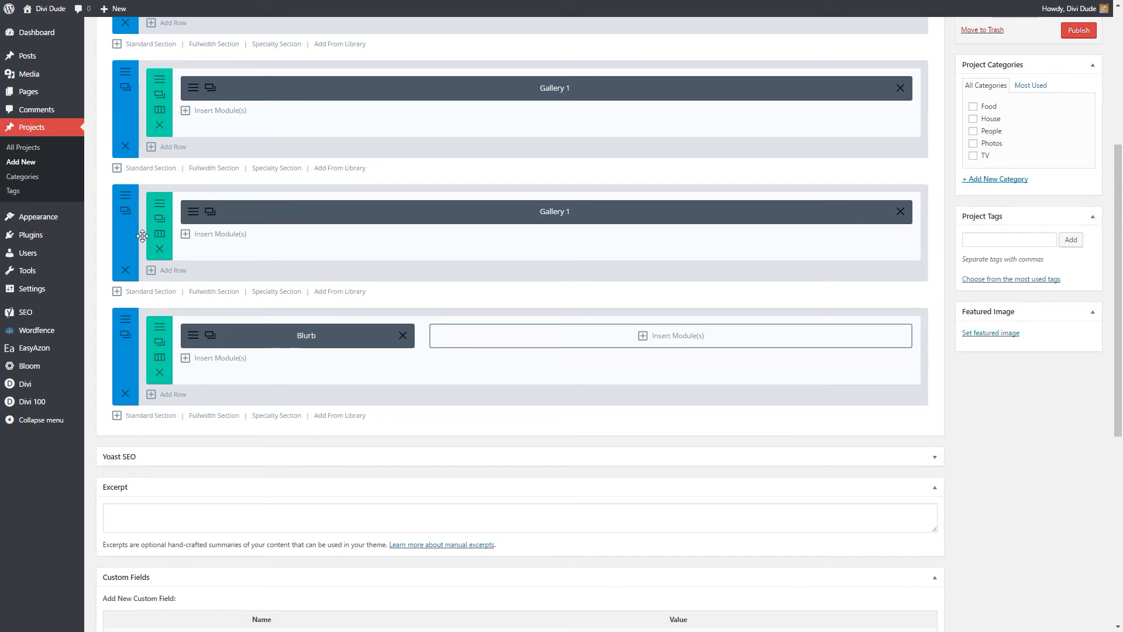
{"action": "left_click_drag", "start_coordinate": [126, 271], "coordinate": [371, 381]}
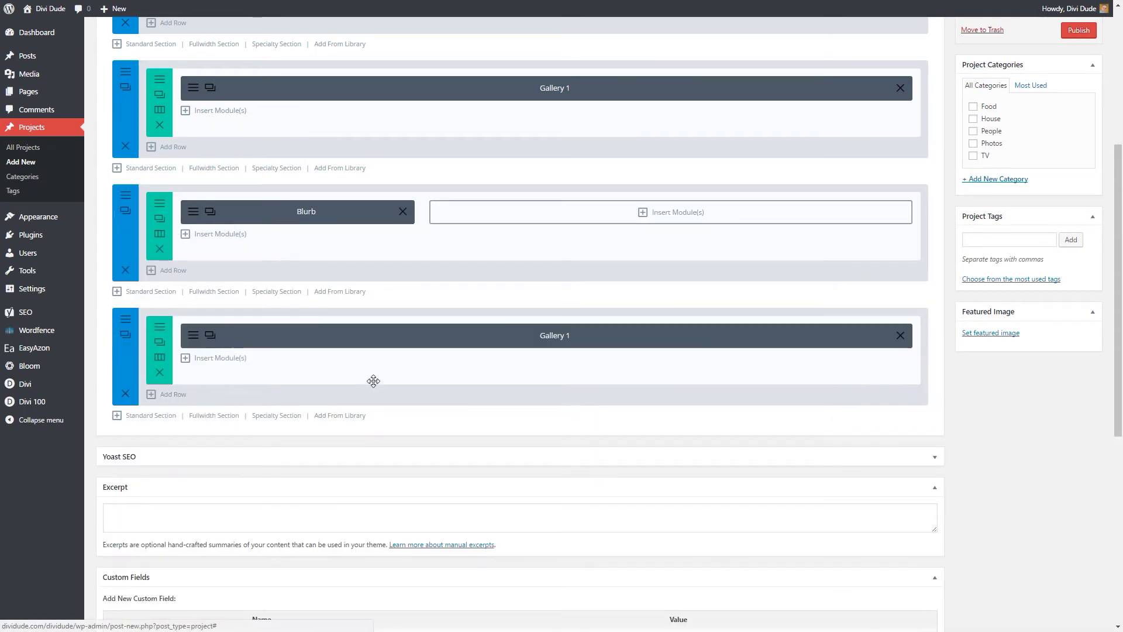
Step: Set the number of images in the last section's gallery to 12
{"action": "left_click", "coordinate": [193, 336]}
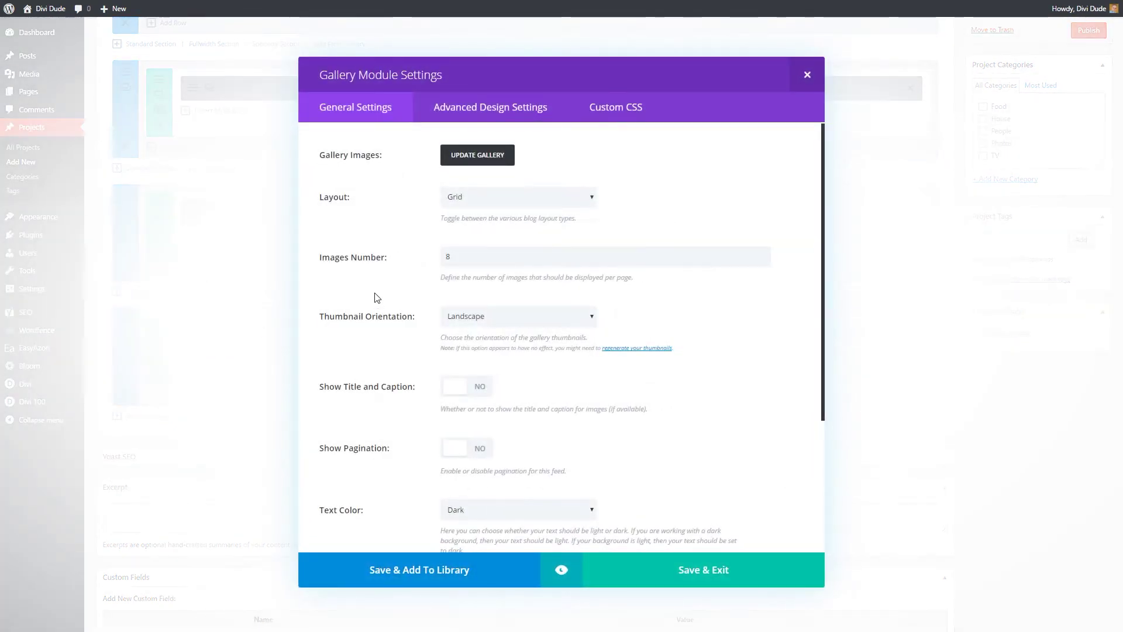
{"action": "left_click_drag", "start_coordinate": [455, 258], "coordinate": [435, 259]}
{"action": "type", "text": "12"}
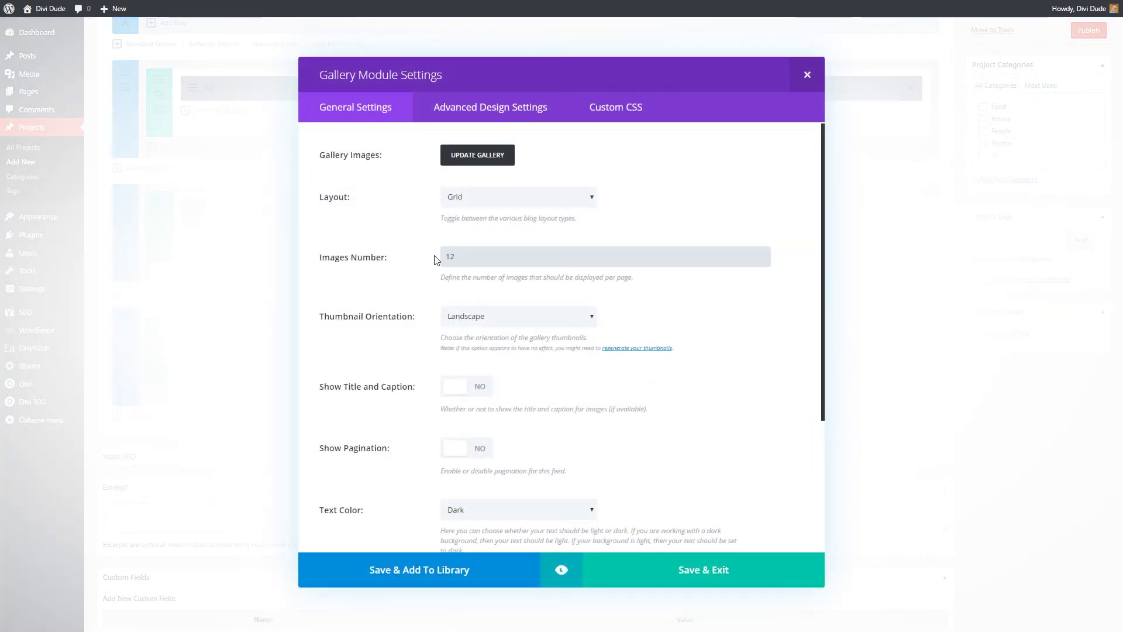
{"action": "left_click", "coordinate": [741, 382]}
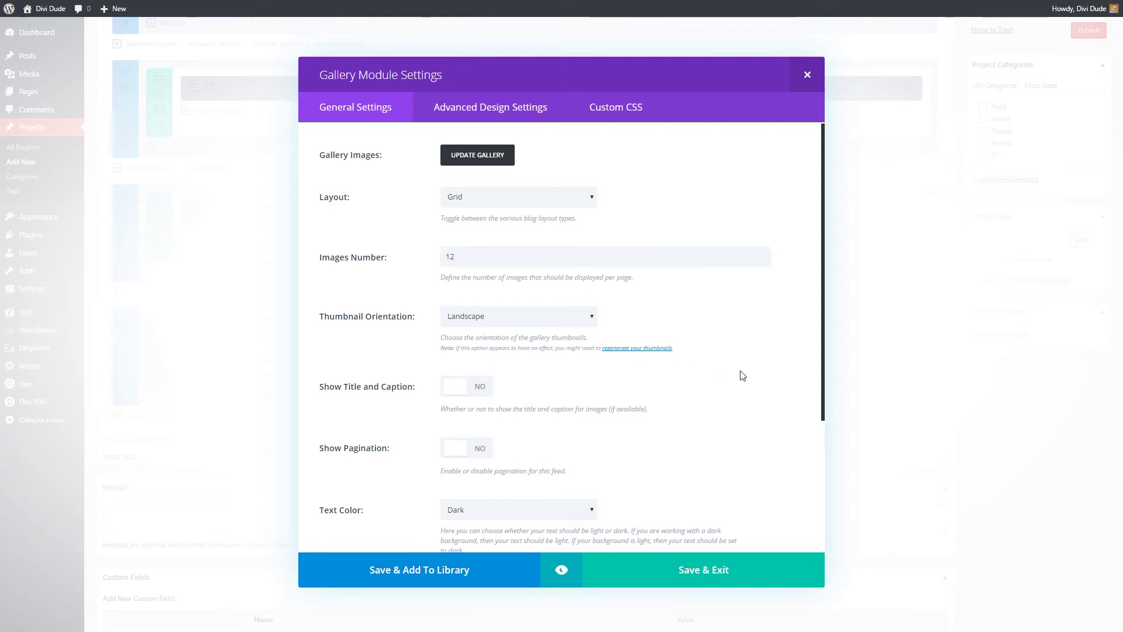
Step: Add twelve more headshots from the media library to the gallery, from the man in a suit through headshots_20.jpg
{"action": "left_click", "coordinate": [489, 155]}
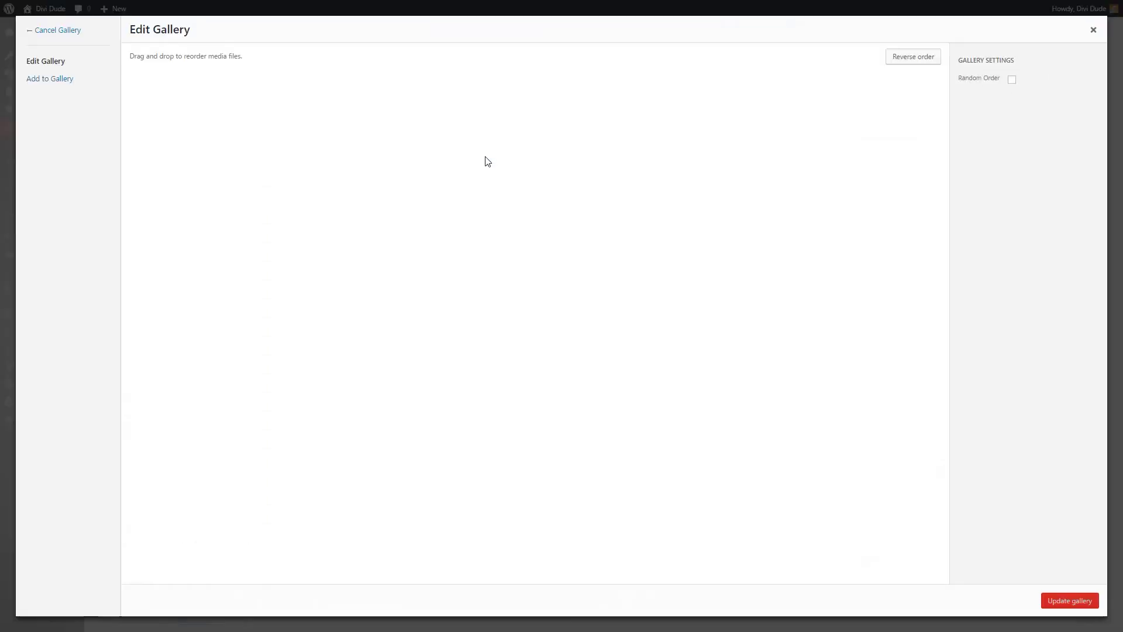
{"action": "left_click", "coordinate": [57, 80]}
{"action": "left_click", "coordinate": [146, 52]}
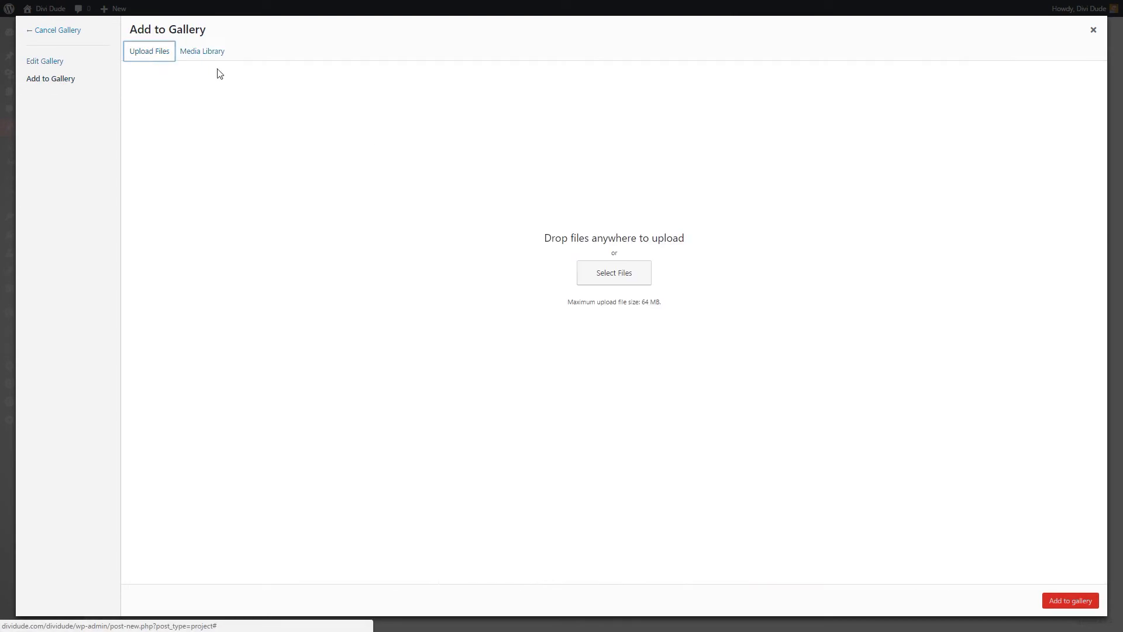
{"action": "left_click", "coordinate": [211, 53]}
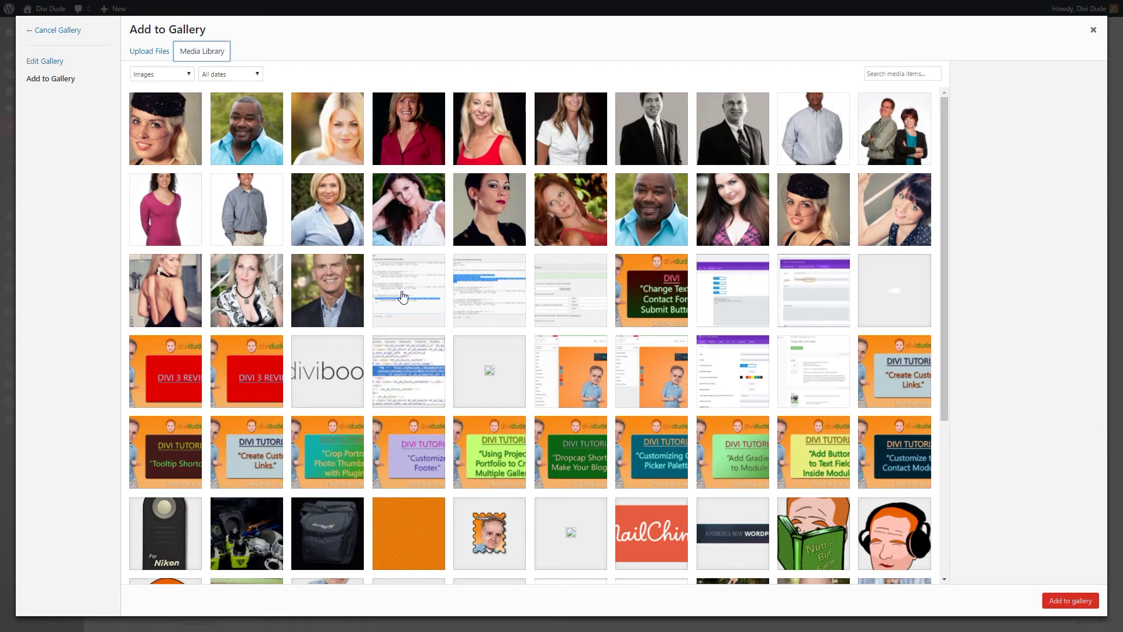
{"action": "left_click", "coordinate": [335, 292]}
{"action": "left_click", "coordinate": [263, 289]}
{"action": "left_click", "coordinate": [185, 292]}
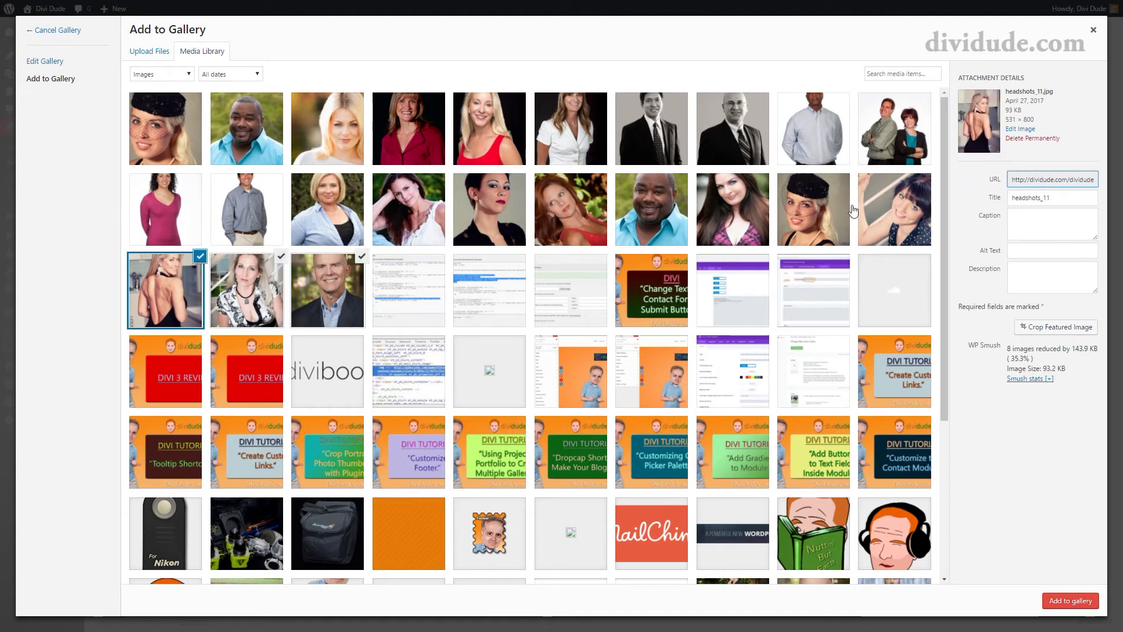
{"action": "left_click", "coordinate": [880, 214]}
{"action": "left_click", "coordinate": [816, 213]}
{"action": "left_click", "coordinate": [725, 216]}
{"action": "left_click", "coordinate": [651, 217]}
{"action": "left_click", "coordinate": [570, 216]}
{"action": "left_click", "coordinate": [489, 216]}
{"action": "left_click", "coordinate": [409, 218]}
{"action": "left_click", "coordinate": [344, 221]}
{"action": "left_click", "coordinate": [252, 228]}
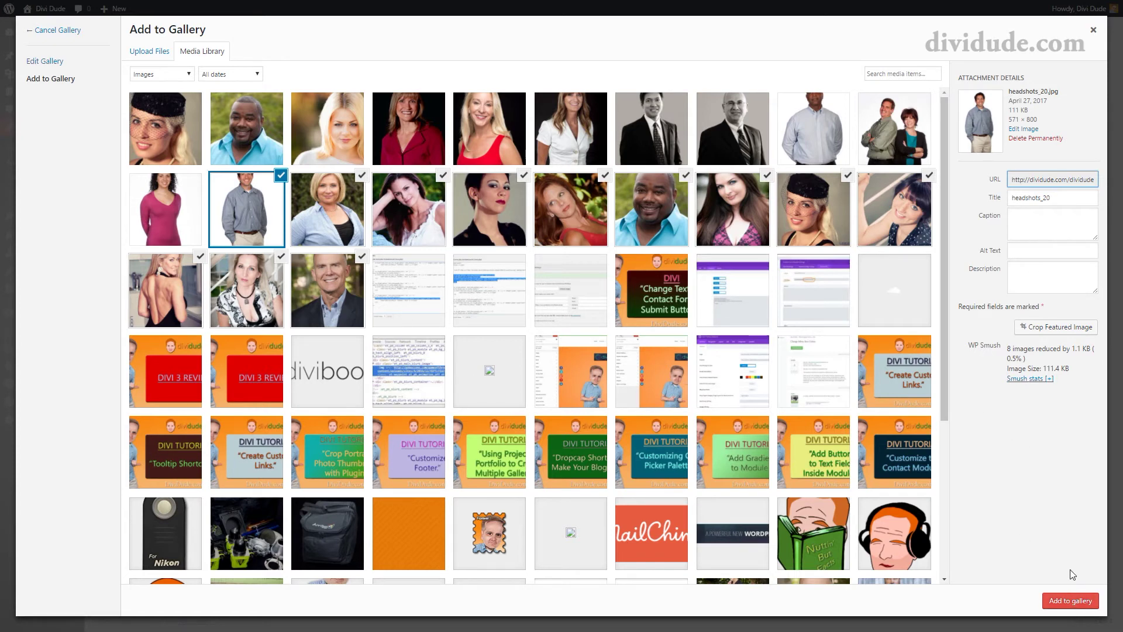
{"action": "left_click", "coordinate": [1071, 600]}
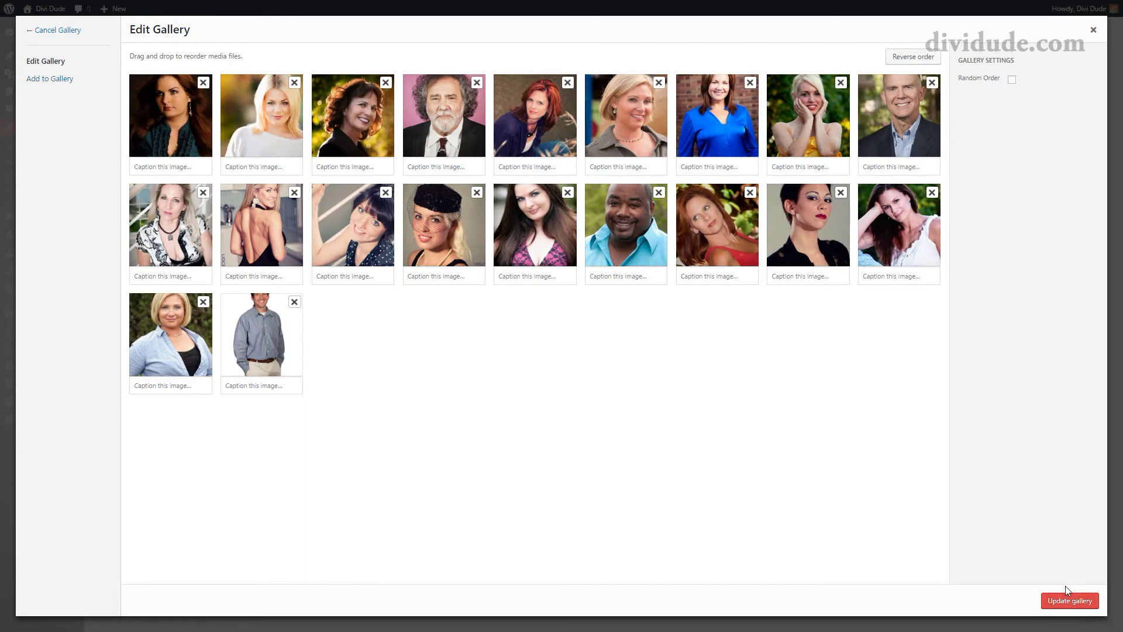
Step: Remove the first eight images from the gallery, update it, and save the gallery module
{"action": "left_click", "coordinate": [204, 83]}
{"action": "left_click", "coordinate": [203, 82]}
{"action": "left_click", "coordinate": [204, 83]}
{"action": "left_click", "coordinate": [204, 83]}
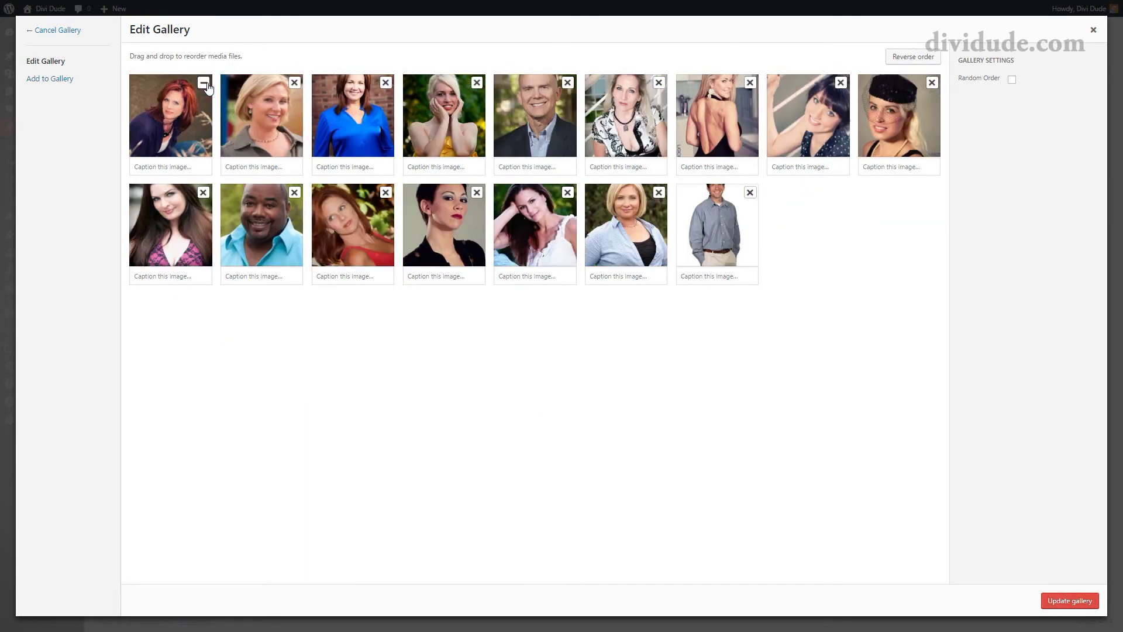
{"action": "left_click", "coordinate": [204, 83]}
{"action": "left_click", "coordinate": [203, 82]}
{"action": "left_click", "coordinate": [204, 82]}
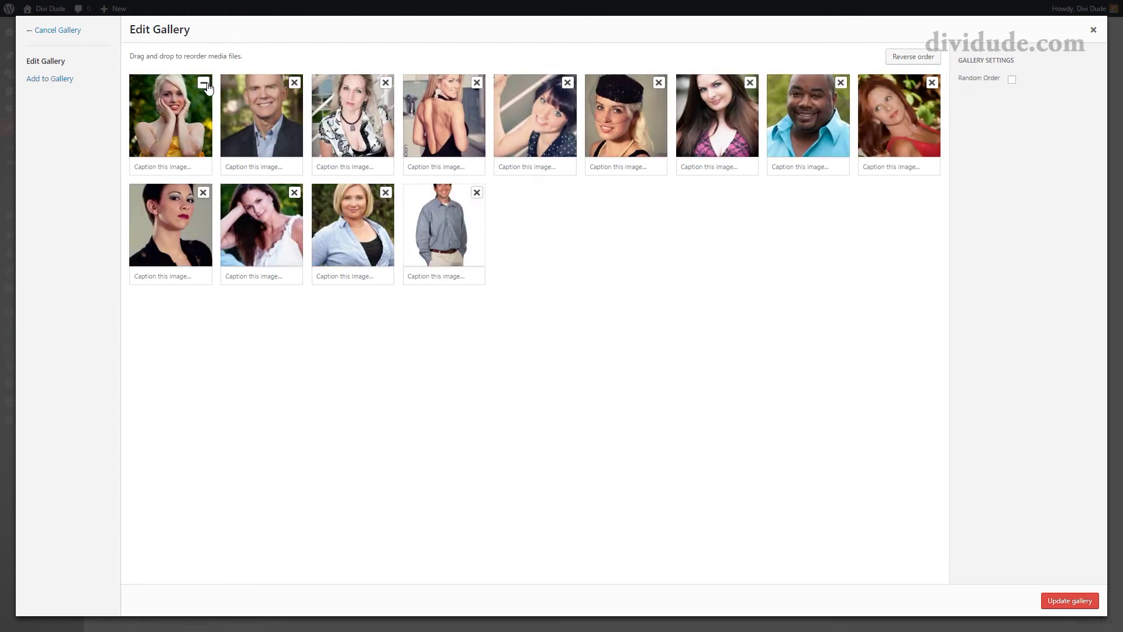
{"action": "left_click", "coordinate": [203, 83]}
{"action": "left_click", "coordinate": [1078, 603]}
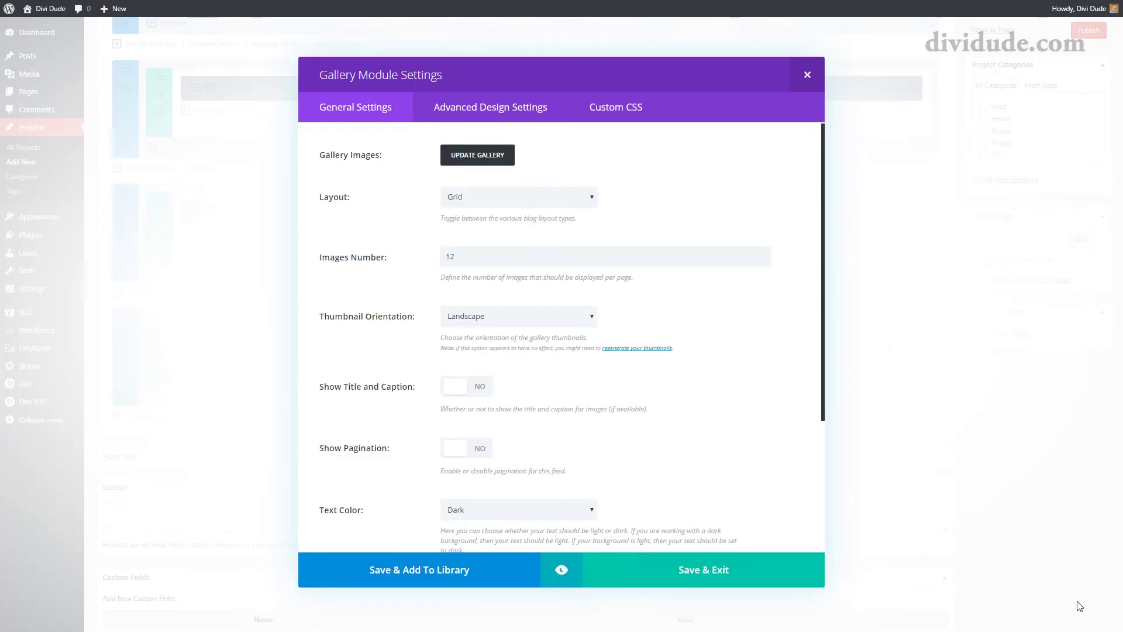
{"action": "left_click", "coordinate": [705, 576]}
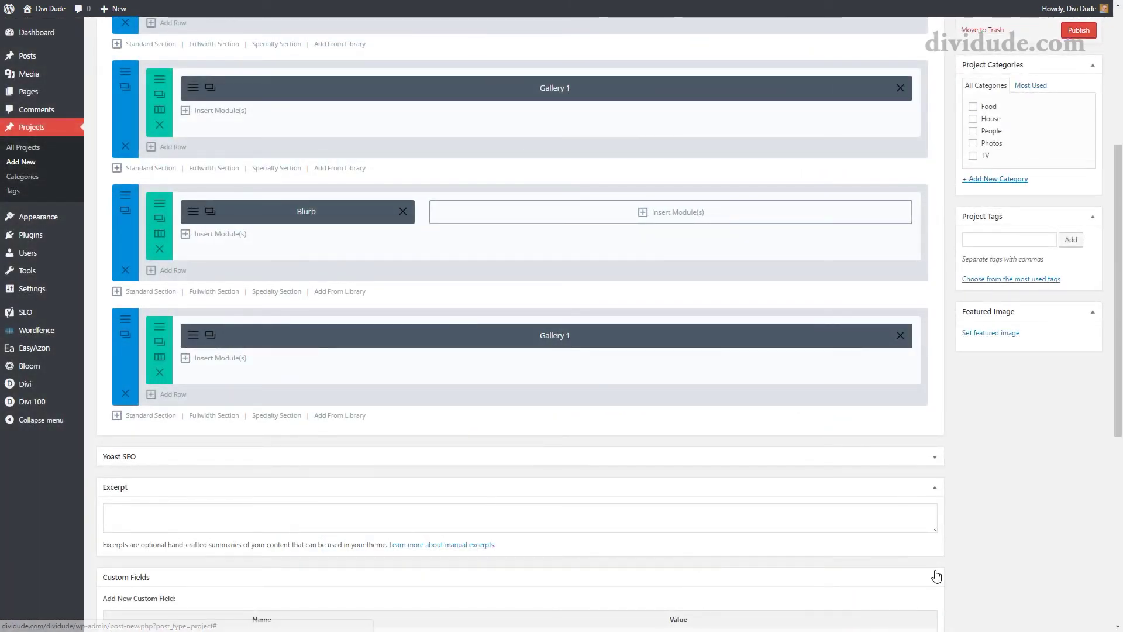
Step: Preview the page and examine the second gallery below the Headline 2 section
{"action": "scroll", "coordinate": [1056, 351], "scroll_direction": "up", "scroll_amount": 4}
{"action": "left_click", "coordinate": [1079, 153]}
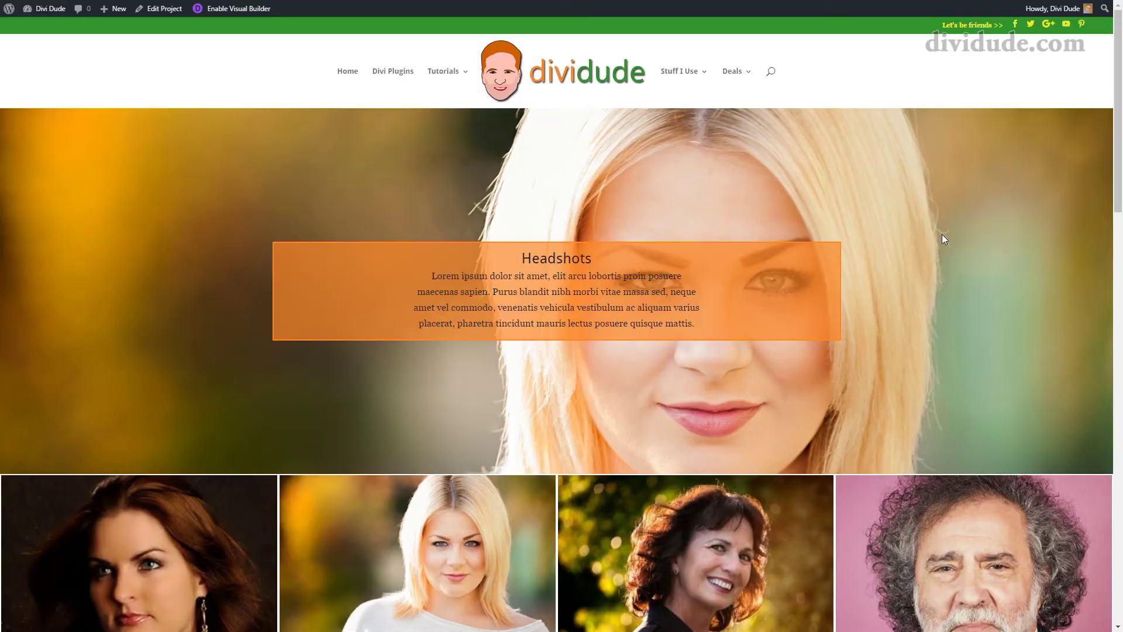
{"action": "scroll", "coordinate": [939, 232], "scroll_direction": "down", "scroll_amount": 15}
{"action": "scroll", "coordinate": [930, 232], "scroll_direction": "down", "scroll_amount": 4}
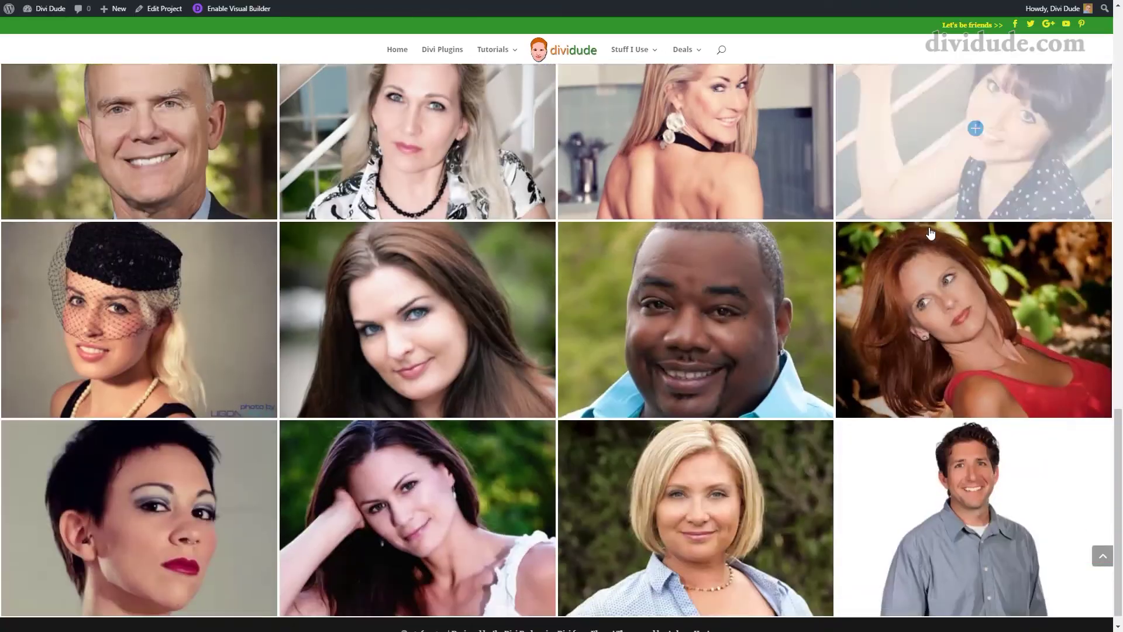
{"action": "scroll", "coordinate": [935, 265], "scroll_direction": "up", "scroll_amount": 5}
{"action": "scroll", "coordinate": [936, 264], "scroll_direction": "up", "scroll_amount": 10}
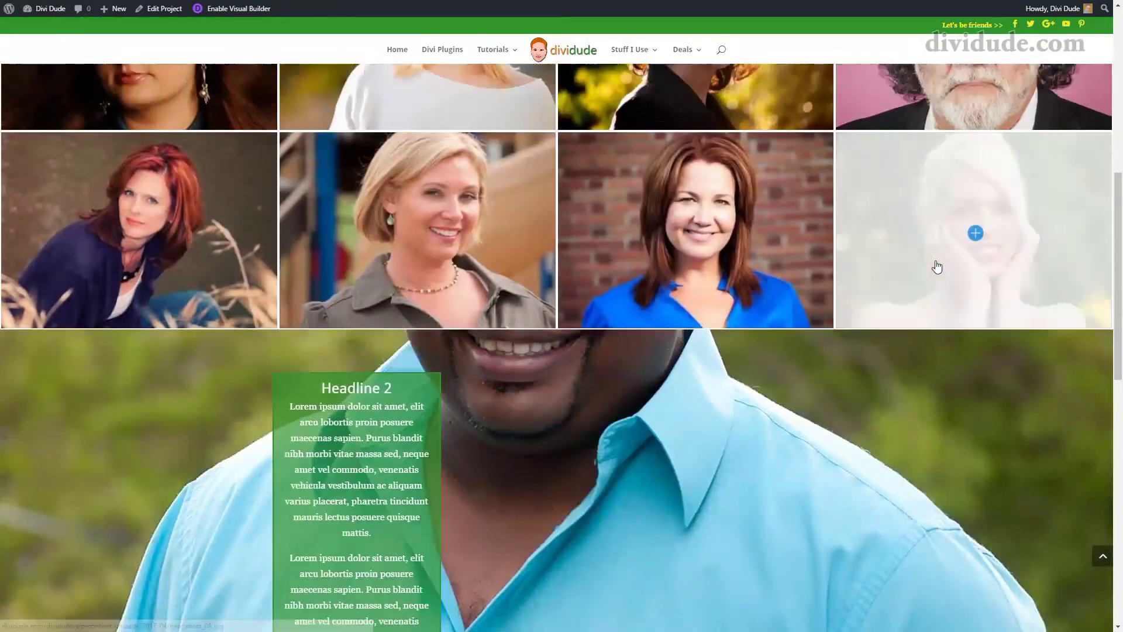
{"action": "scroll", "coordinate": [932, 258], "scroll_direction": "down", "scroll_amount": 12}
{"action": "scroll", "coordinate": [932, 263], "scroll_direction": "down", "scroll_amount": 6}
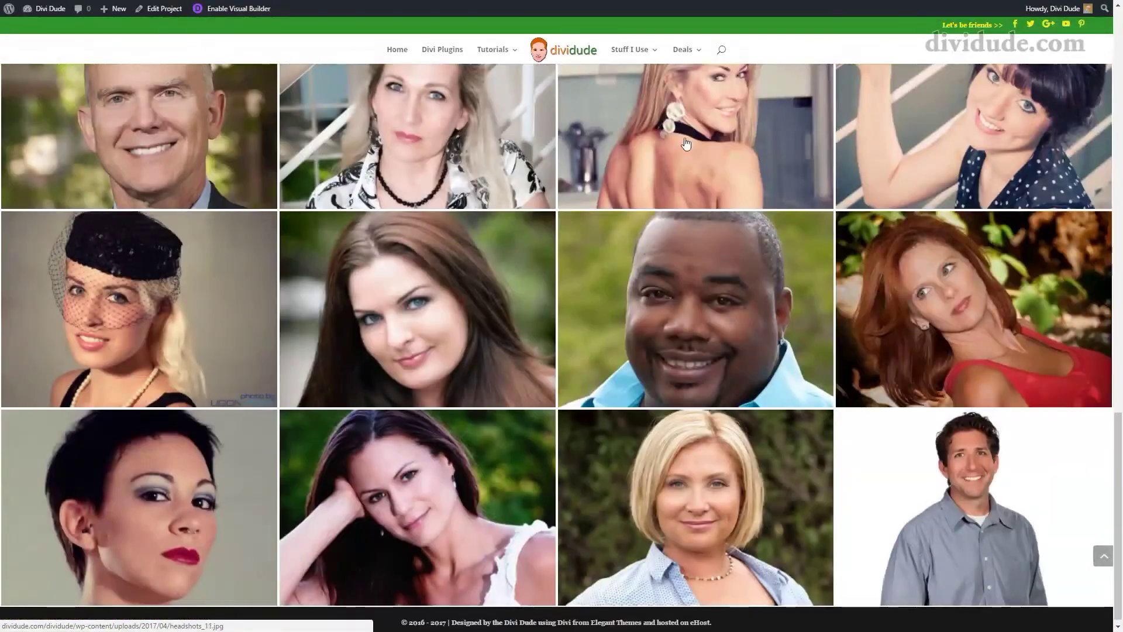
{"action": "key", "text": "ctrl+w"}
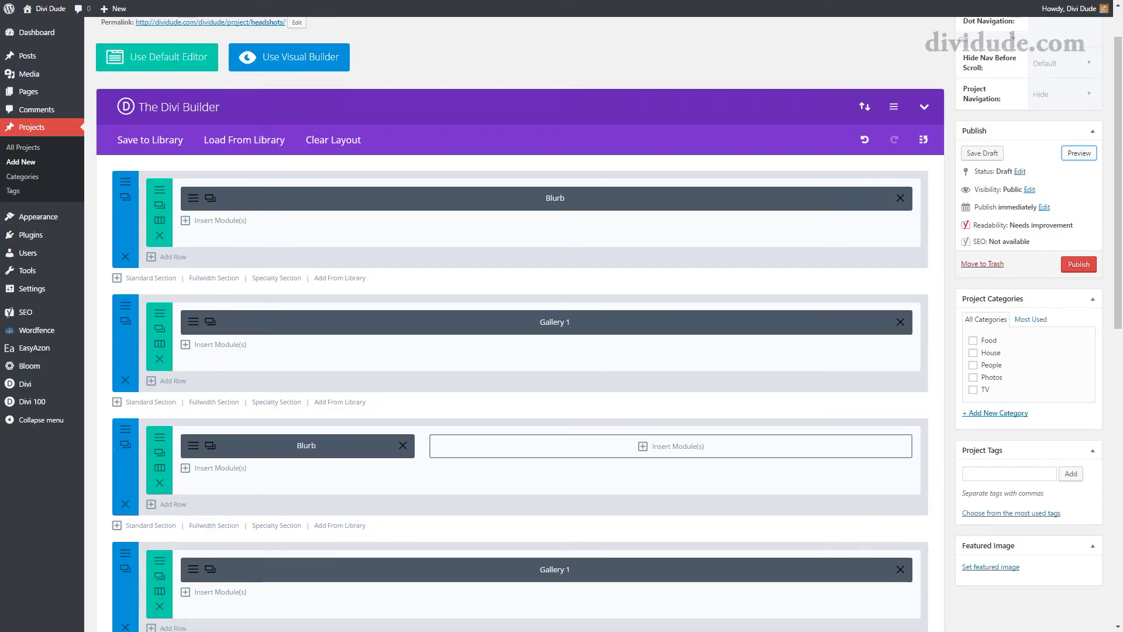
Step: Duplicate the Headline 2 blurb section and move the copy below the second gallery section
{"action": "scroll", "coordinate": [503, 301], "scroll_direction": "down", "scroll_amount": 4}
{"action": "scroll", "coordinate": [221, 262], "scroll_direction": "up", "scroll_amount": 1}
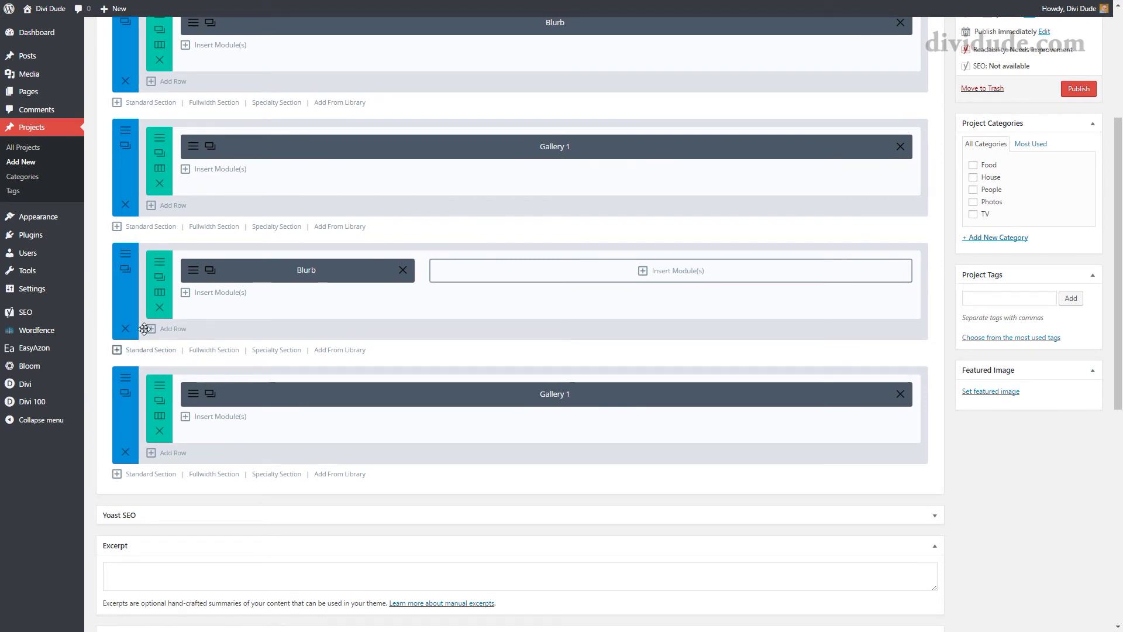
{"action": "left_click", "coordinate": [125, 270]}
{"action": "scroll", "coordinate": [171, 285], "scroll_direction": "down", "scroll_amount": 3}
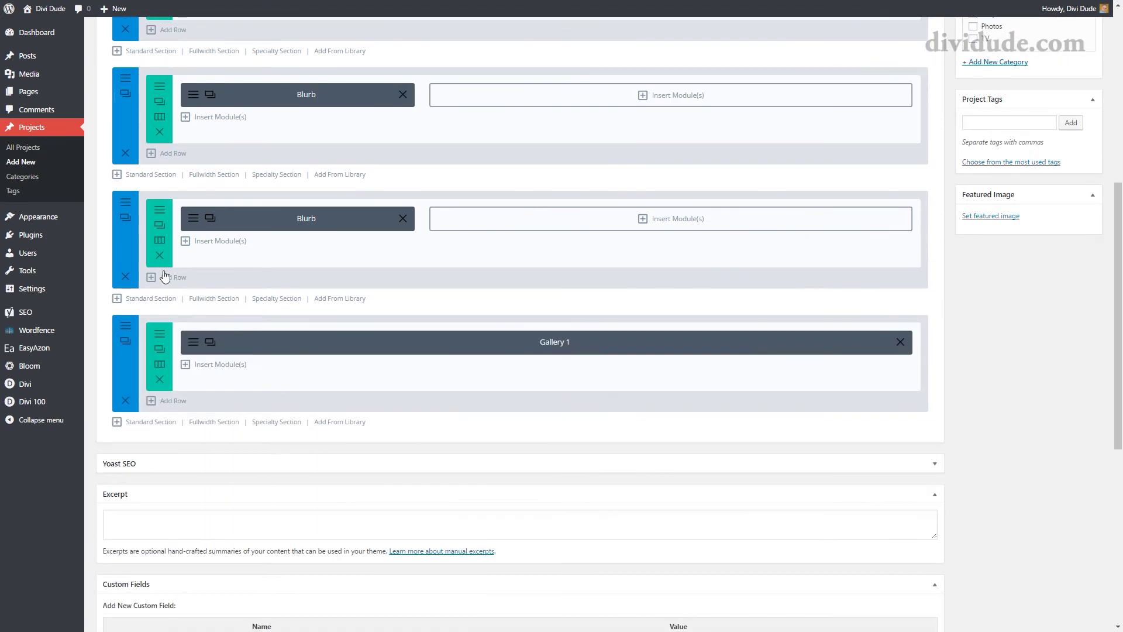
{"action": "left_click_drag", "start_coordinate": [132, 244], "coordinate": [111, 375]}
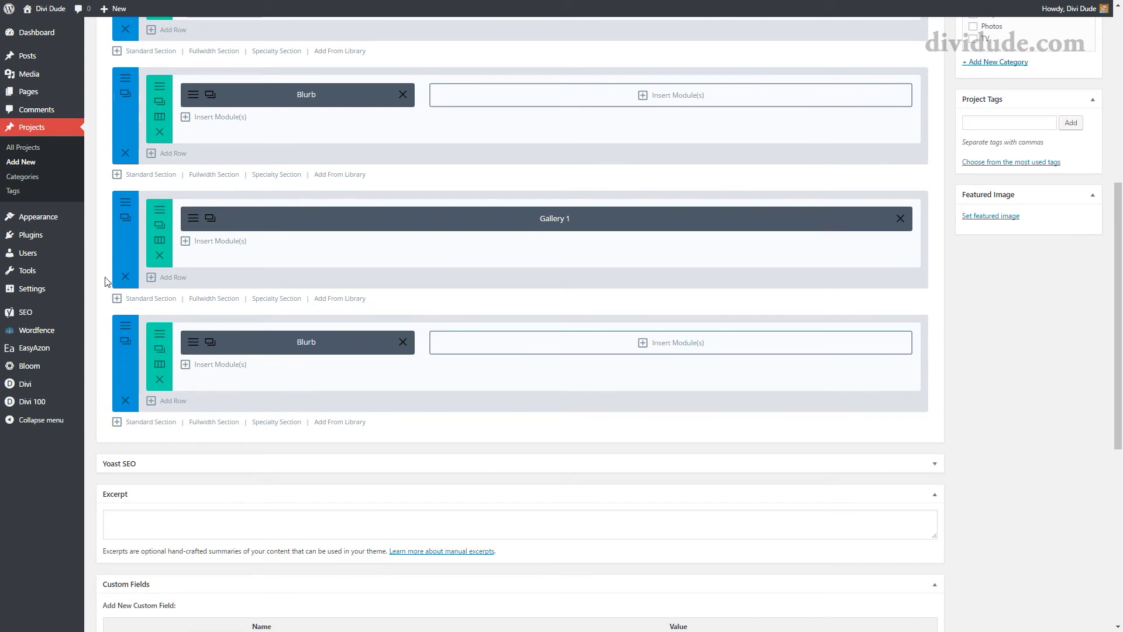
Step: Add a 2/3 + 1/3 row to the last section, move the blurb into its 1/3 column, and delete the emptied row
{"action": "left_click", "coordinate": [173, 400]}
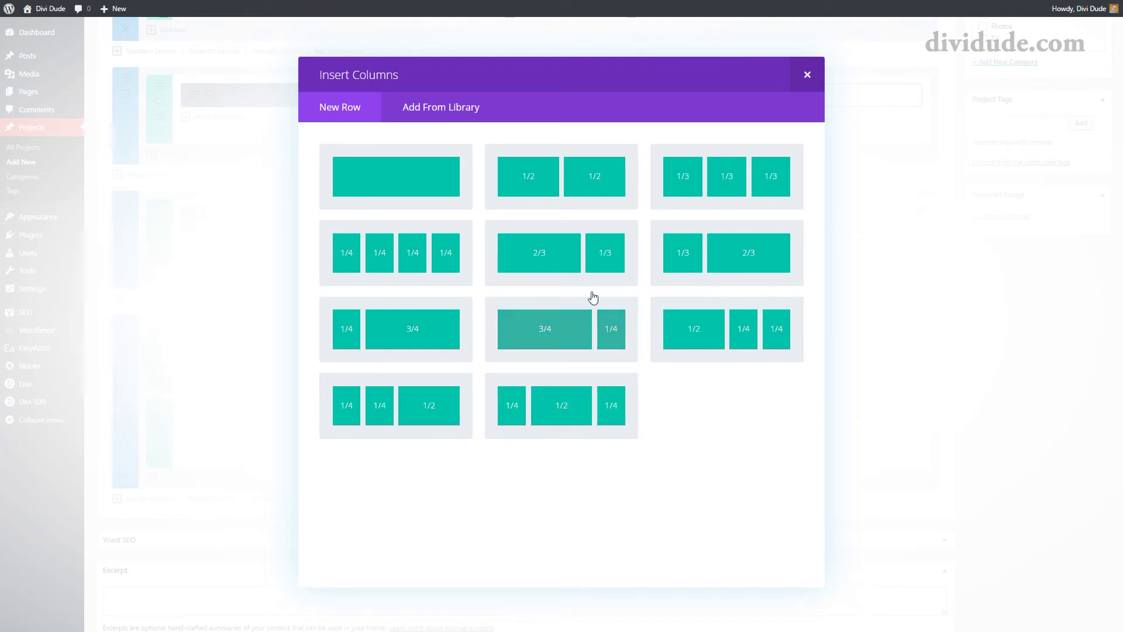
{"action": "left_click", "coordinate": [588, 259]}
{"action": "left_click_drag", "start_coordinate": [359, 351], "coordinate": [866, 428]}
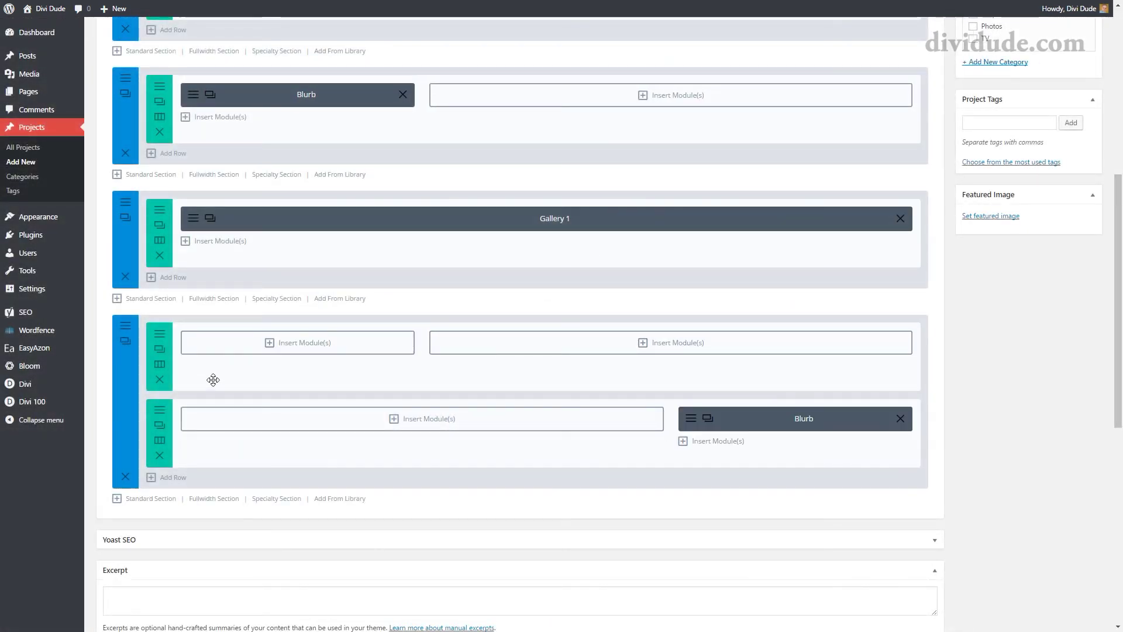
{"action": "left_click", "coordinate": [159, 379]}
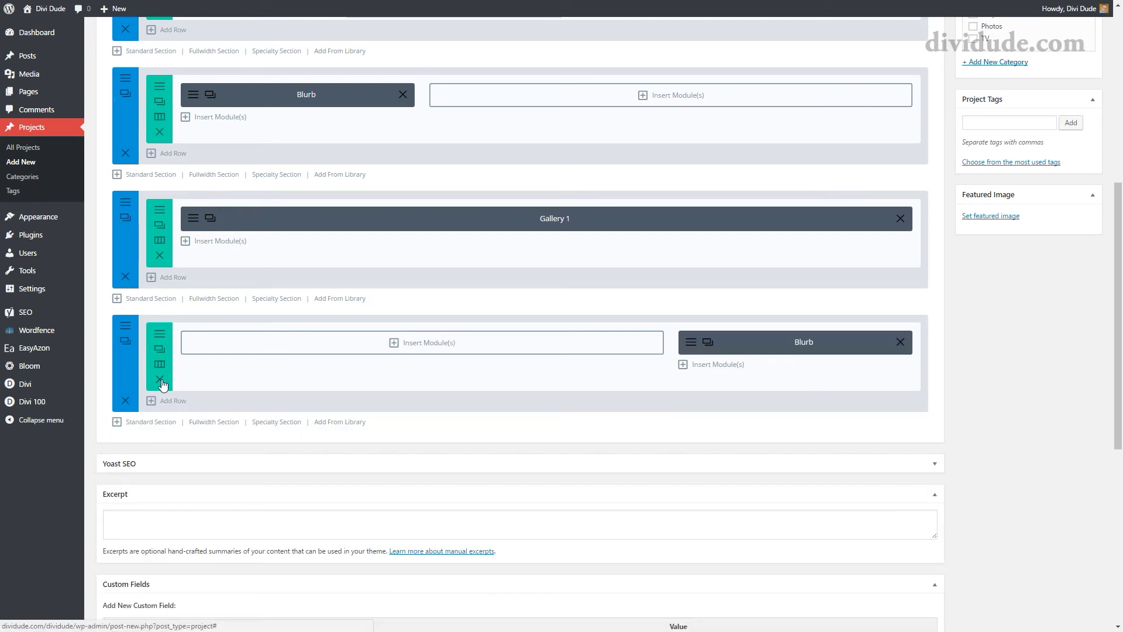
Step: Open the last section's blurb for editing and join its two lorem ipsum content paragraphs into one
{"action": "left_click", "coordinate": [689, 344]}
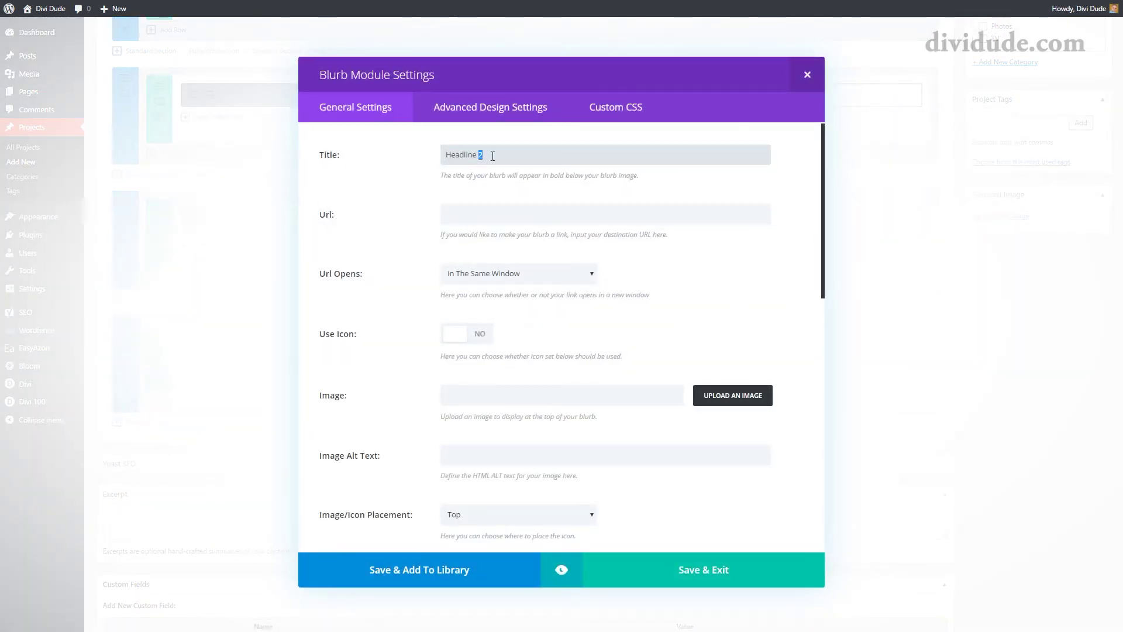
{"action": "scroll", "coordinate": [586, 301], "scroll_direction": "down", "scroll_amount": 5}
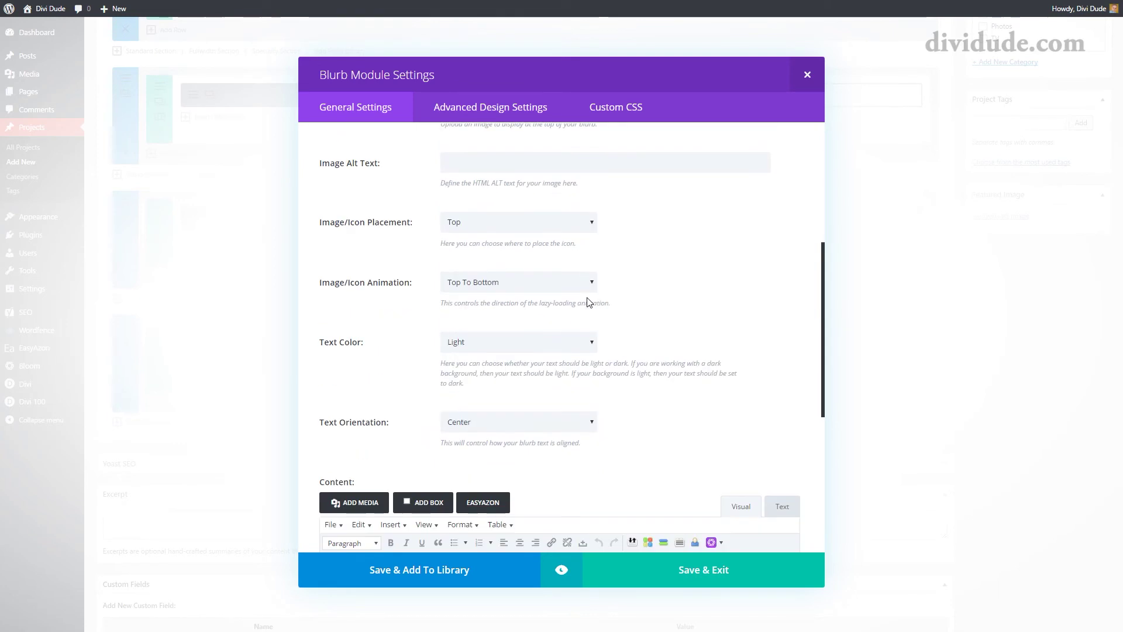
{"action": "scroll", "coordinate": [544, 400], "scroll_direction": "down", "scroll_amount": 4}
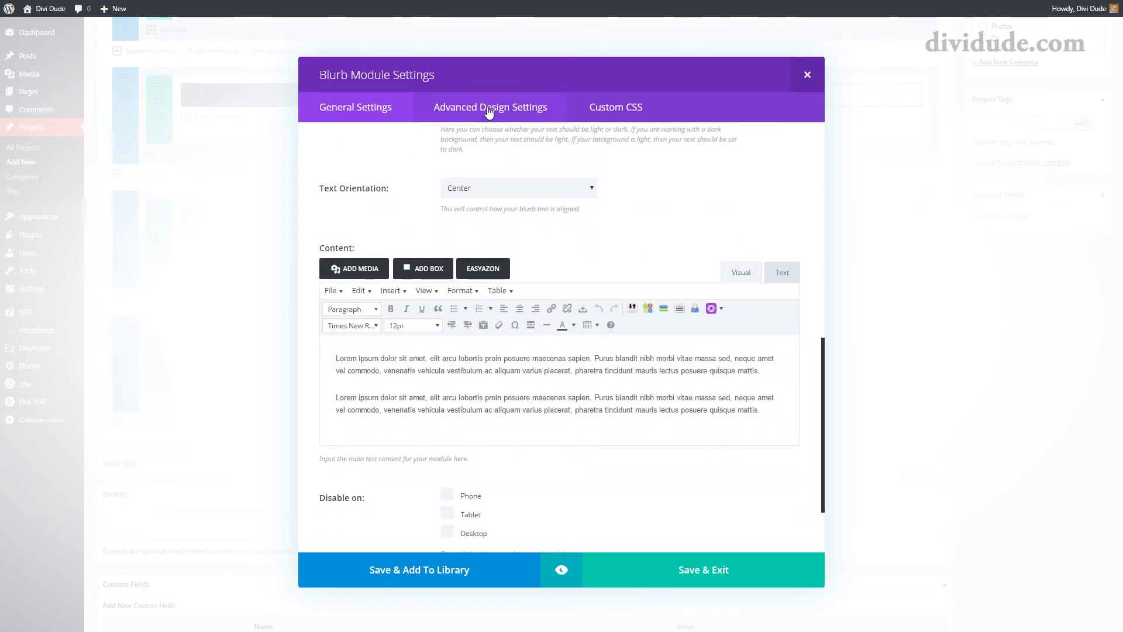
{"action": "left_click_drag", "start_coordinate": [714, 406], "coordinate": [596, 393]}
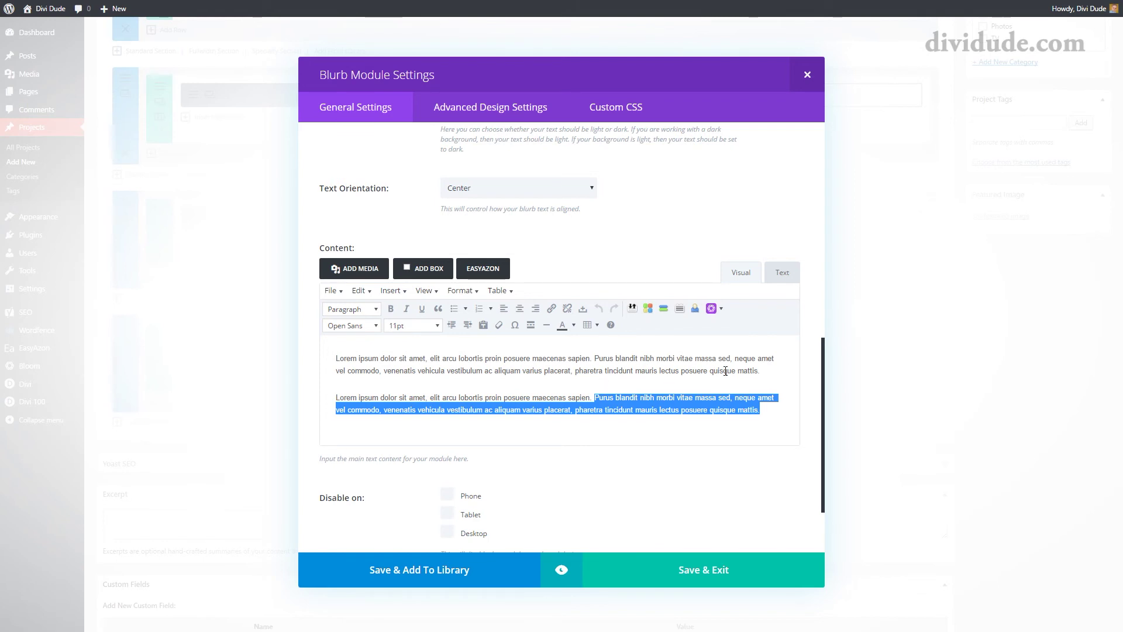
{"action": "left_click", "coordinate": [764, 371]}
{"action": "key", "text": "Delete"}
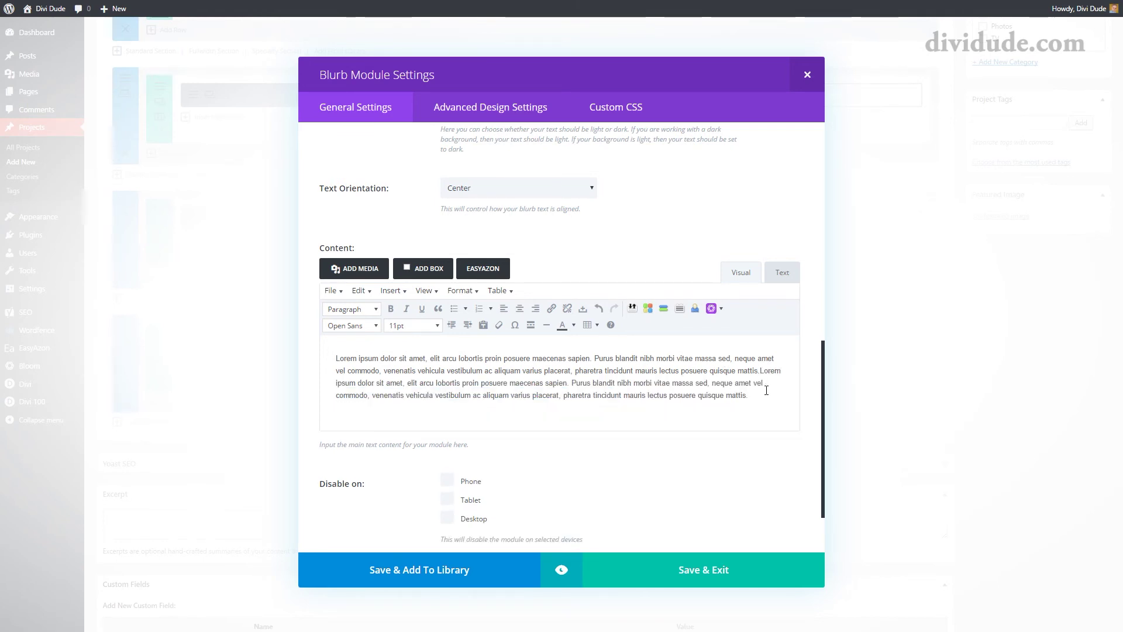
Step: Set the blurb's background color to translucent yellow rgba(240,255,35,0.7) and its border color to yellow #f0ff23
{"action": "left_click", "coordinate": [491, 109]}
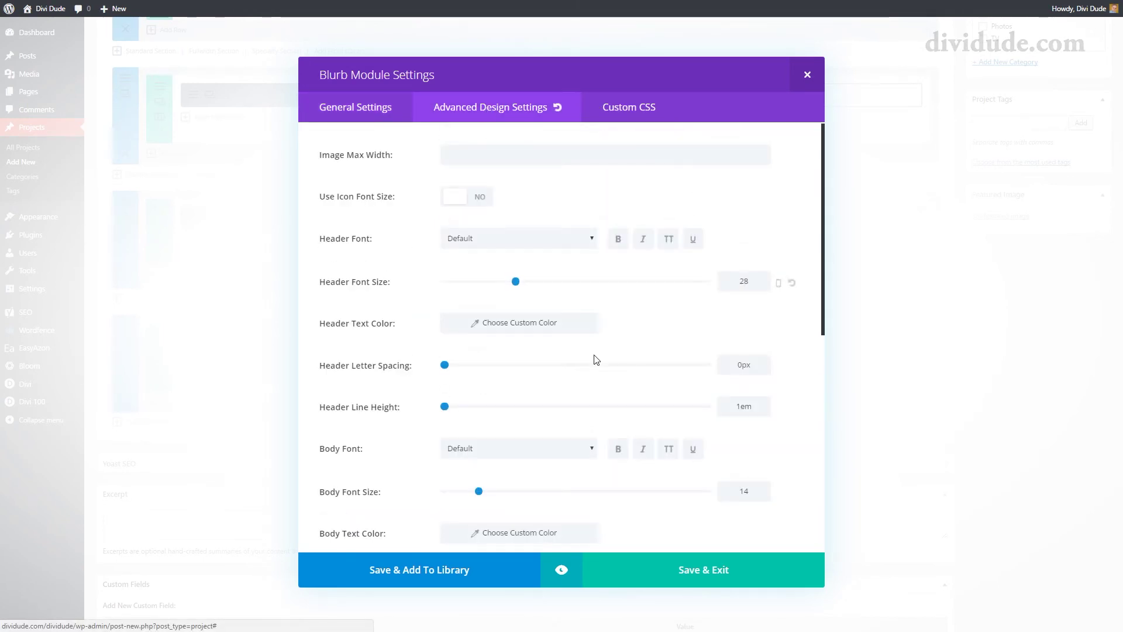
{"action": "scroll", "coordinate": [595, 322], "scroll_direction": "down", "scroll_amount": 5}
{"action": "scroll", "coordinate": [594, 355], "scroll_direction": "down", "scroll_amount": 3}
{"action": "left_click", "coordinate": [519, 223]}
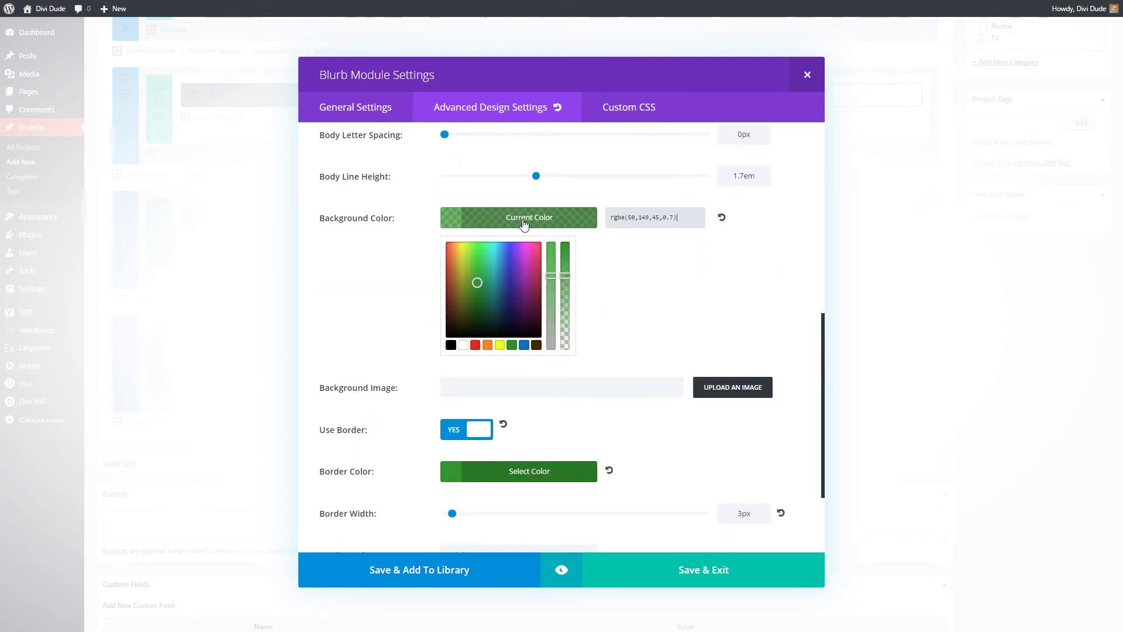
{"action": "left_click", "coordinate": [500, 346]}
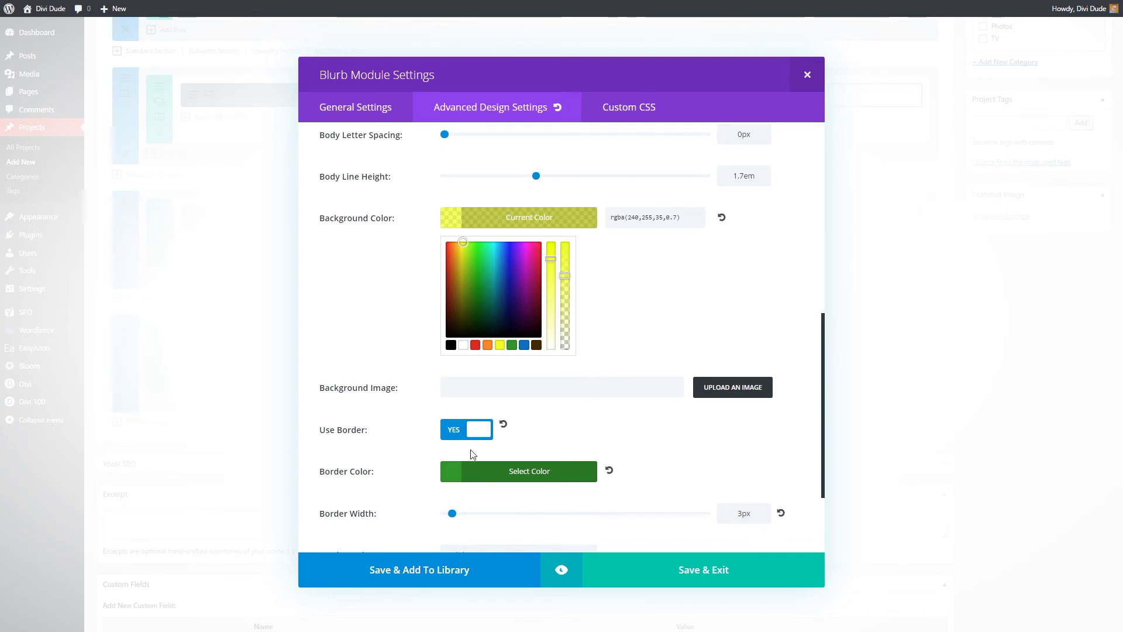
{"action": "left_click", "coordinate": [503, 471]}
{"action": "left_click", "coordinate": [500, 471]}
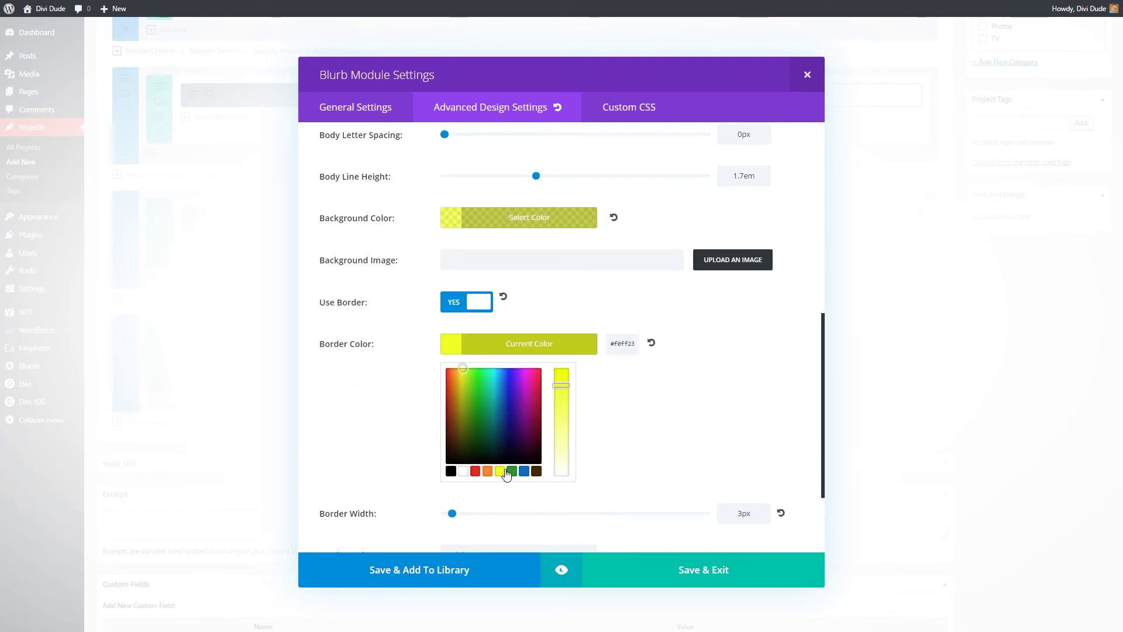
Step: Set the blurb's text color to Dark and save the blurb module
{"action": "left_click", "coordinate": [355, 107]}
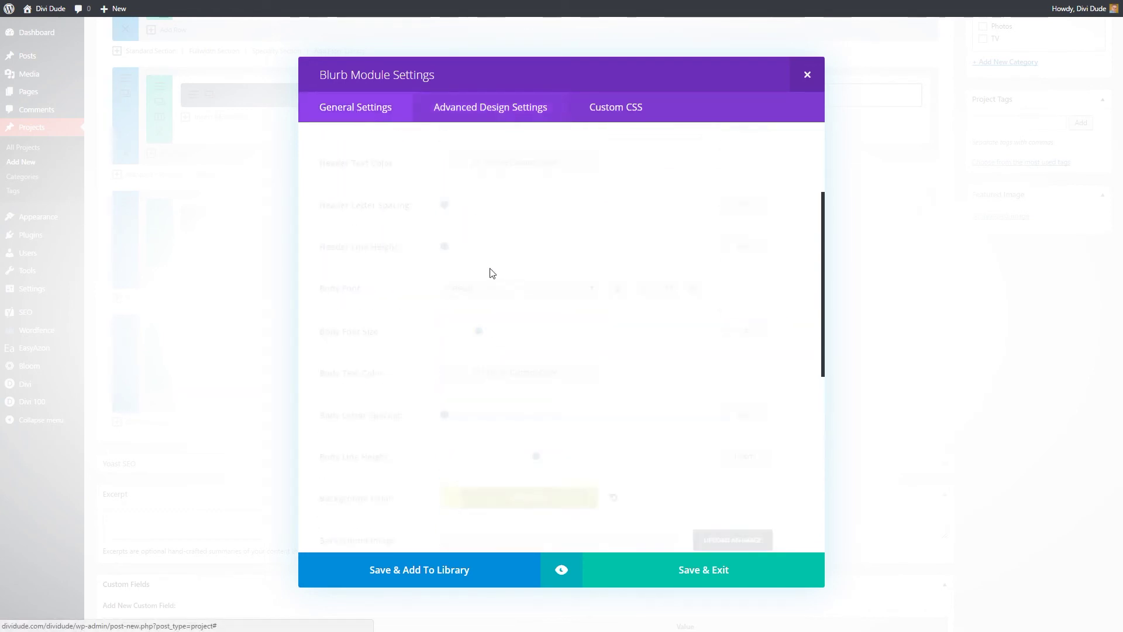
{"action": "scroll", "coordinate": [544, 409], "scroll_direction": "down", "scroll_amount": 3}
{"action": "left_click", "coordinate": [497, 461]}
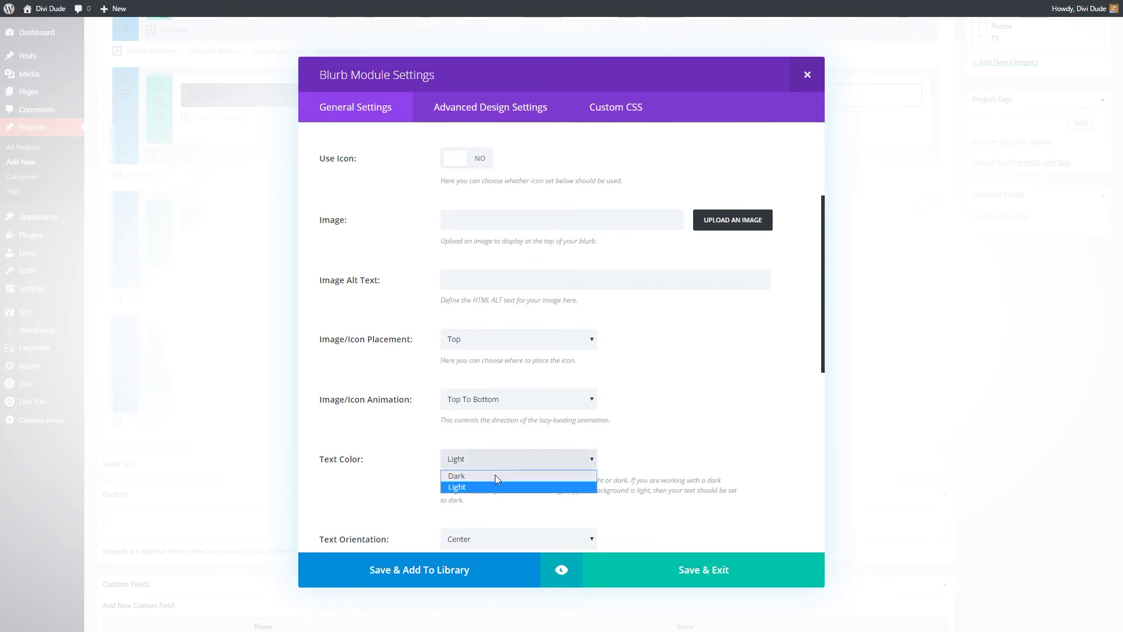
{"action": "left_click", "coordinate": [501, 476]}
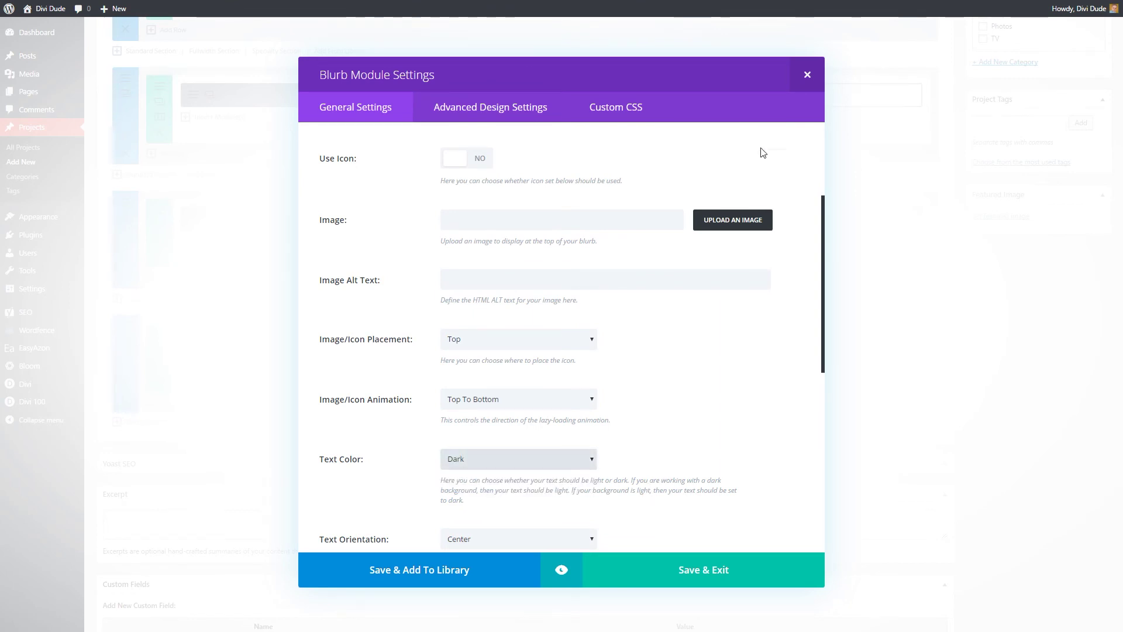
{"action": "left_click", "coordinate": [704, 571]}
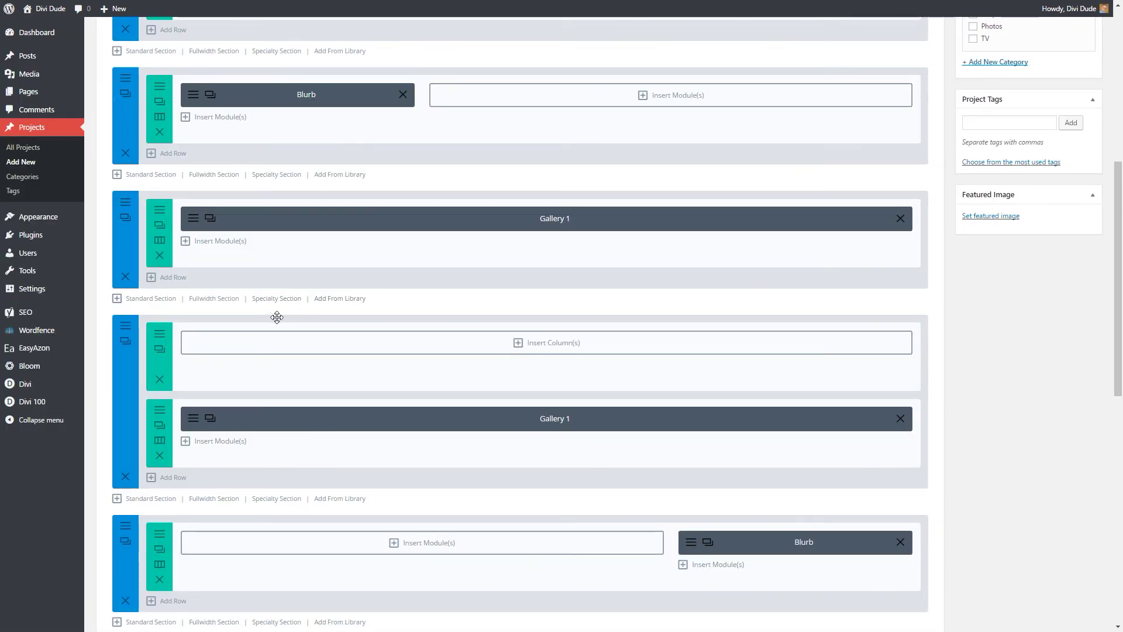
Step: Move the copied gallery section below the last blurb section and delete its empty row
{"action": "scroll", "coordinate": [275, 316], "scroll_direction": "down", "scroll_amount": 4}
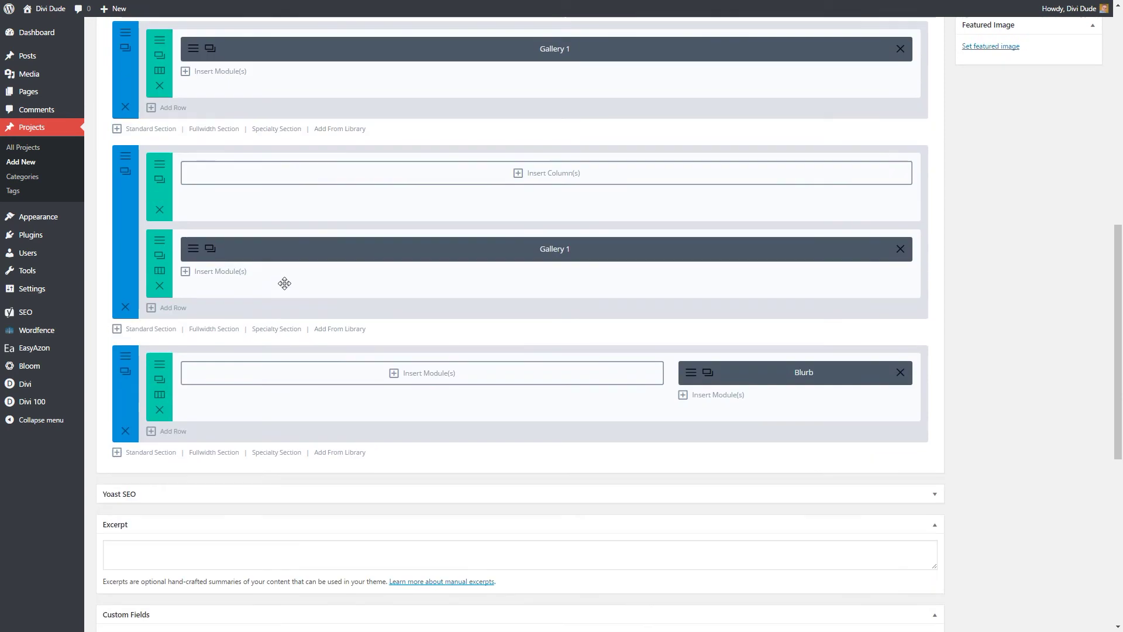
{"action": "left_click_drag", "start_coordinate": [133, 223], "coordinate": [185, 314]}
{"action": "left_click", "coordinate": [159, 327]}
{"action": "scroll", "coordinate": [381, 254], "scroll_direction": "up", "scroll_amount": 1}
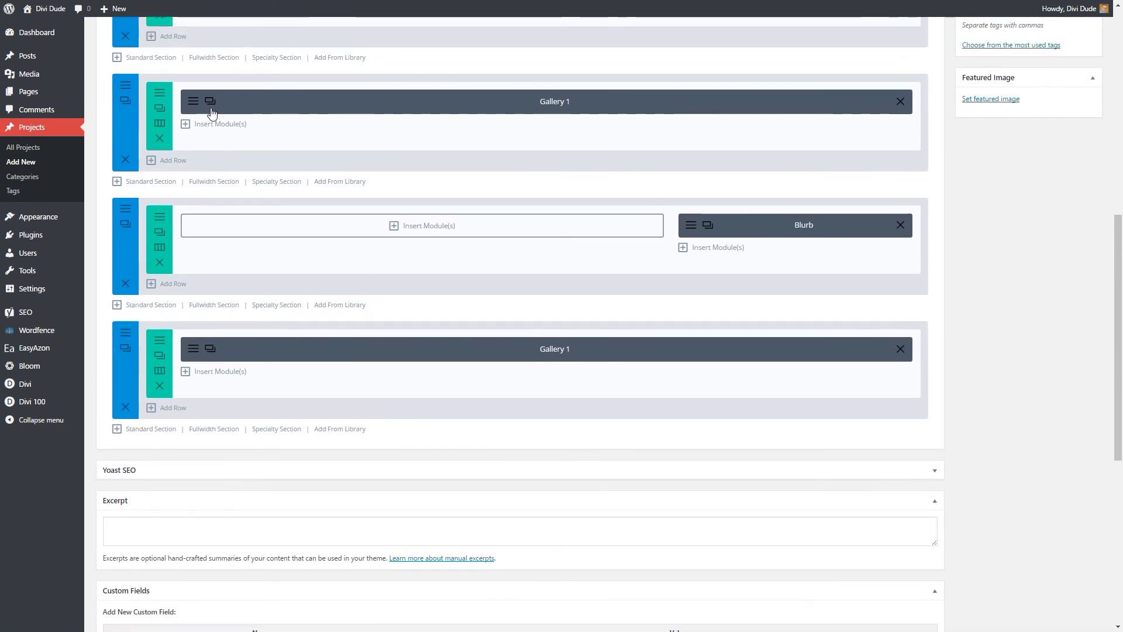
Step: Change the second gallery module's admin label to Gallery 2 and save the module
{"action": "left_click", "coordinate": [597, 354]}
{"action": "scroll", "coordinate": [521, 296], "scroll_direction": "down", "scroll_amount": 3}
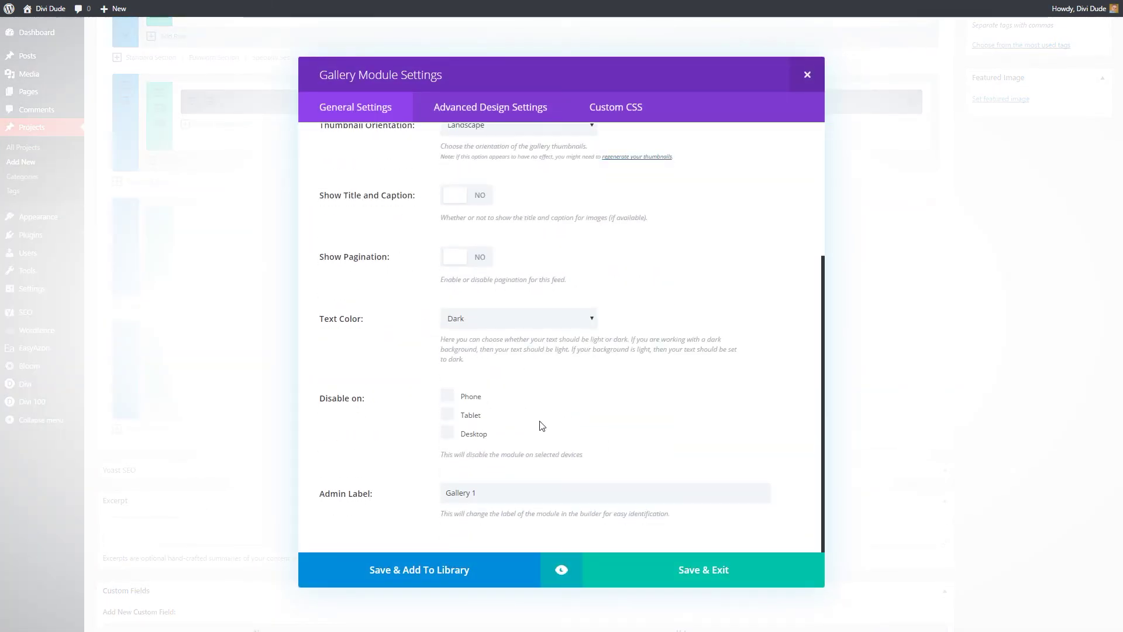
{"action": "double_click", "coordinate": [488, 492]}
{"action": "type", "text": "2"}
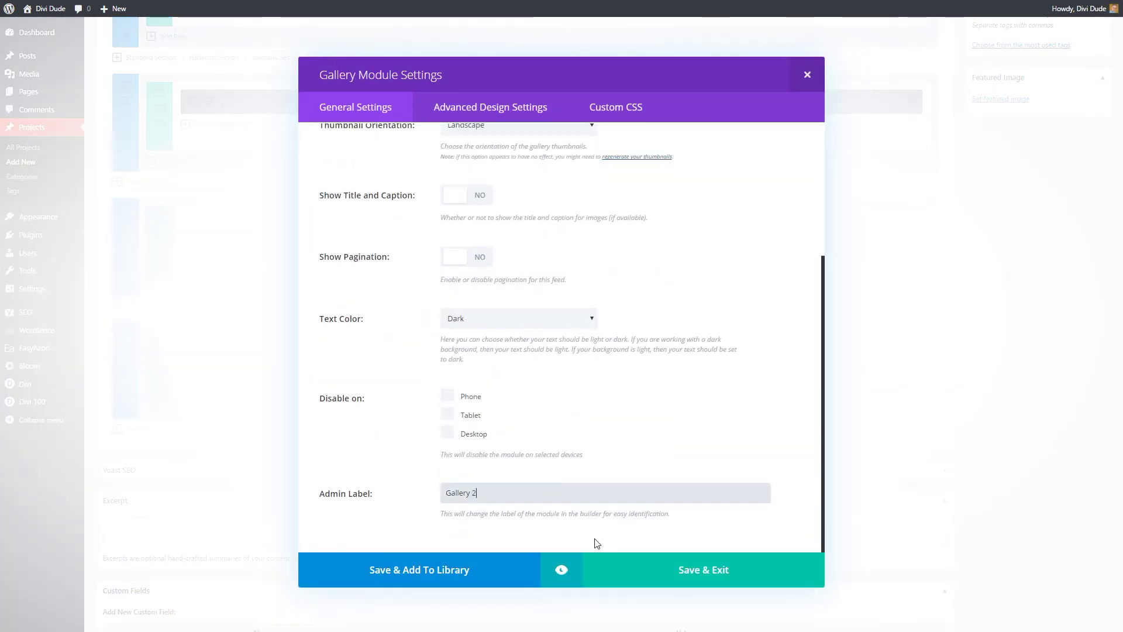
{"action": "left_click", "coordinate": [700, 566]}
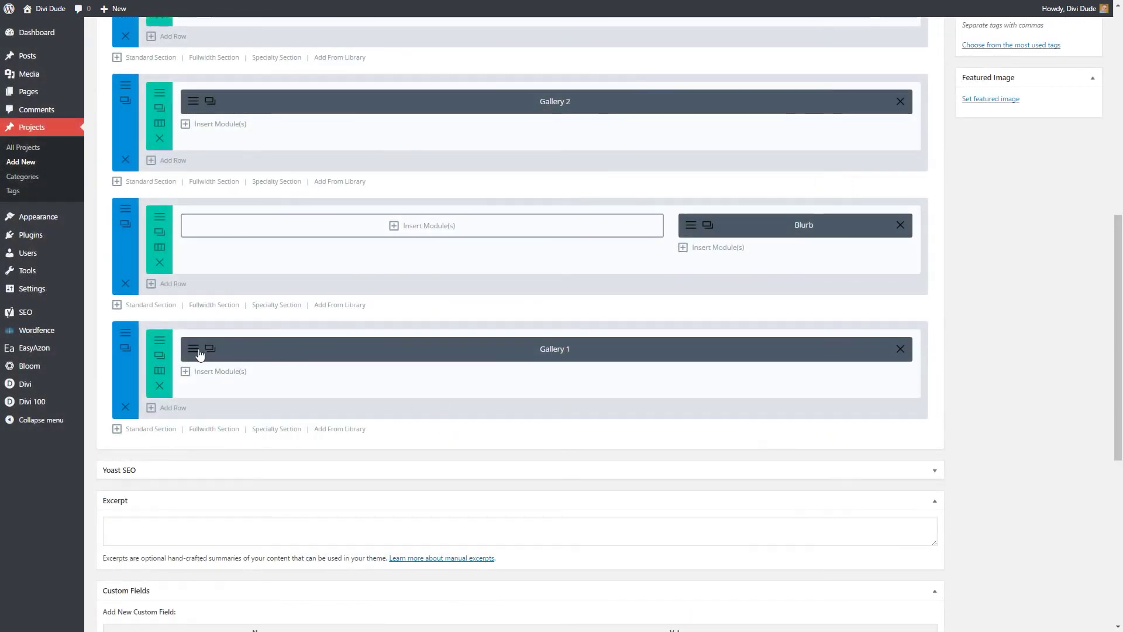
Step: Set the last gallery module's admin label to Gallery 3 and its images number to 8
{"action": "left_click", "coordinate": [195, 354]}
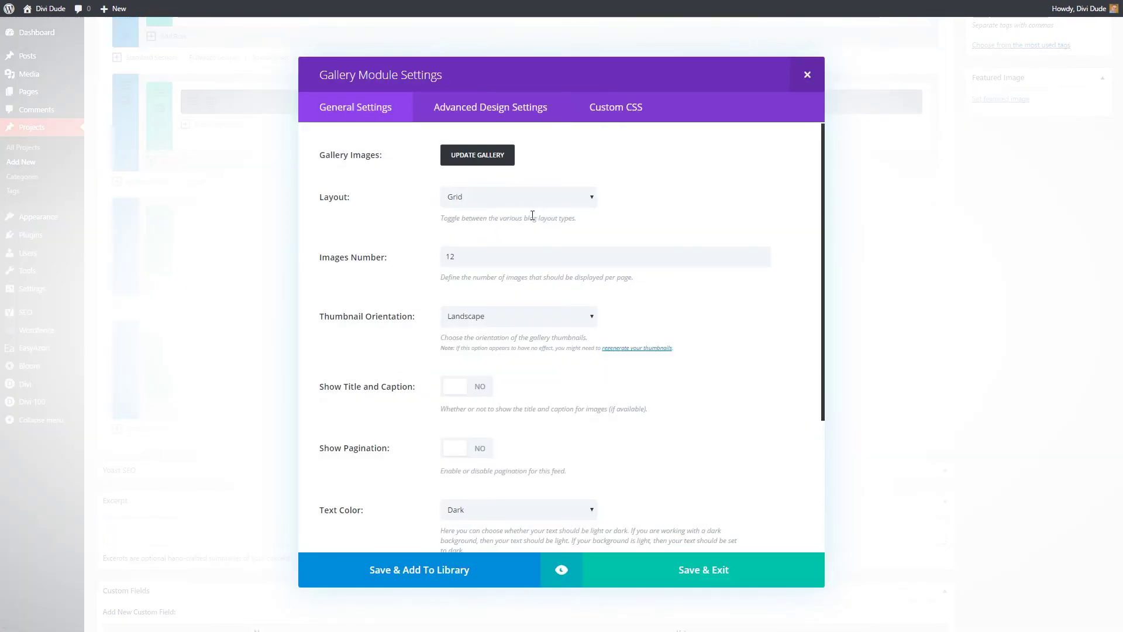
{"action": "scroll", "coordinate": [499, 276], "scroll_direction": "down", "scroll_amount": 4}
{"action": "left_click", "coordinate": [483, 494]}
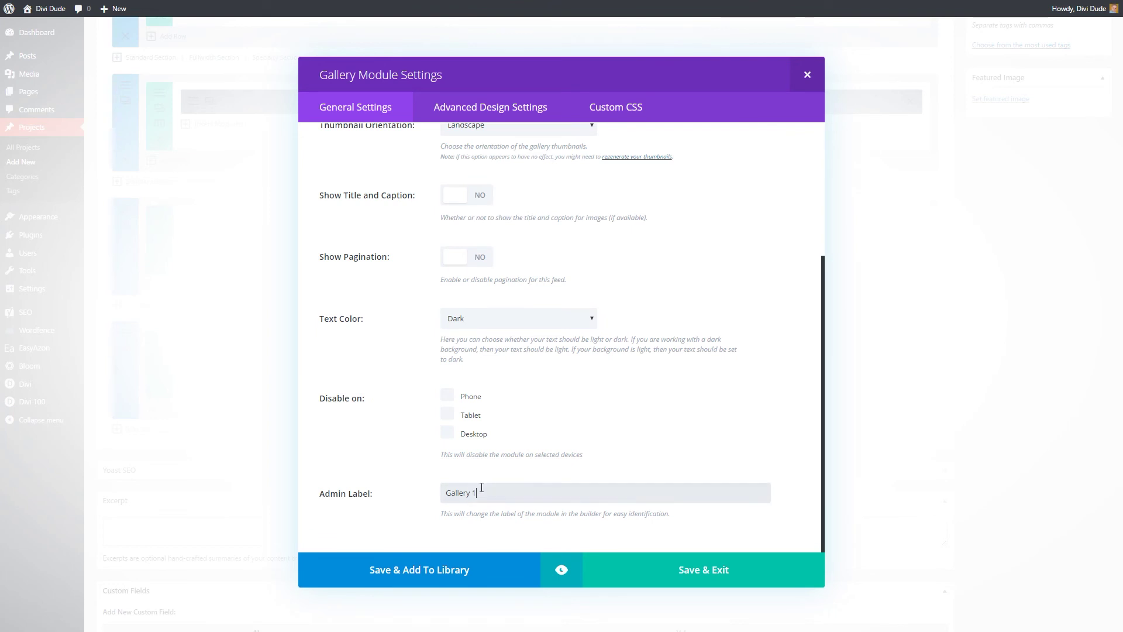
{"action": "double_click", "coordinate": [475, 493]}
{"action": "type", "text": "3"}
{"action": "scroll", "coordinate": [600, 455], "scroll_direction": "up", "scroll_amount": 3}
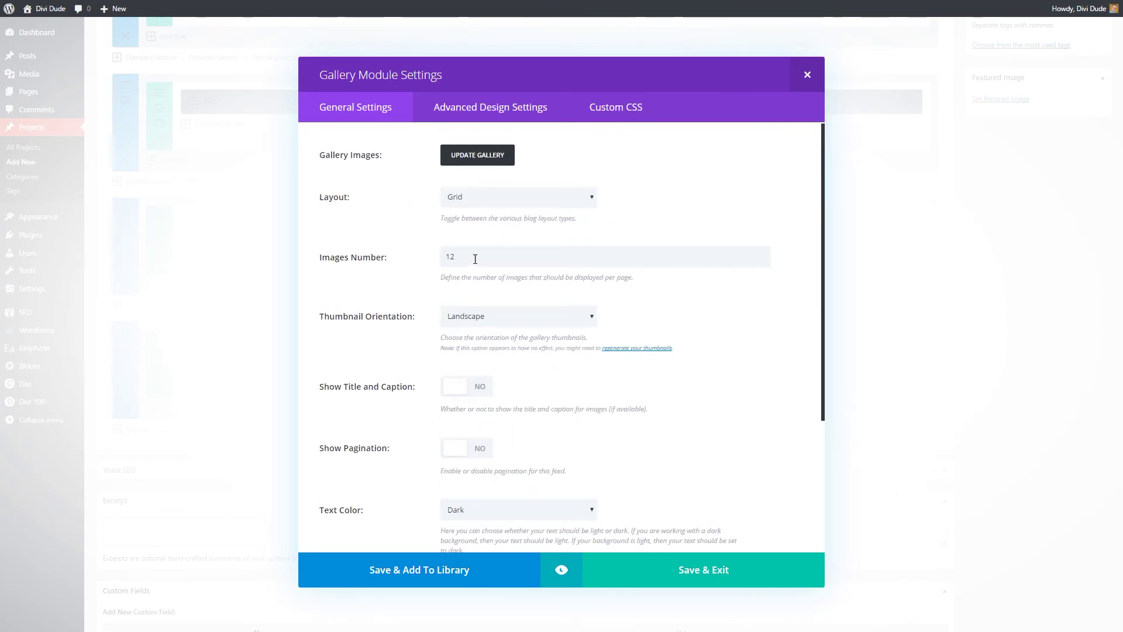
{"action": "left_click_drag", "start_coordinate": [476, 260], "coordinate": [413, 263]}
{"action": "type", "text": "8"}
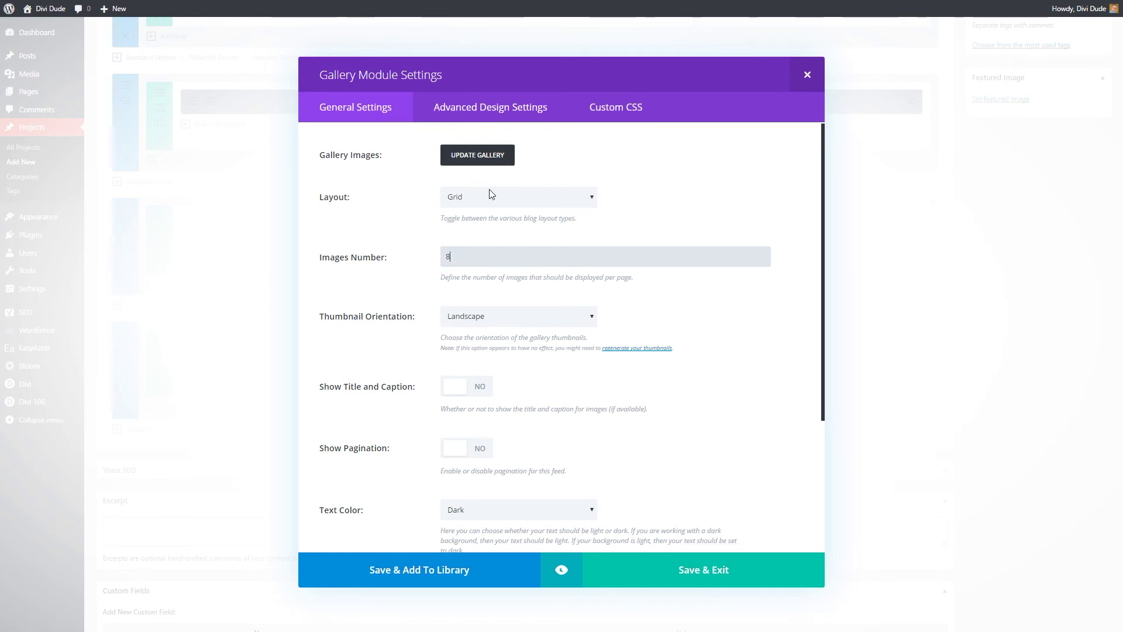
Step: Add eight more headshots from the media library to the last gallery, from the woman in pink through headshots_28
{"action": "left_click", "coordinate": [497, 156]}
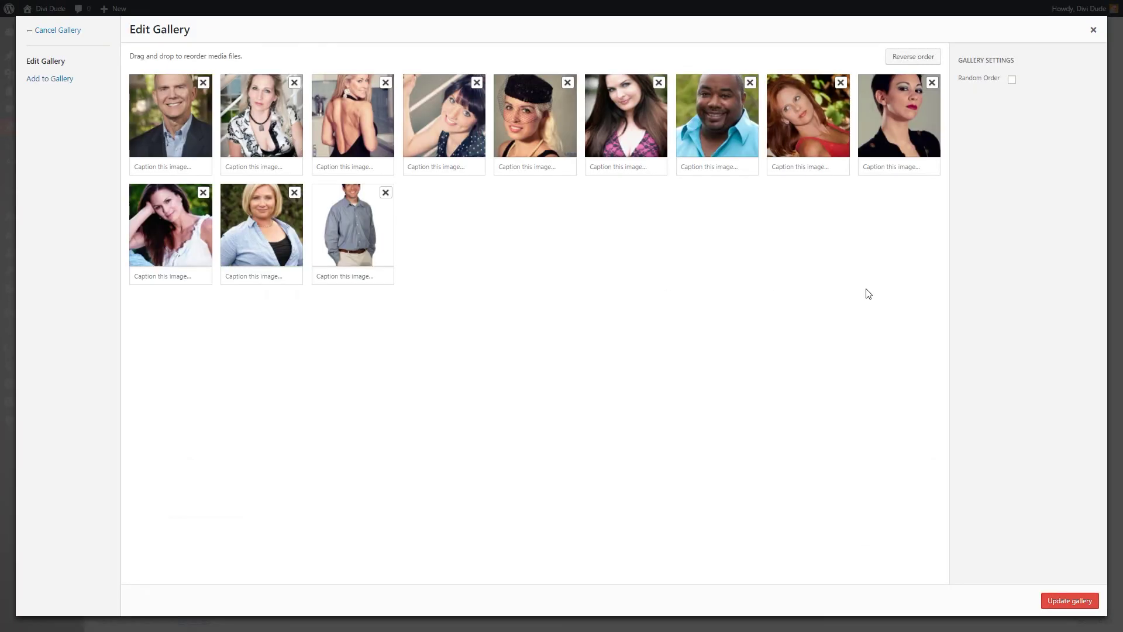
{"action": "left_click", "coordinate": [52, 82]}
{"action": "left_click", "coordinate": [813, 129]}
{"action": "left_click", "coordinate": [733, 129]}
{"action": "left_click", "coordinate": [651, 128]}
{"action": "left_click", "coordinate": [556, 140]}
{"action": "left_click", "coordinate": [490, 141]}
{"action": "left_click", "coordinate": [391, 142]}
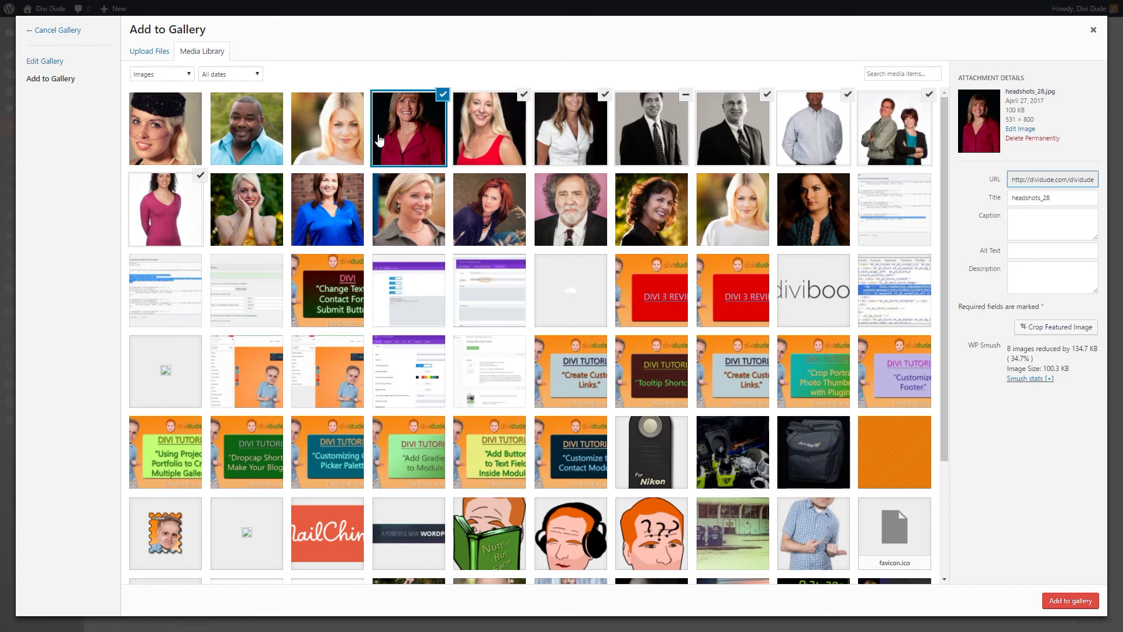
{"action": "left_click", "coordinate": [1060, 602]}
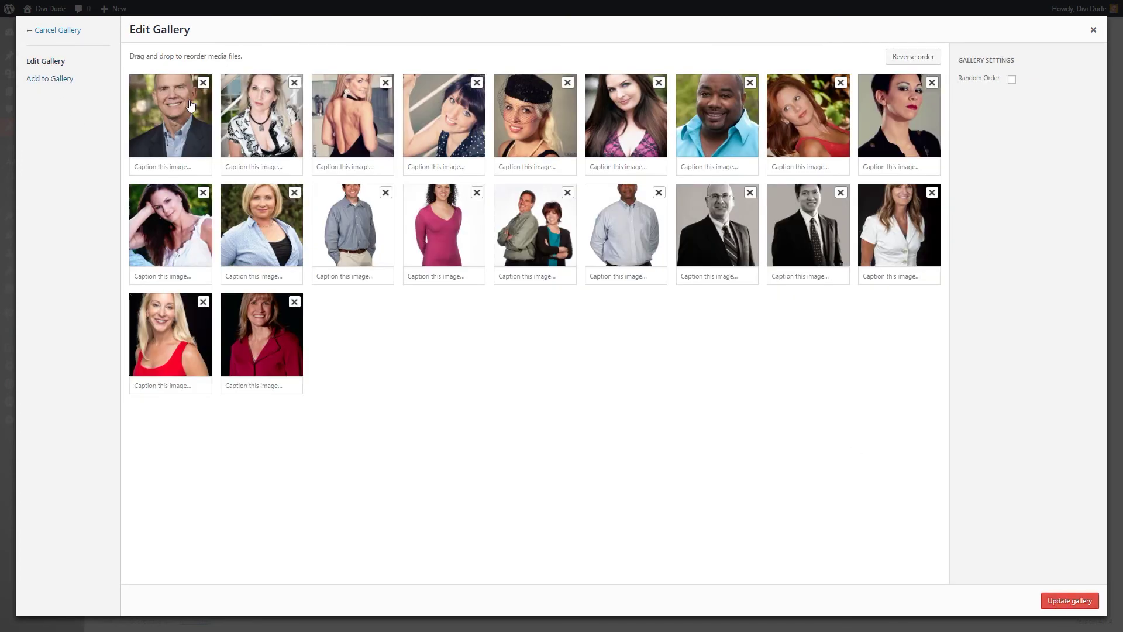
Step: Remove the first twelve images from the last gallery, update it, and save the gallery module
{"action": "left_click", "coordinate": [203, 83]}
{"action": "left_click", "coordinate": [203, 84]}
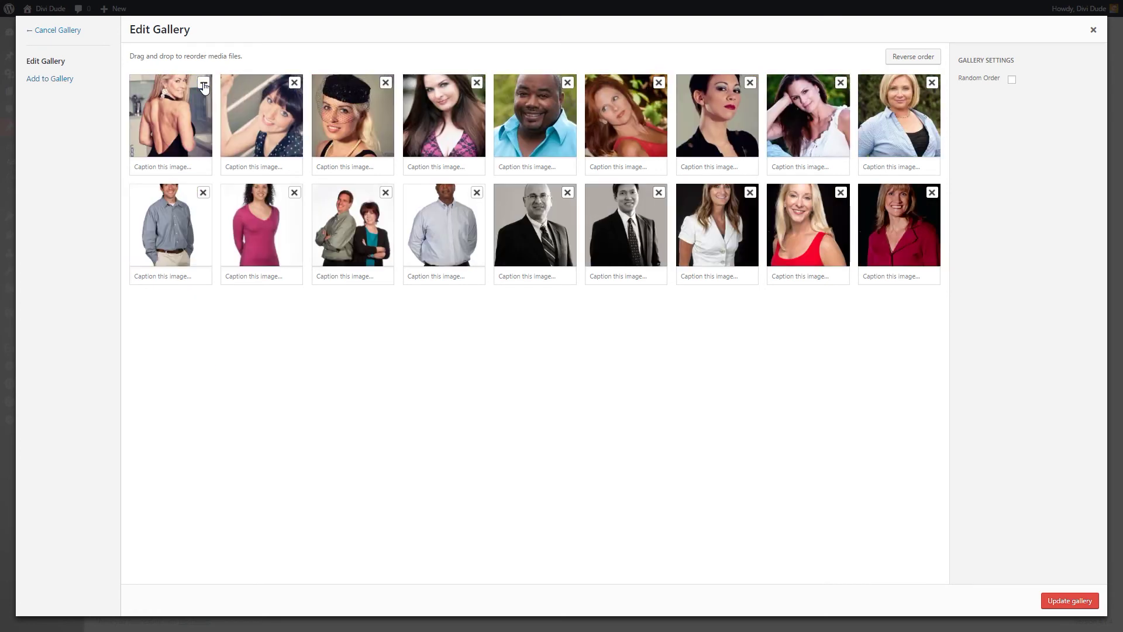
{"action": "left_click", "coordinate": [203, 84]}
{"action": "left_click", "coordinate": [203, 84]}
{"action": "left_click", "coordinate": [203, 84]}
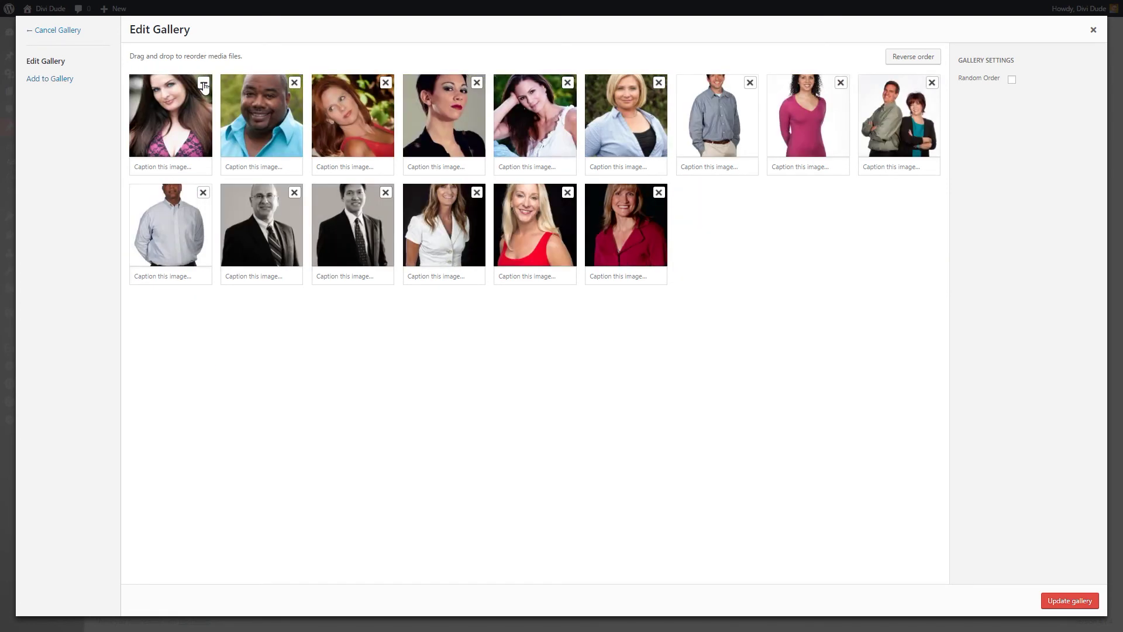
{"action": "left_click", "coordinate": [203, 83]}
{"action": "left_click", "coordinate": [203, 84]}
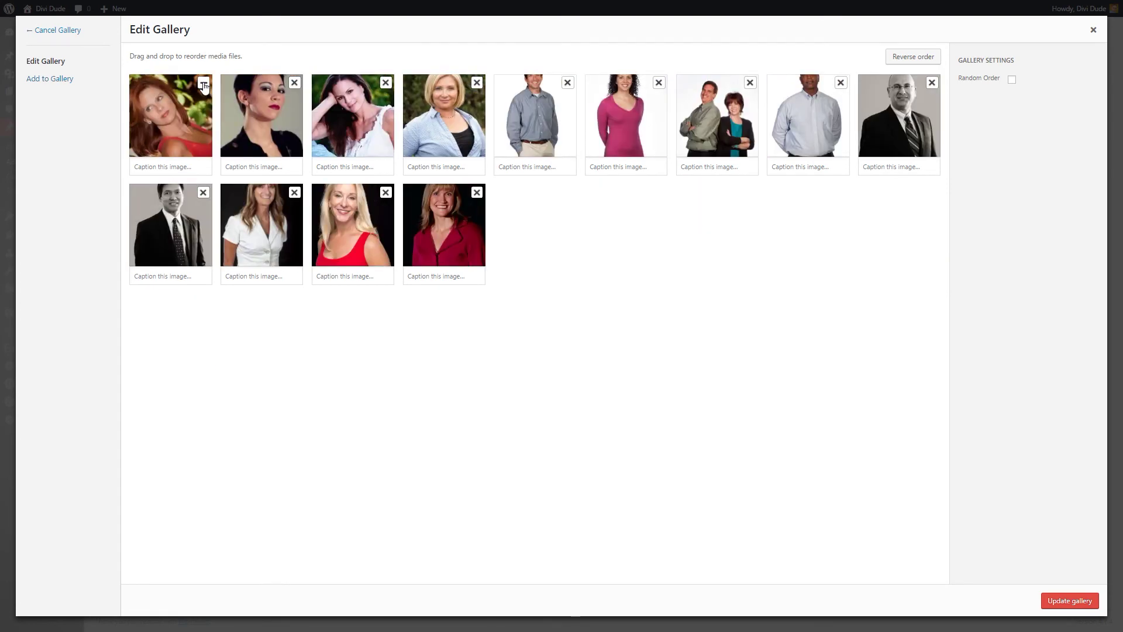
{"action": "left_click", "coordinate": [203, 84]}
{"action": "left_click", "coordinate": [203, 84]}
{"action": "left_click", "coordinate": [203, 84]}
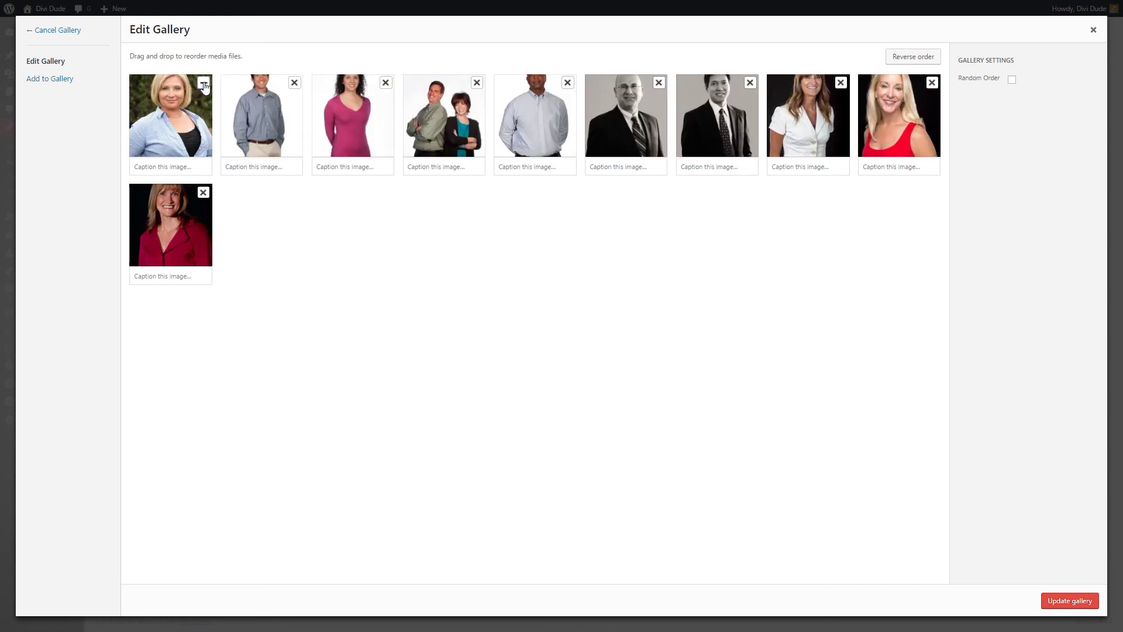
{"action": "left_click", "coordinate": [203, 84]}
{"action": "left_click", "coordinate": [203, 84]}
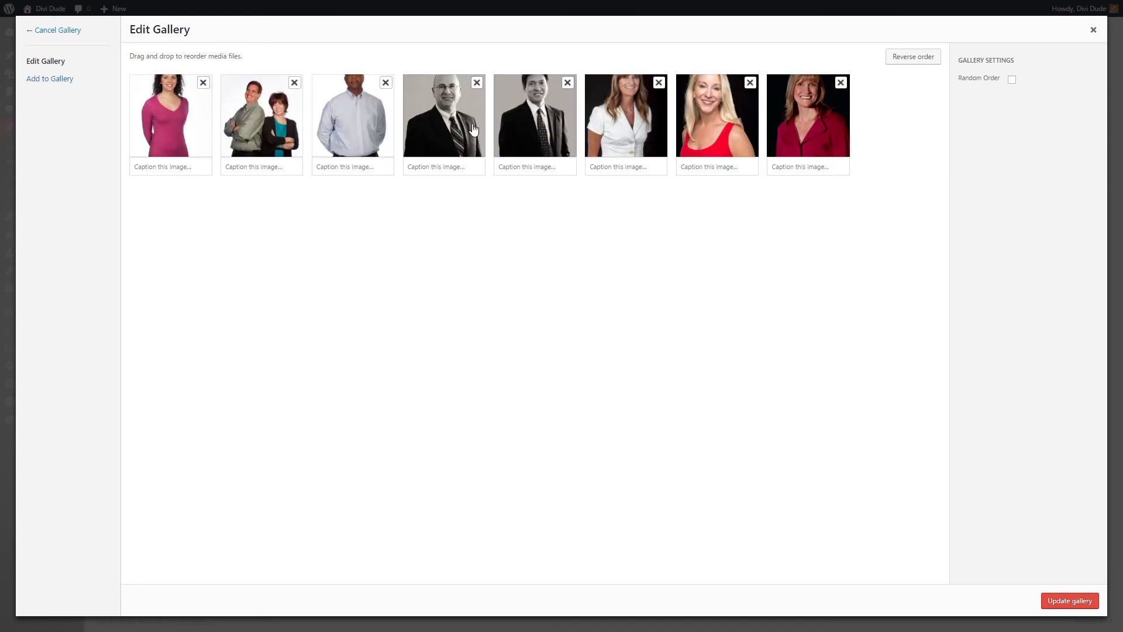
{"action": "left_click", "coordinate": [1060, 602]}
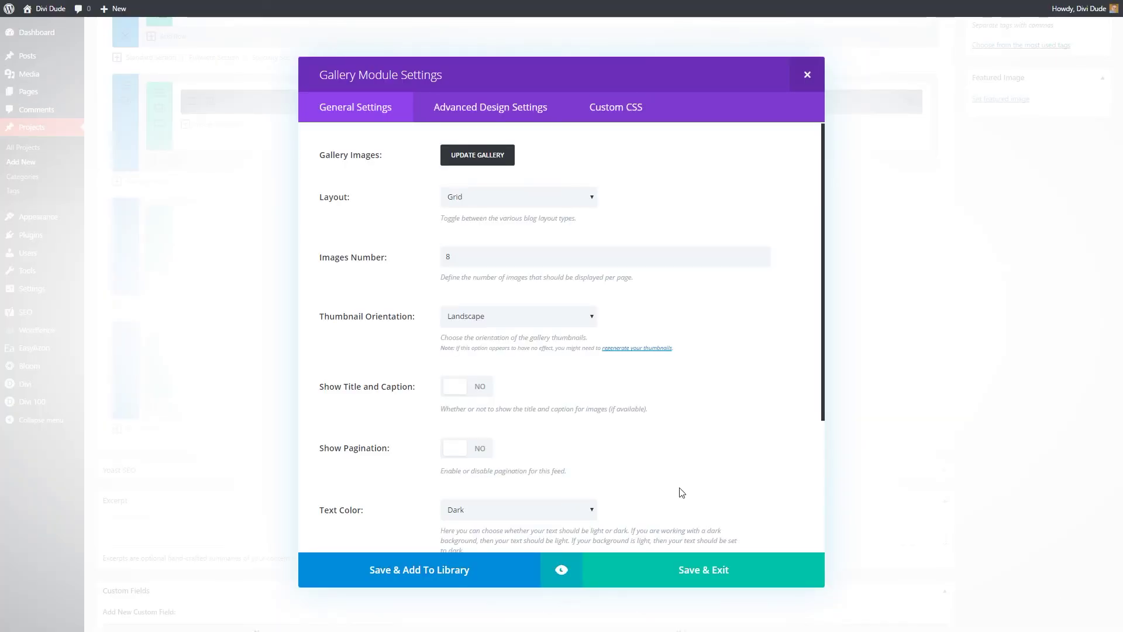
{"action": "left_click", "coordinate": [716, 579]}
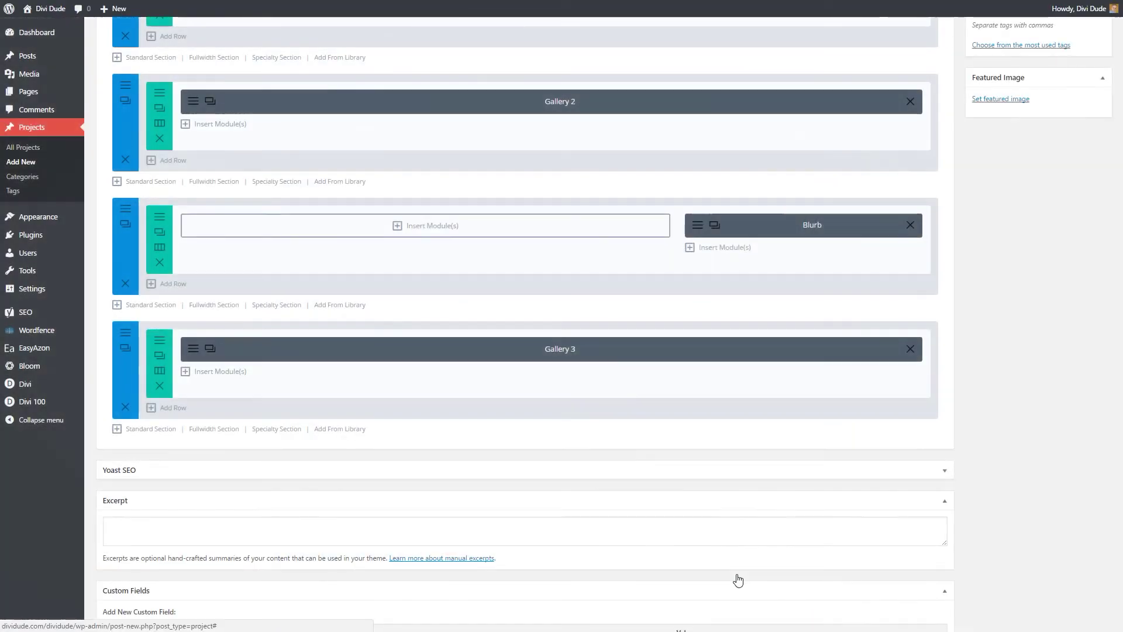
Step: Preview the project page and examine the yellow blurb section and the third gallery at the end of the page
{"action": "scroll", "coordinate": [1023, 393], "scroll_direction": "up", "scroll_amount": 10}
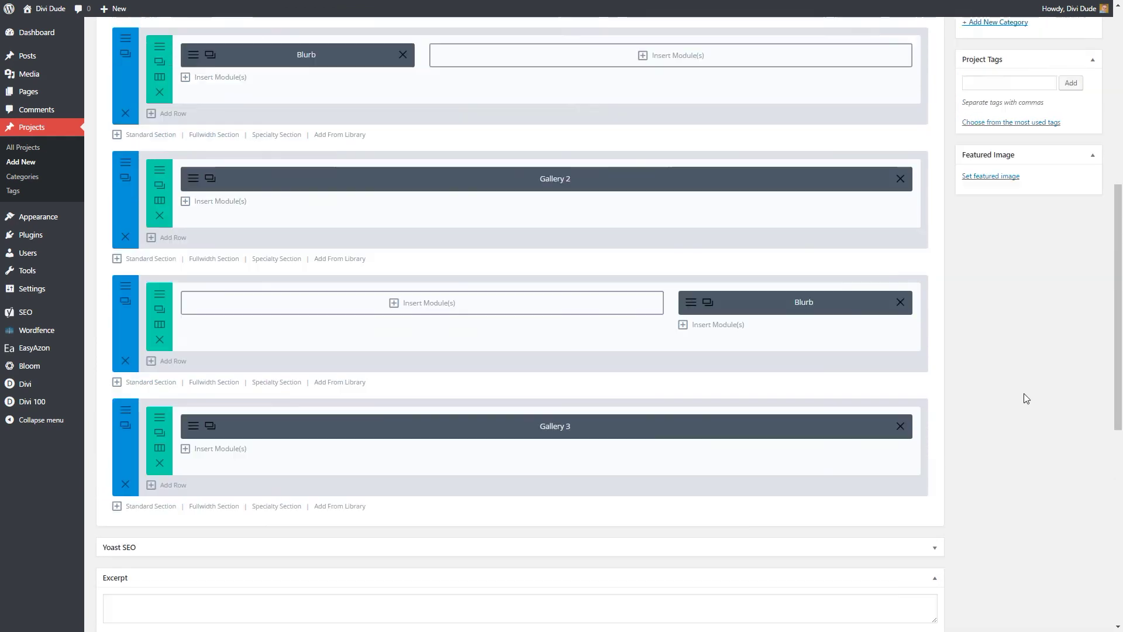
{"action": "left_click", "coordinate": [1078, 211]}
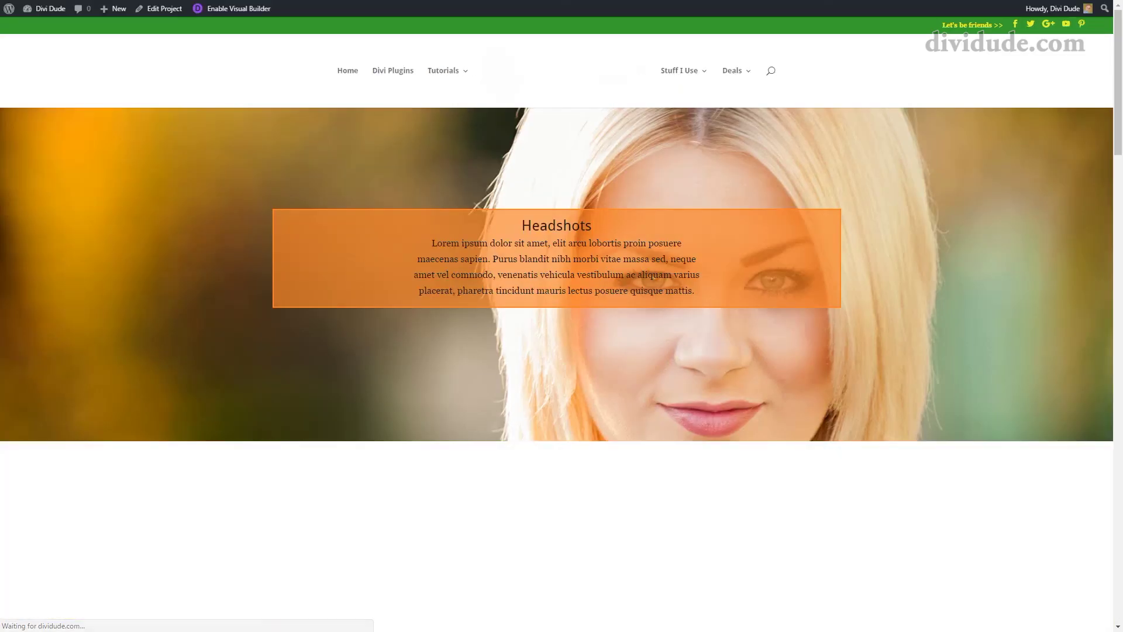
{"action": "scroll", "coordinate": [938, 244], "scroll_direction": "down", "scroll_amount": 6}
{"action": "scroll", "coordinate": [939, 249], "scroll_direction": "down", "scroll_amount": 20}
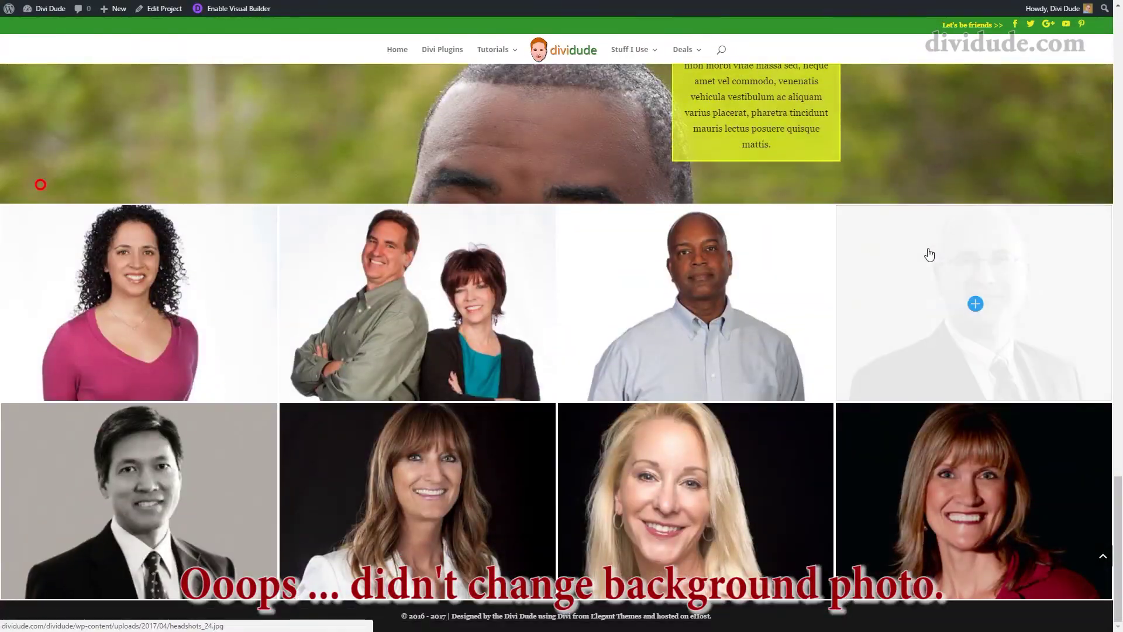
Step: Set the Gallery 3 module's border color to the orange palette swatch and save the module
{"action": "scroll", "coordinate": [924, 287], "scroll_direction": "up", "scroll_amount": 10}
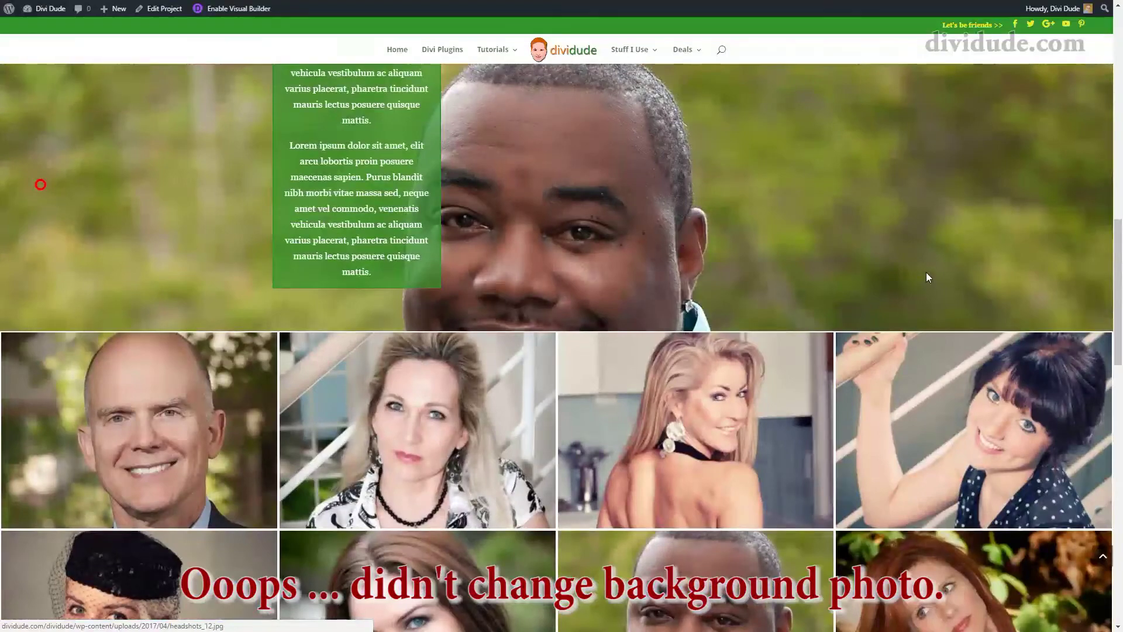
{"action": "scroll", "coordinate": [930, 279], "scroll_direction": "down", "scroll_amount": 8}
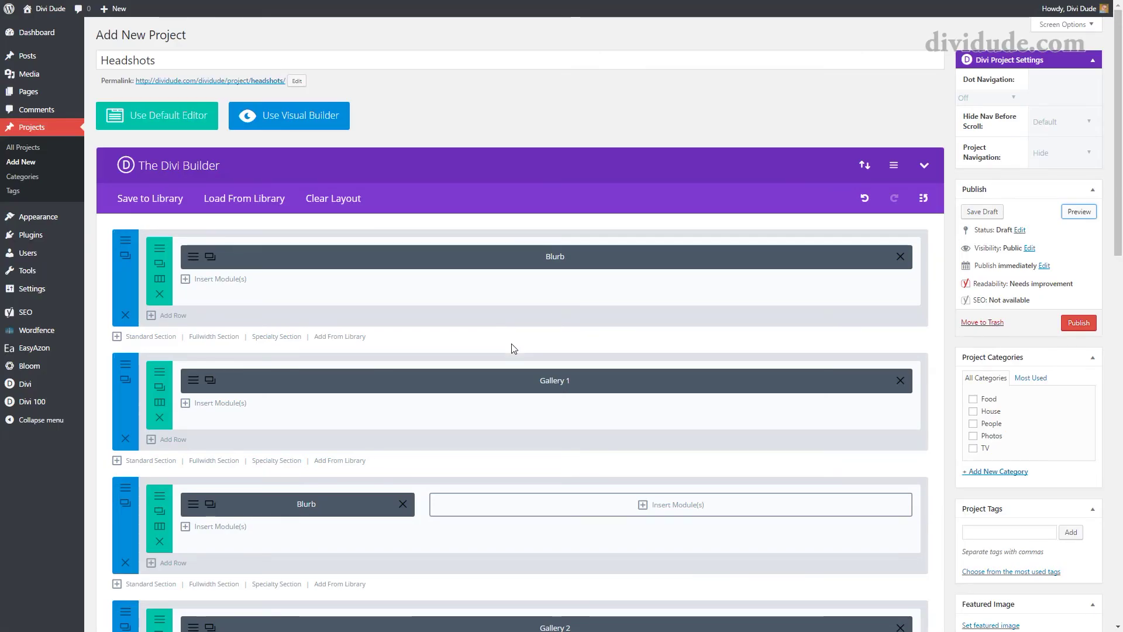
{"action": "scroll", "coordinate": [514, 347], "scroll_direction": "down", "scroll_amount": 10}
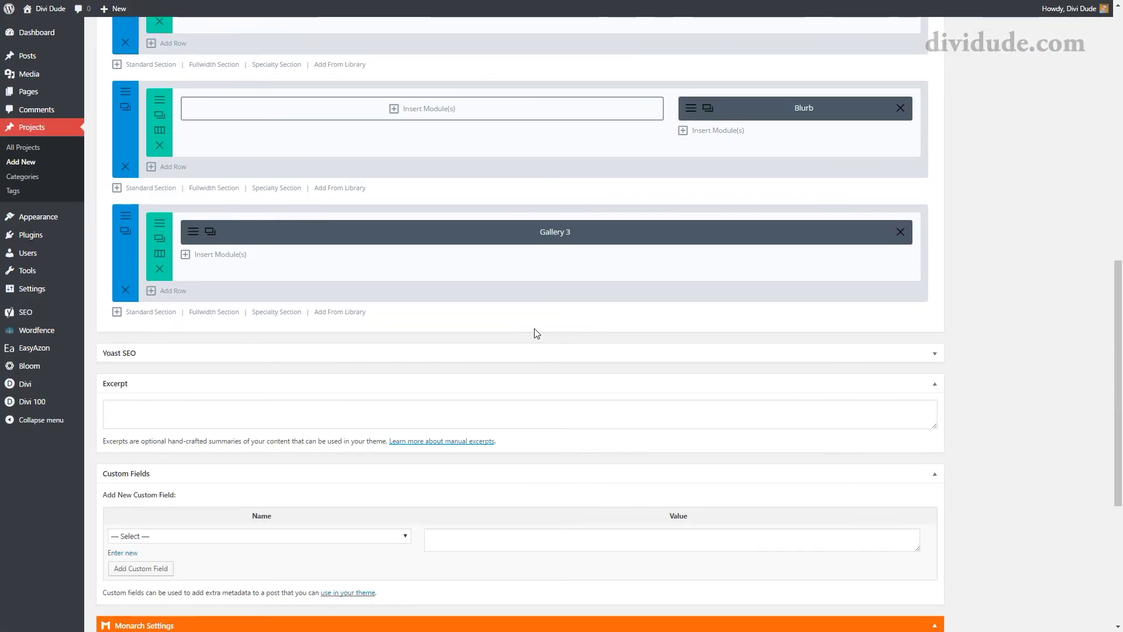
{"action": "scroll", "coordinate": [483, 350], "scroll_direction": "up", "scroll_amount": 2}
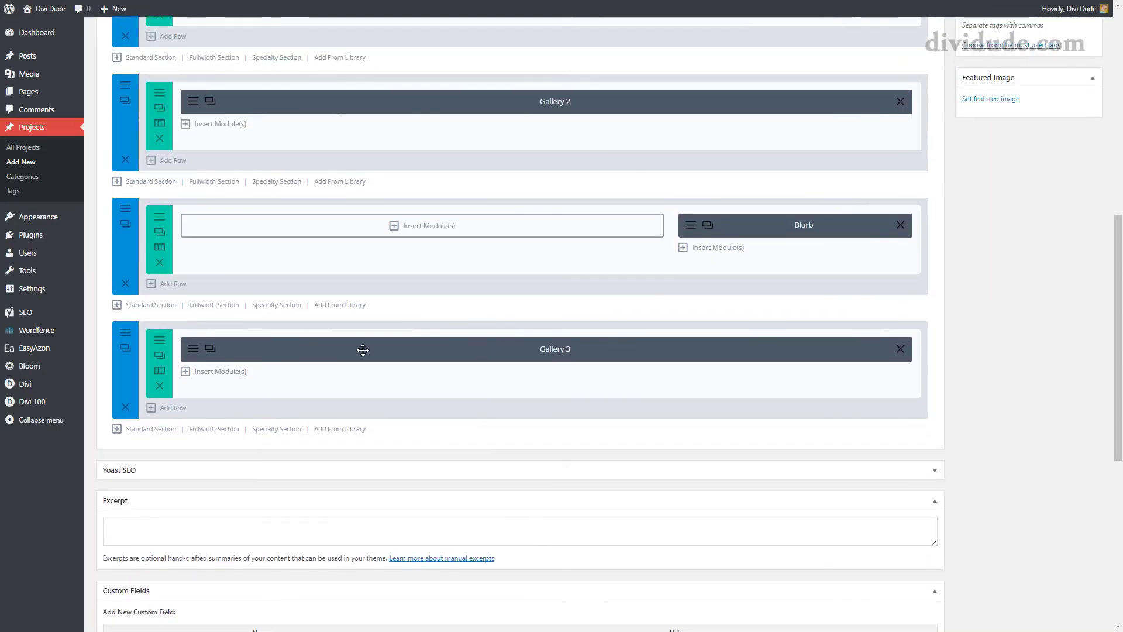
{"action": "left_click", "coordinate": [210, 349]}
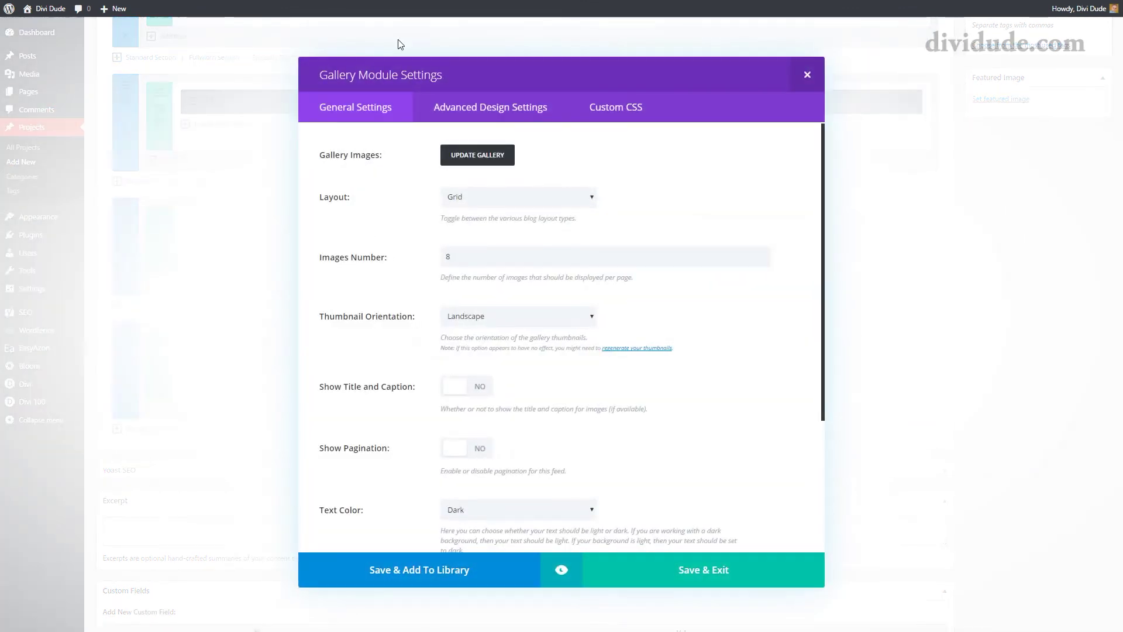
{"action": "left_click", "coordinate": [479, 106]}
{"action": "scroll", "coordinate": [632, 389], "scroll_direction": "down", "scroll_amount": 12}
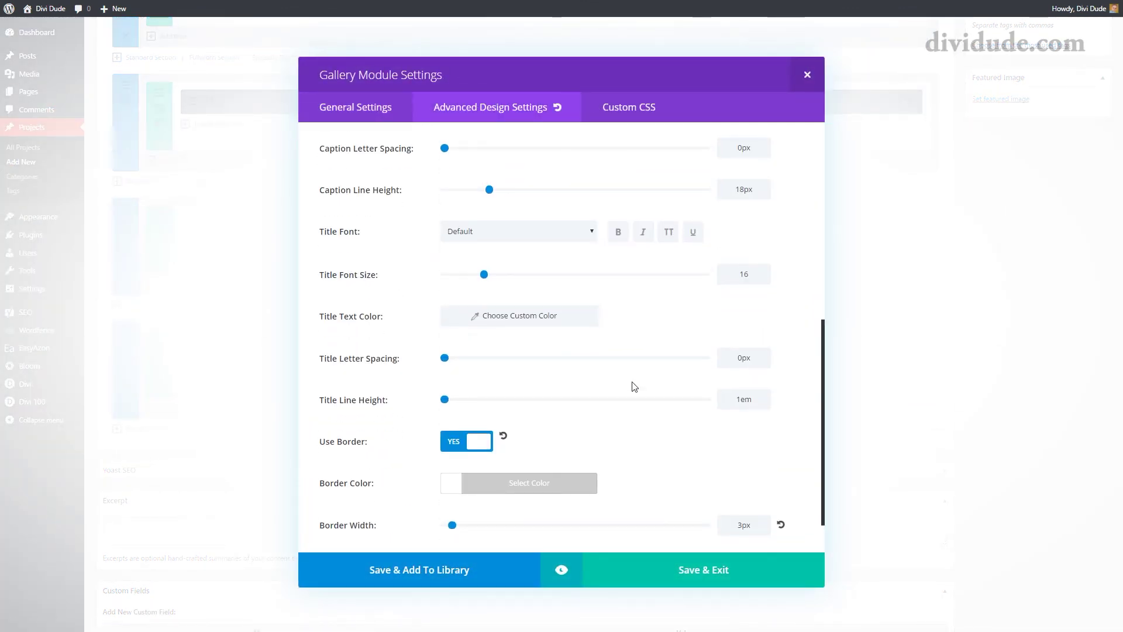
{"action": "left_click", "coordinate": [506, 426]}
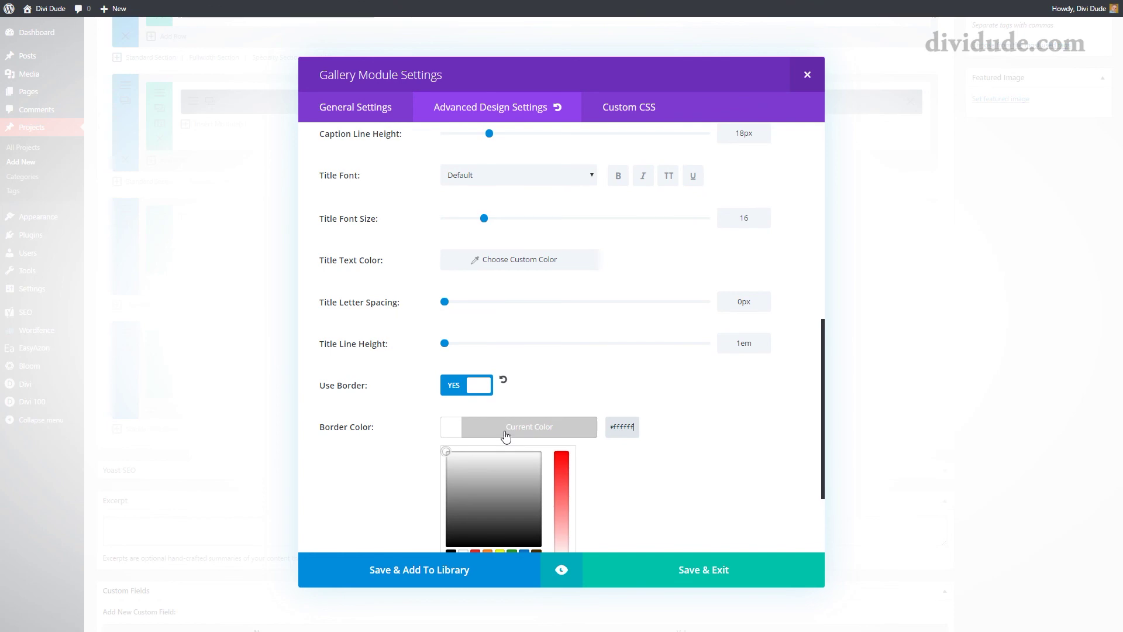
{"action": "scroll", "coordinate": [546, 471], "scroll_direction": "down", "scroll_amount": 1}
{"action": "left_click", "coordinate": [487, 497]}
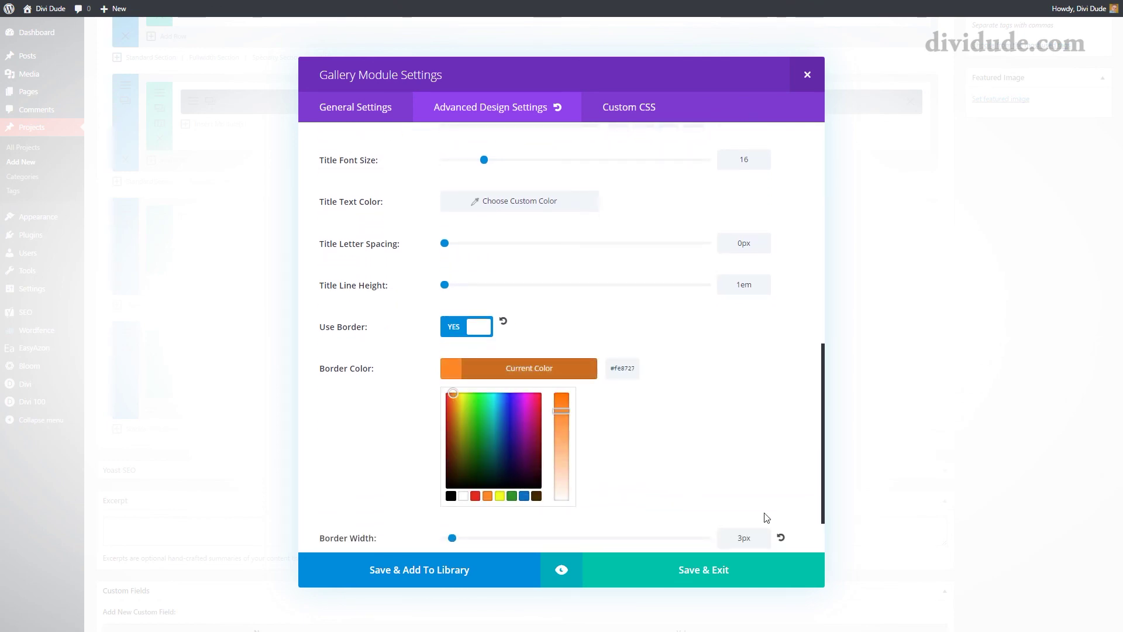
{"action": "left_click", "coordinate": [722, 570]}
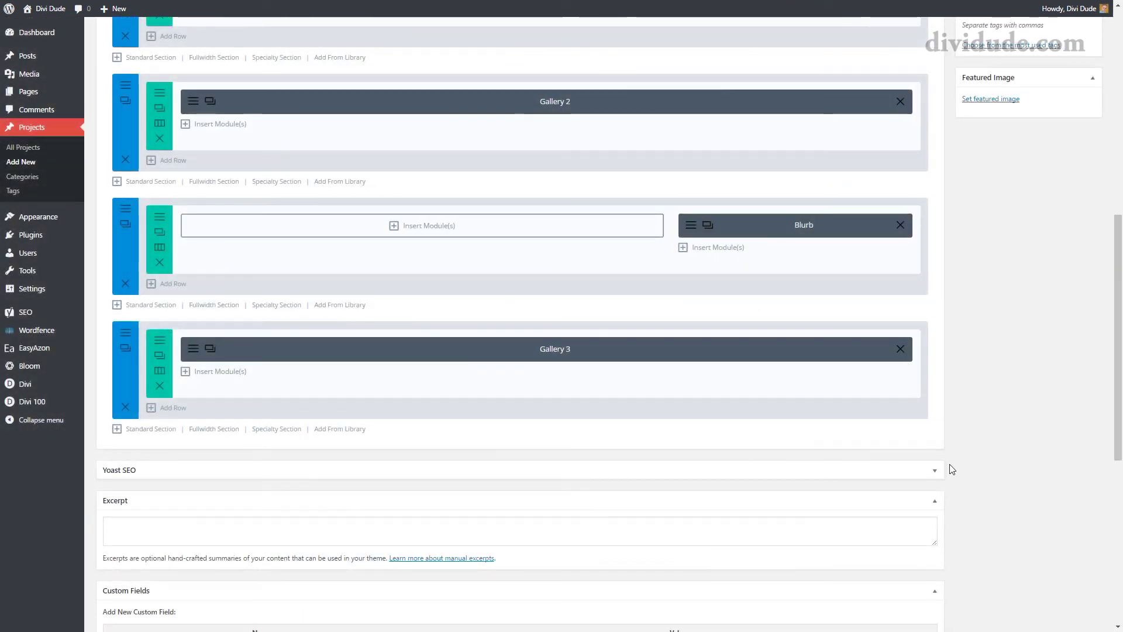
Step: Preview the project page and check the borders of the third gallery at the end of the page
{"action": "scroll", "coordinate": [982, 375], "scroll_direction": "up", "scroll_amount": 2}
{"action": "scroll", "coordinate": [1021, 282], "scroll_direction": "up", "scroll_amount": 4}
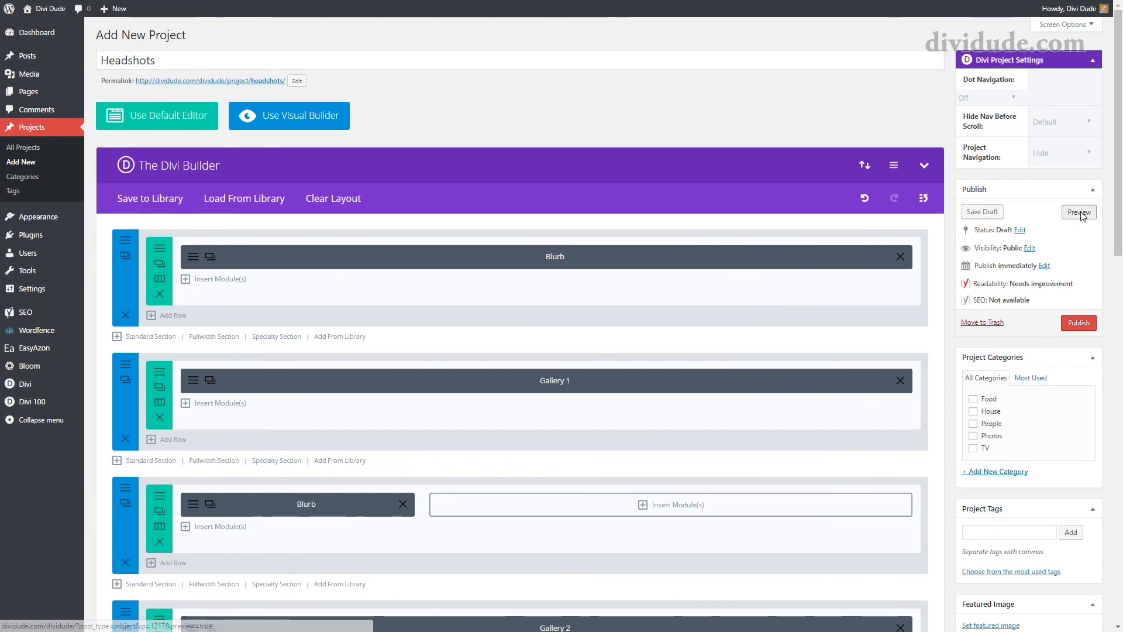
{"action": "left_click", "coordinate": [1079, 212]}
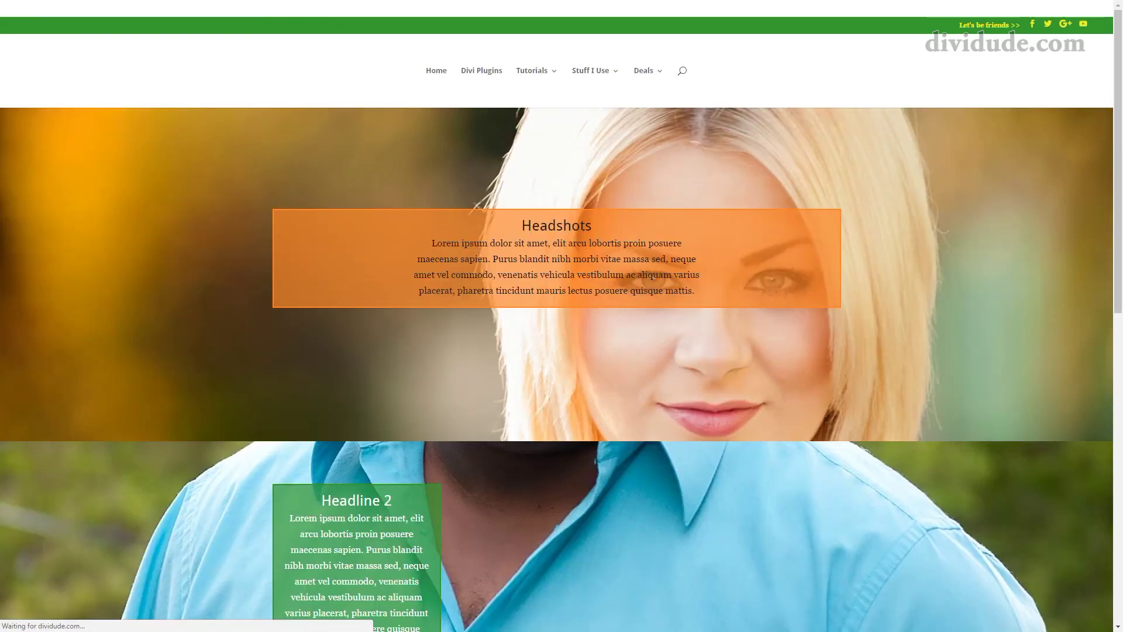
{"action": "scroll", "coordinate": [1040, 309], "scroll_direction": "down", "scroll_amount": 20}
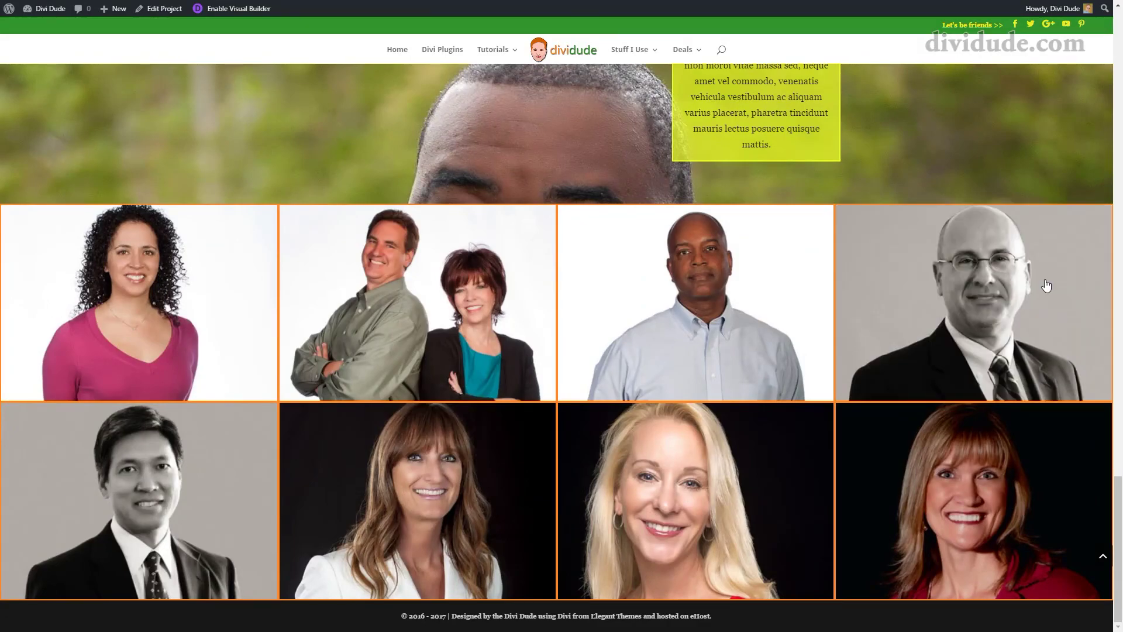
{"action": "scroll", "coordinate": [930, 287], "scroll_direction": "up", "scroll_amount": 10}
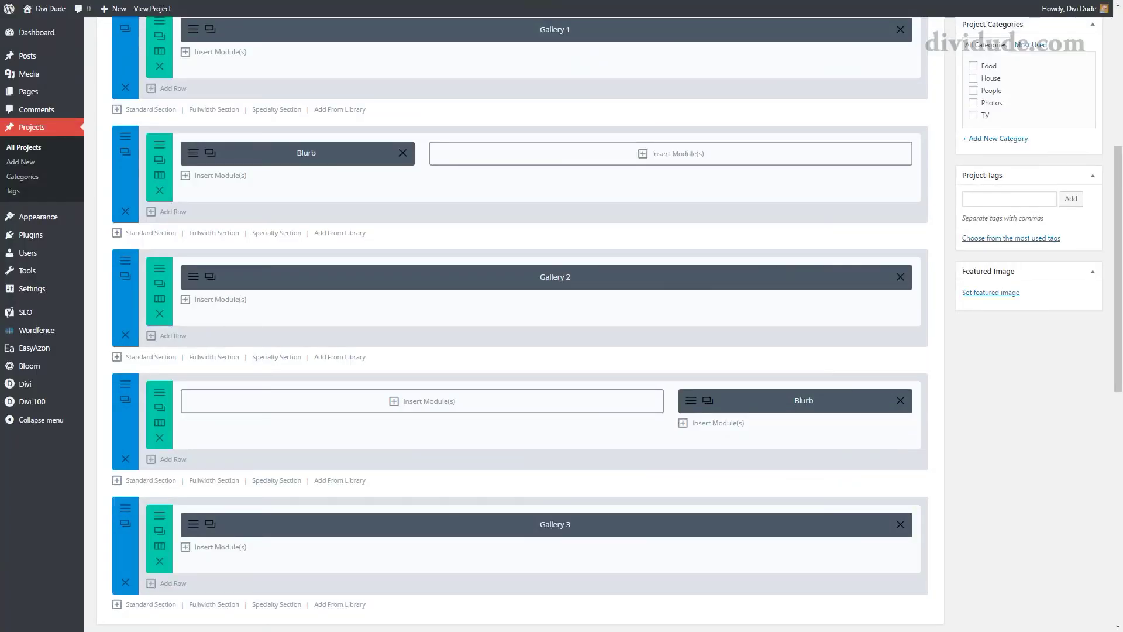
Step: Change the background image of the section containing the third blurb to photography_headshots_para_3.jpg and save the section
{"action": "left_click", "coordinate": [124, 396]}
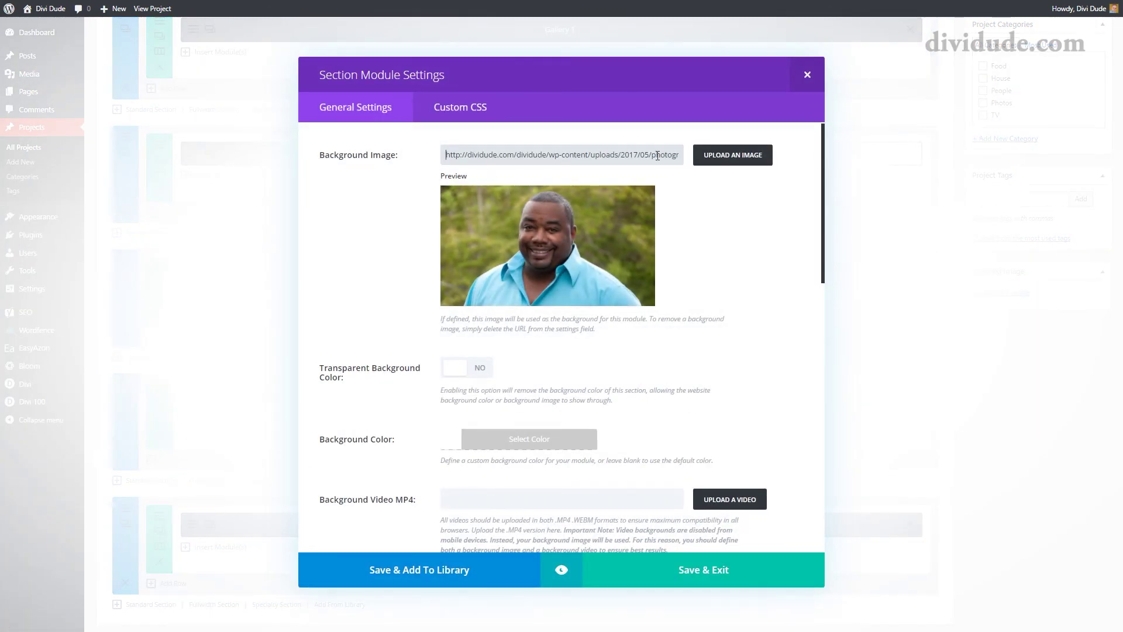
{"action": "left_click_drag", "start_coordinate": [661, 158], "coordinate": [844, 188]}
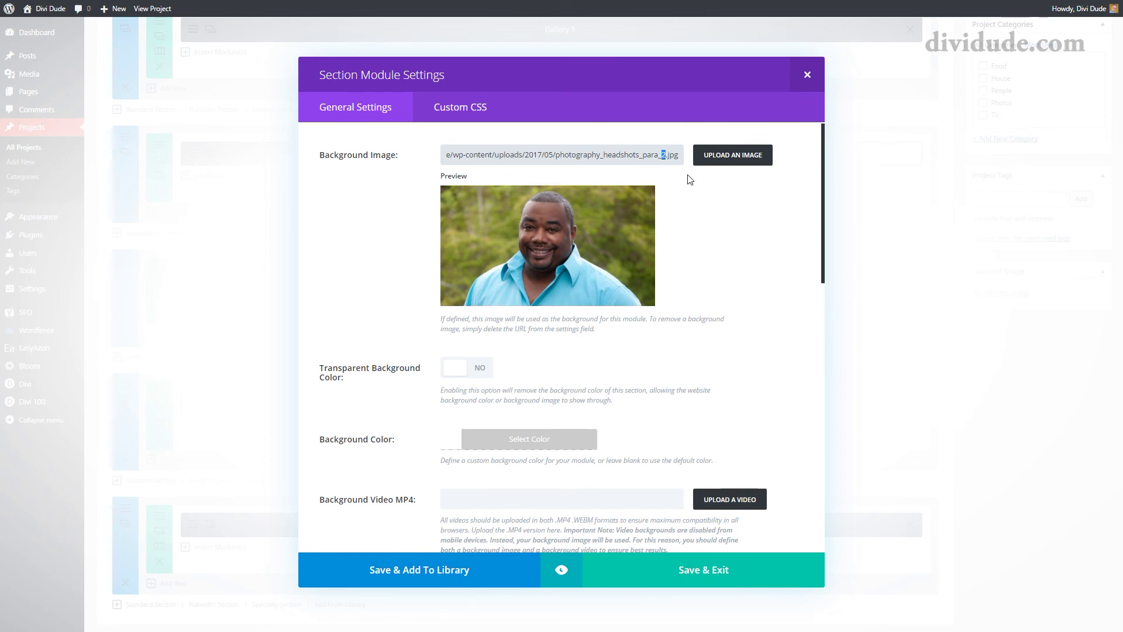
{"action": "type", "text": "3"}
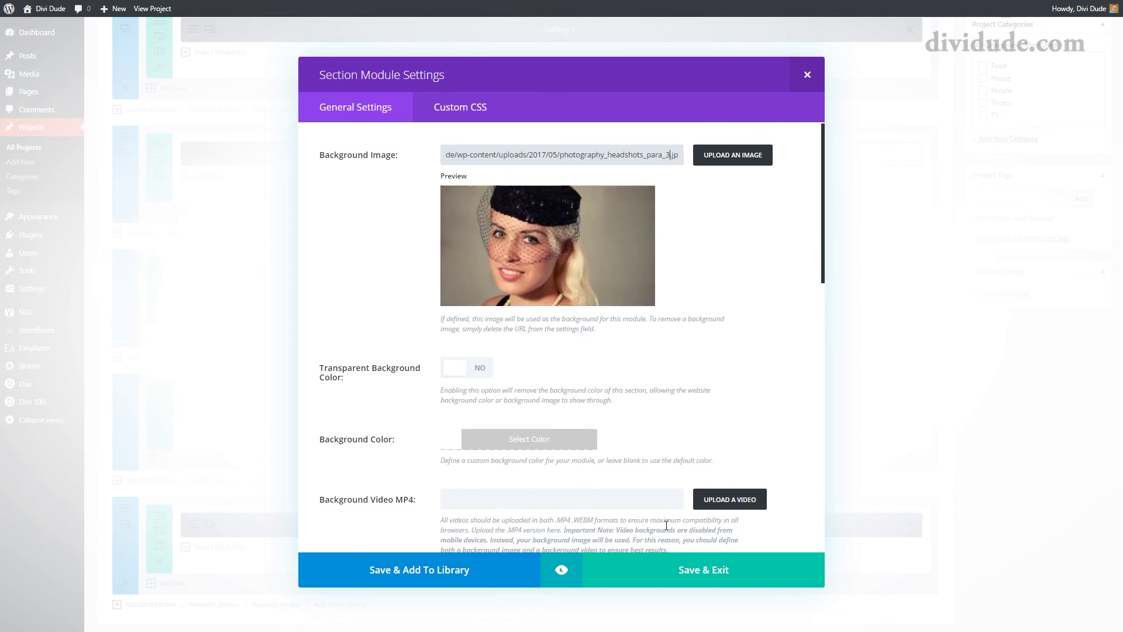
{"action": "left_click", "coordinate": [700, 570]}
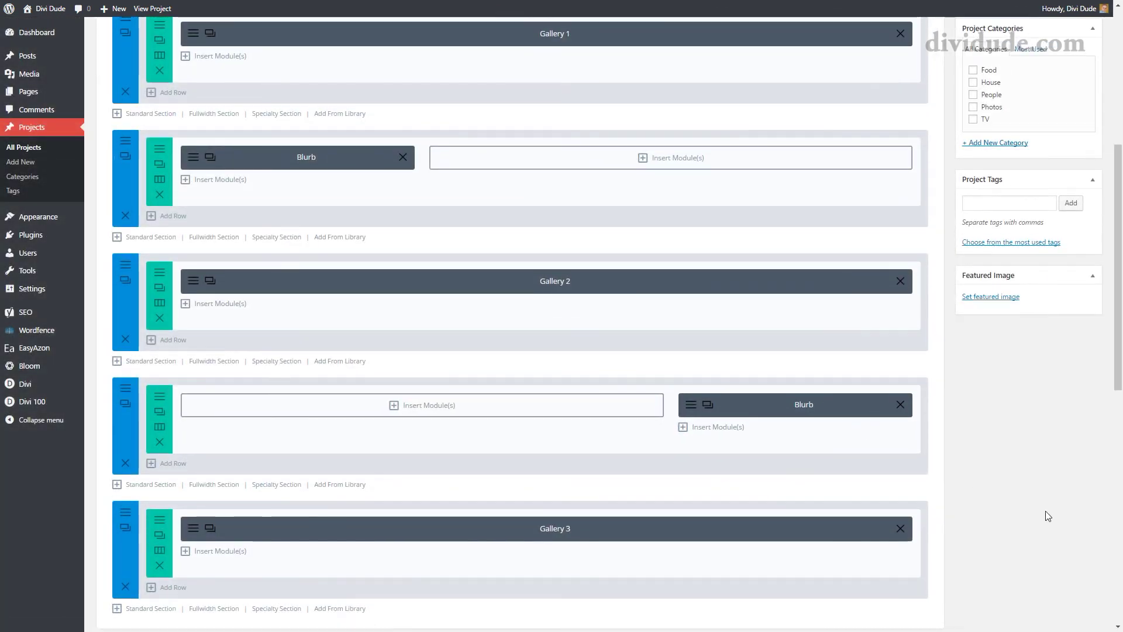
Step: Preview the project page and examine the Headline 3 parallax background, the other blurb sections and the galleries throughout the page
{"action": "scroll", "coordinate": [1053, 468], "scroll_direction": "up", "scroll_amount": 5}
{"action": "left_click", "coordinate": [1079, 344]}
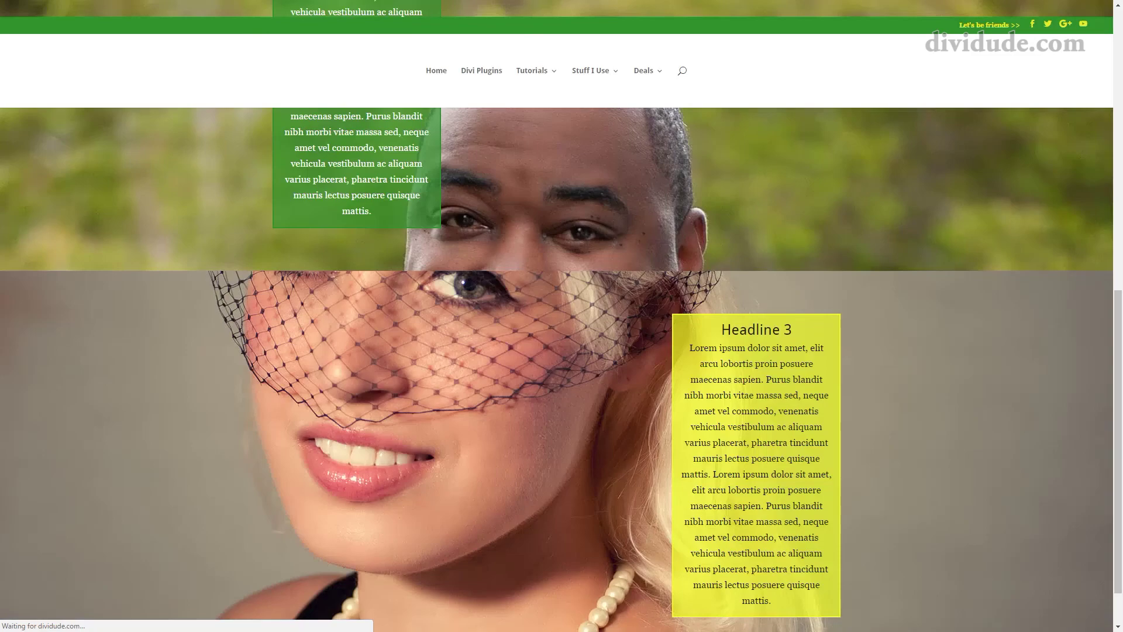
{"action": "scroll", "coordinate": [923, 304], "scroll_direction": "down", "scroll_amount": 7}
{"action": "scroll", "coordinate": [923, 310], "scroll_direction": "down", "scroll_amount": 17}
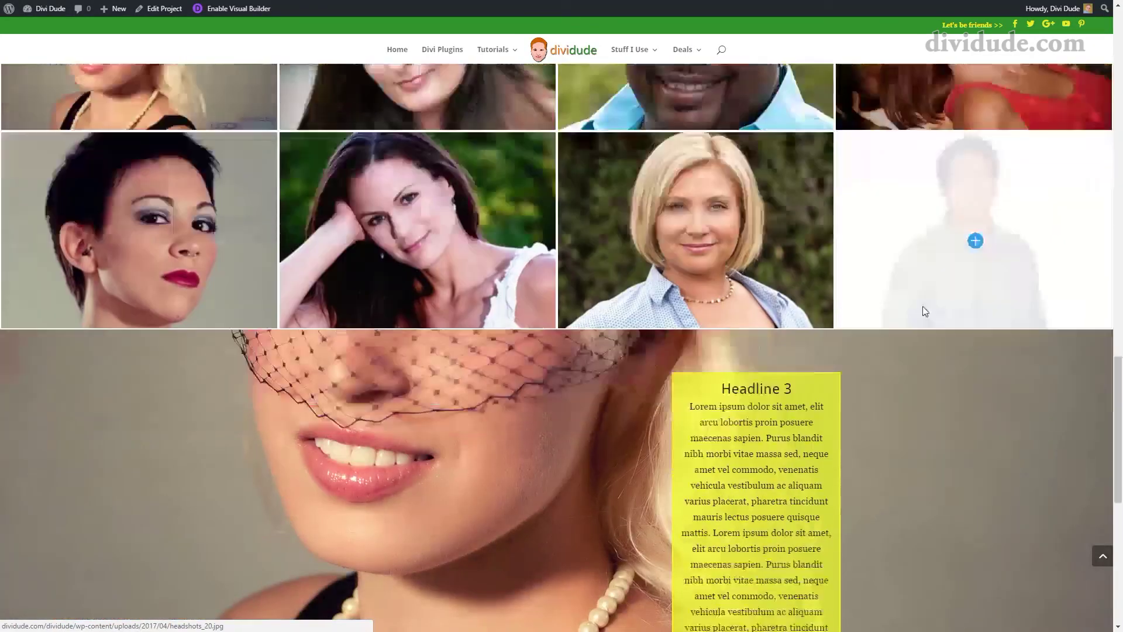
{"action": "scroll", "coordinate": [921, 313], "scroll_direction": "up", "scroll_amount": 7}
{"action": "scroll", "coordinate": [921, 316], "scroll_direction": "down", "scroll_amount": 7}
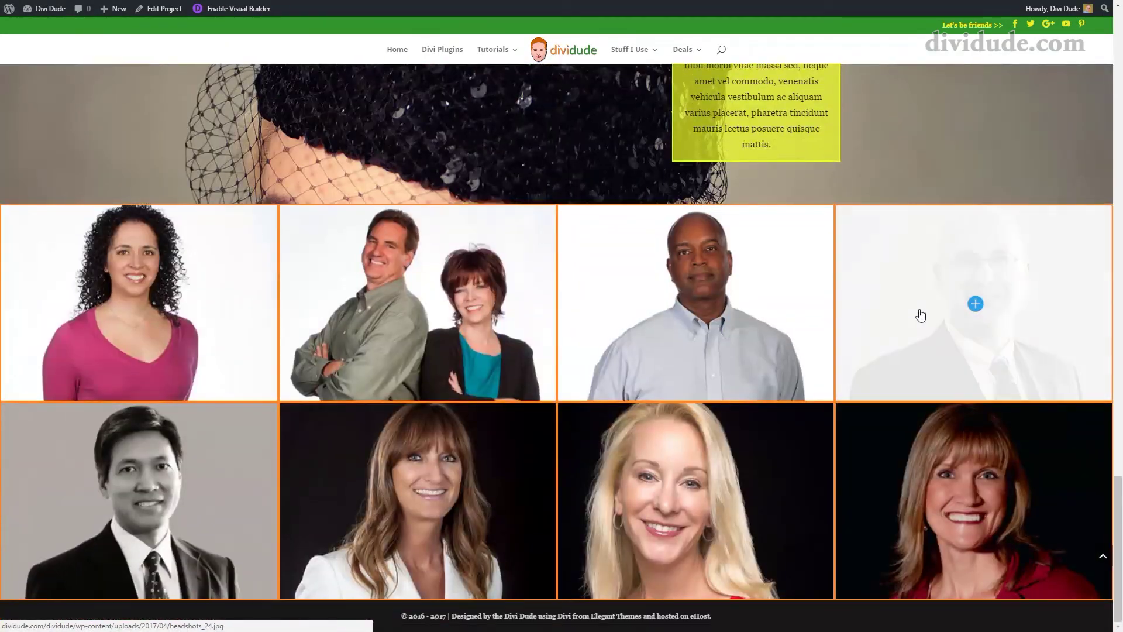
{"action": "scroll", "coordinate": [917, 316], "scroll_direction": "up", "scroll_amount": 6}
{"action": "scroll", "coordinate": [924, 398], "scroll_direction": "up", "scroll_amount": 15}
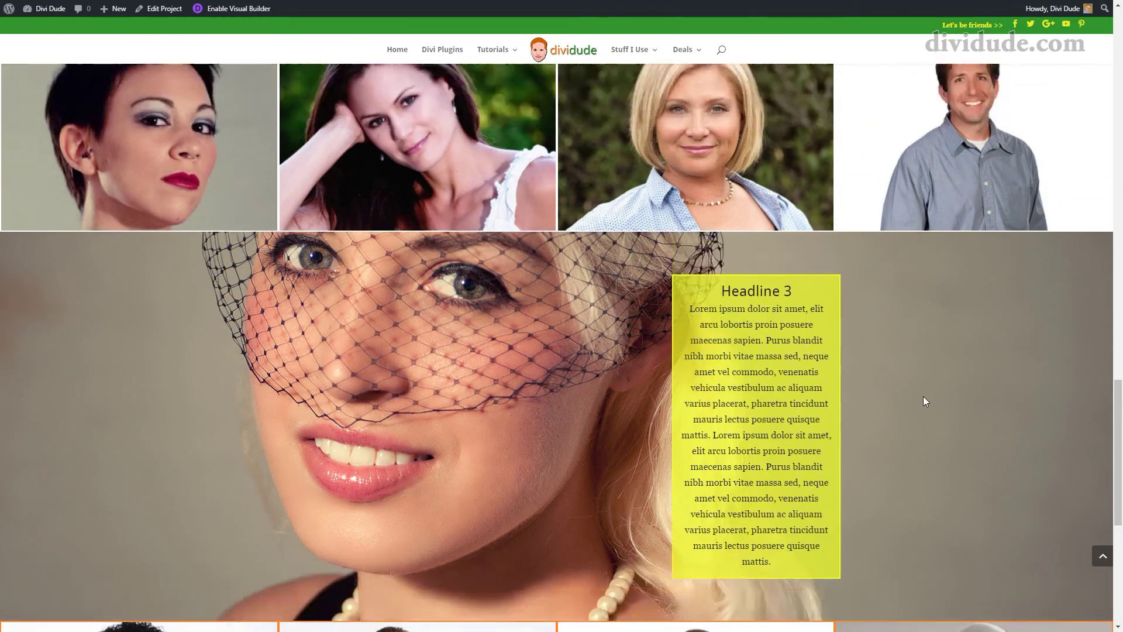
{"action": "scroll", "coordinate": [914, 403], "scroll_direction": "up", "scroll_amount": 10}
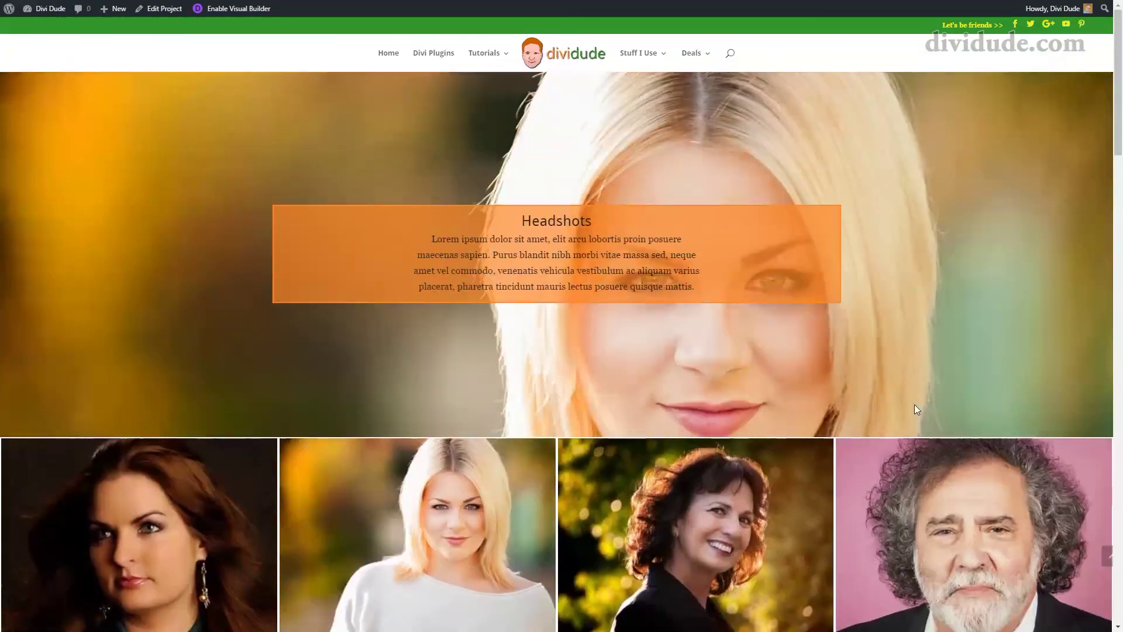
{"action": "scroll", "coordinate": [909, 380], "scroll_direction": "down", "scroll_amount": 16}
{"action": "scroll", "coordinate": [901, 363], "scroll_direction": "down", "scroll_amount": 12}
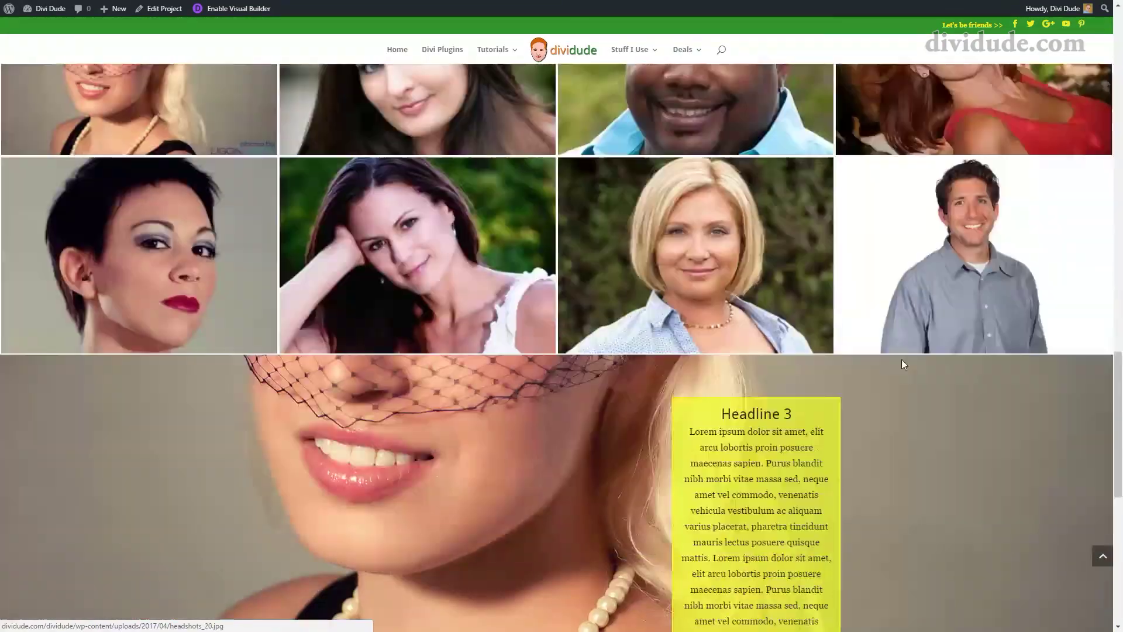
{"action": "scroll", "coordinate": [900, 369], "scroll_direction": "up", "scroll_amount": 6}
{"action": "scroll", "coordinate": [900, 373], "scroll_direction": "up", "scroll_amount": 15}
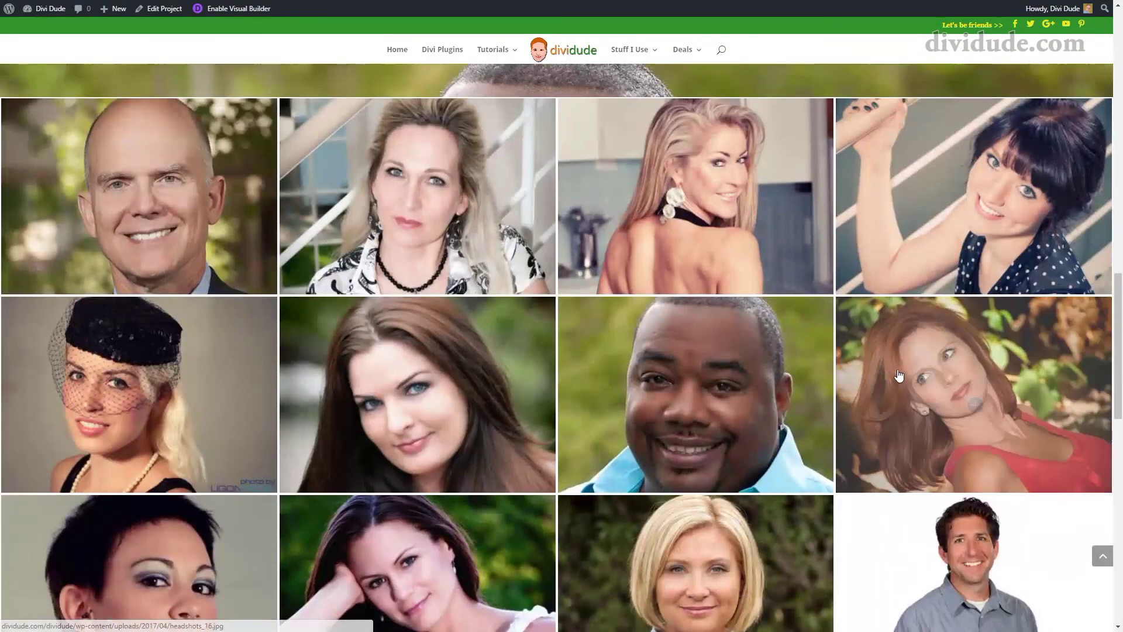